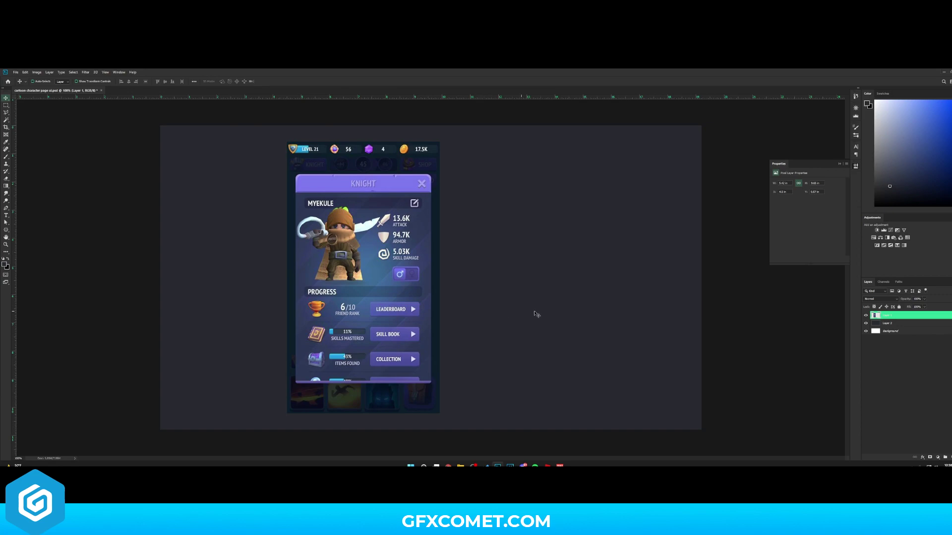
On a new layer, draw a rectangle covering the body of the reference KNIGHT window below its title bar
{"action": "left_click", "coordinate": [951, 457]}
{"action": "left_click_drag", "start_coordinate": [7, 230], "coordinate": [29, 231]}
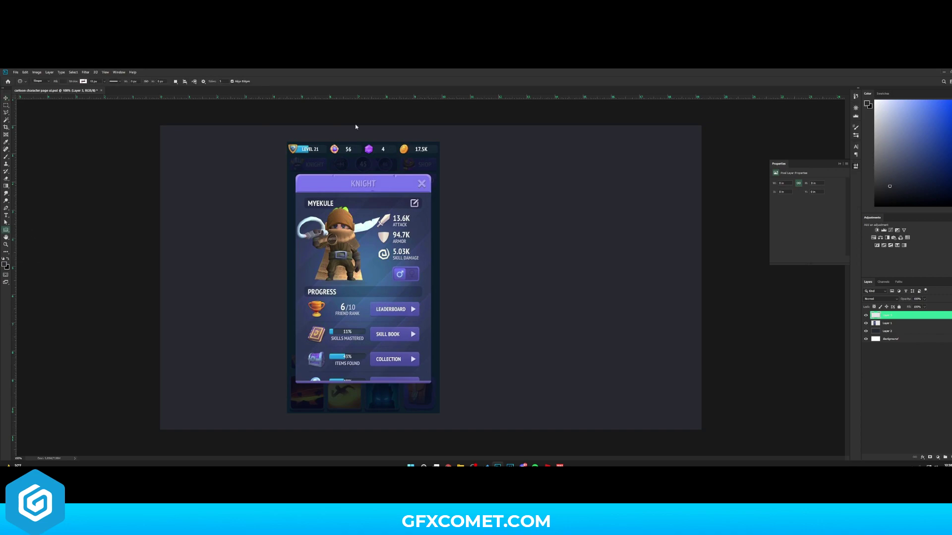
{"action": "left_click_drag", "start_coordinate": [296, 192], "coordinate": [431, 381]}
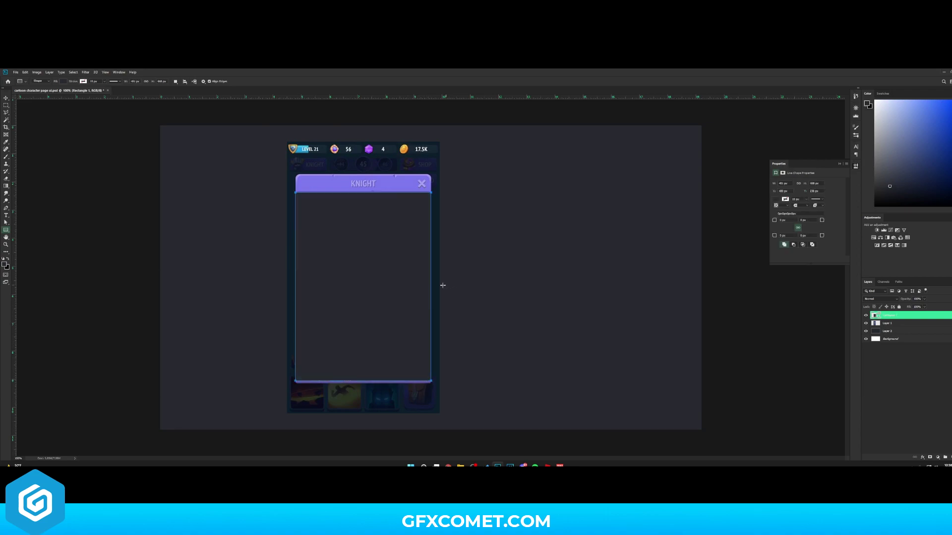
{"action": "key", "text": "Return"}
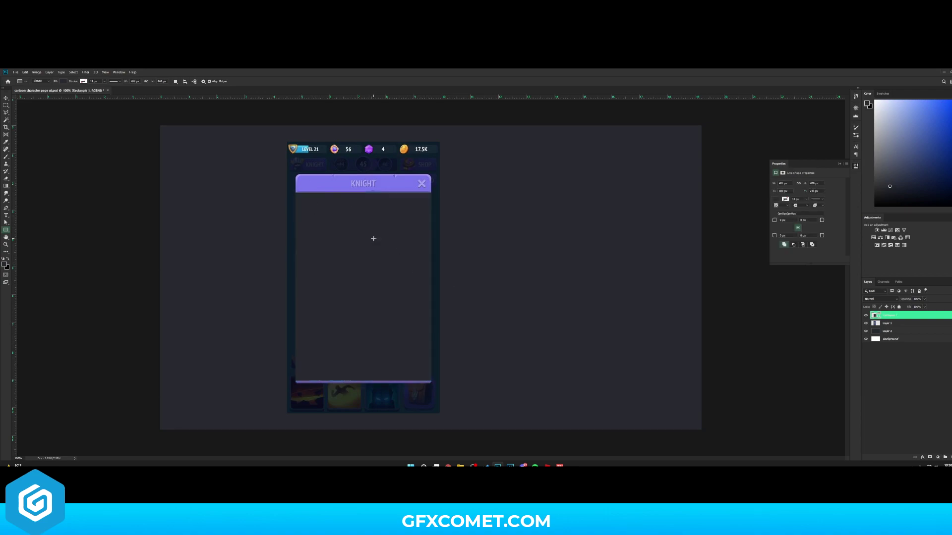
Fill the body rectangle with white
{"action": "double_click", "coordinate": [875, 316]}
{"action": "left_click_drag", "start_coordinate": [618, 312], "coordinate": [575, 304]}
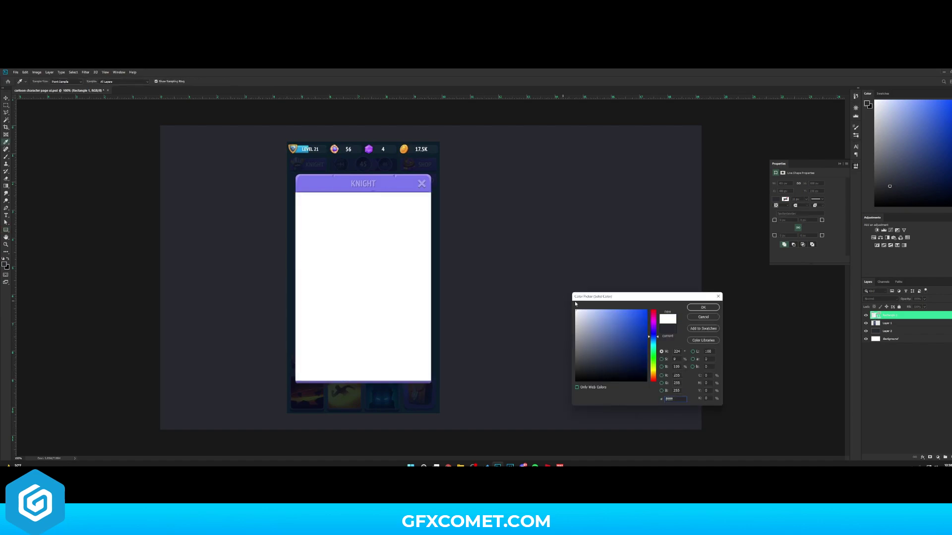
{"action": "left_click", "coordinate": [703, 307]}
Move the white rectangle into the empty canvas area to the right of the reference screenshot and save the document
{"action": "key", "text": "v"}
{"action": "left_click_drag", "start_coordinate": [407, 278], "coordinate": [579, 272]}
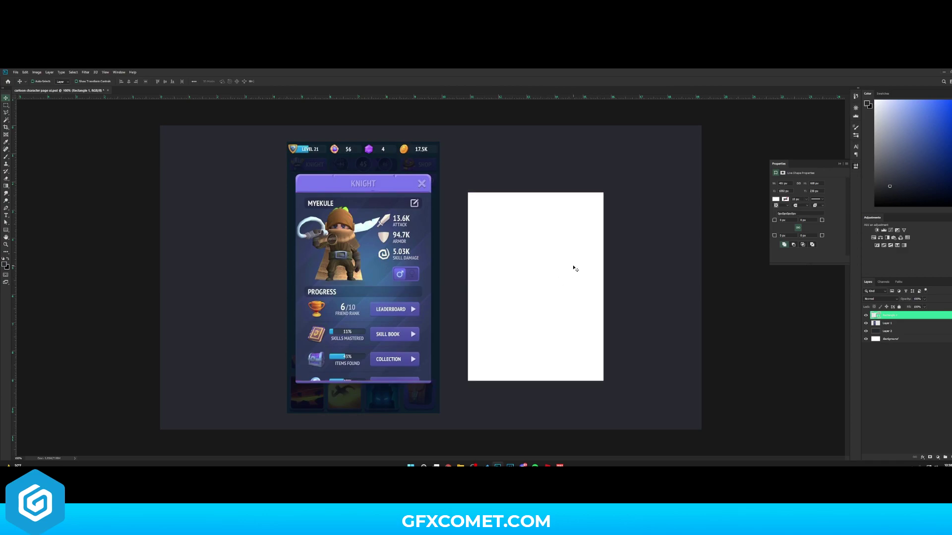
{"action": "key", "text": "ctrl+s"}
Add a new layer and set up the Rounded Rectangle tool with a 10 px corner radius
{"action": "left_click", "coordinate": [950, 458]}
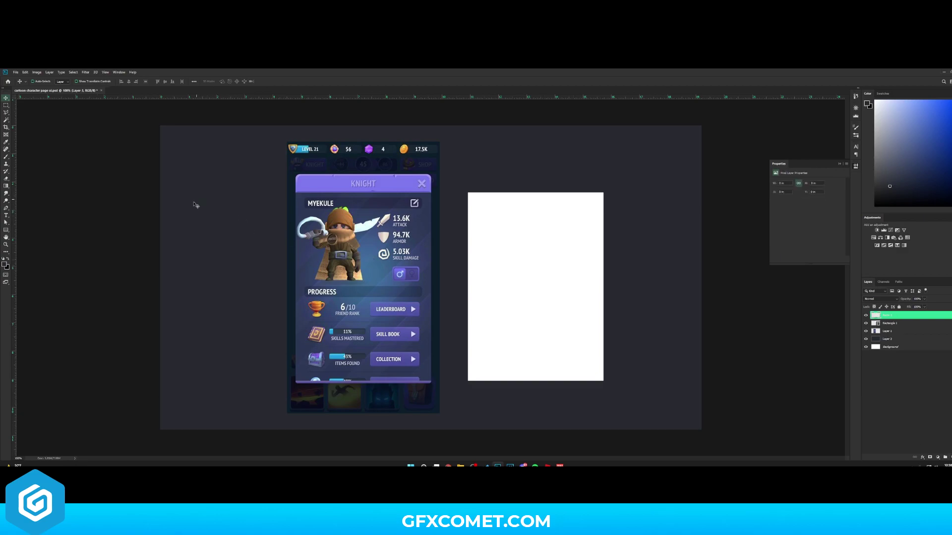
{"action": "left_click", "coordinate": [6, 230]}
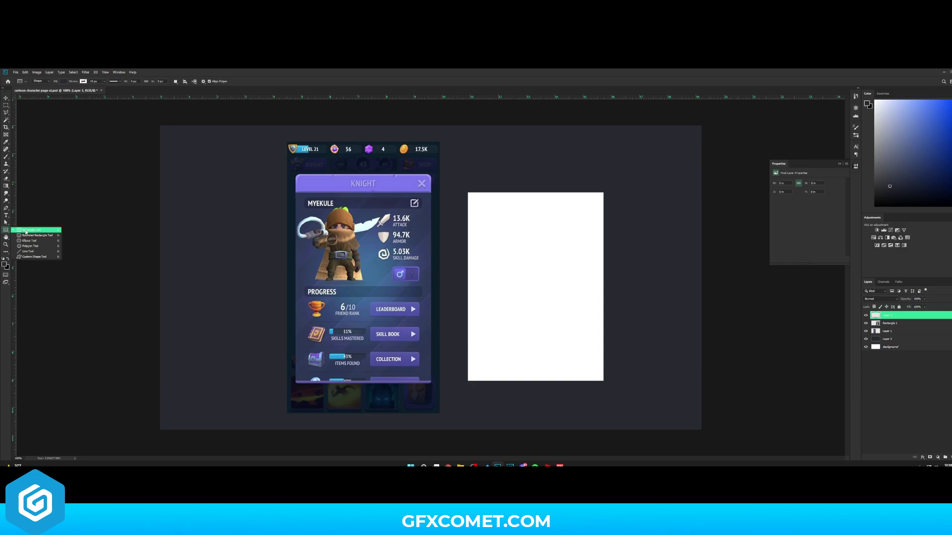
{"action": "left_click", "coordinate": [45, 236]}
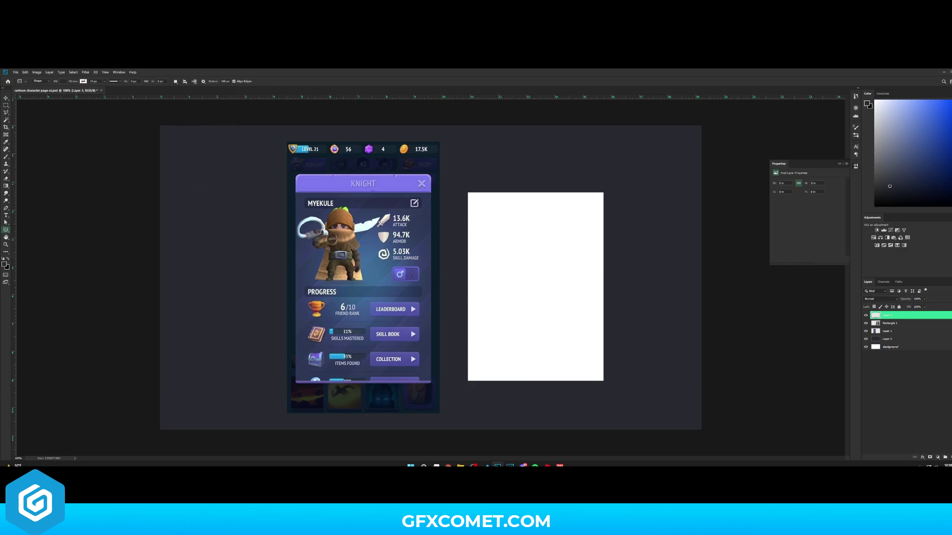
{"action": "left_click", "coordinate": [225, 81]}
{"action": "type", "text": "10"}
{"action": "key", "text": "ctrl+plus"}
{"action": "left_click_drag", "start_coordinate": [360, 165], "coordinate": [426, 261]}
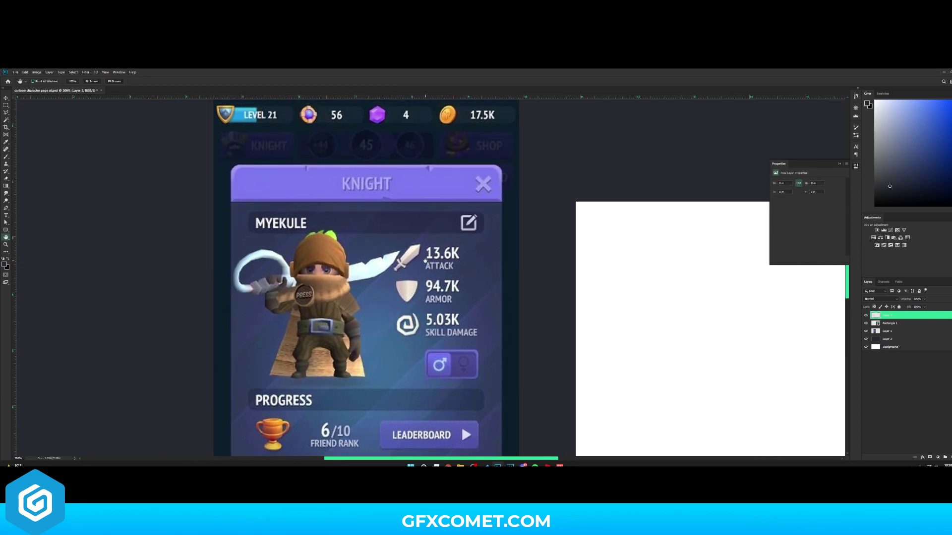
{"action": "left_click", "coordinate": [6, 229]}
{"action": "left_click_drag", "start_coordinate": [231, 164], "coordinate": [372, 203]}
{"action": "key", "text": "ctrl+z"}
Adjust the corner radius and draw a rounded rectangle over the reference window's title bar, extending slightly below it
{"action": "left_click", "coordinate": [224, 81]}
{"action": "left_click_drag", "start_coordinate": [232, 165], "coordinate": [501, 208]}
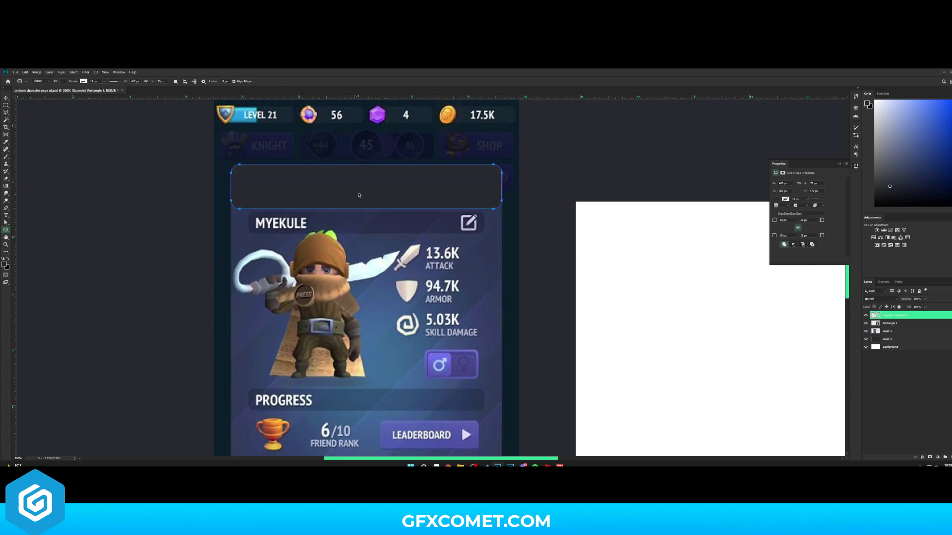
{"action": "key", "text": "v"}
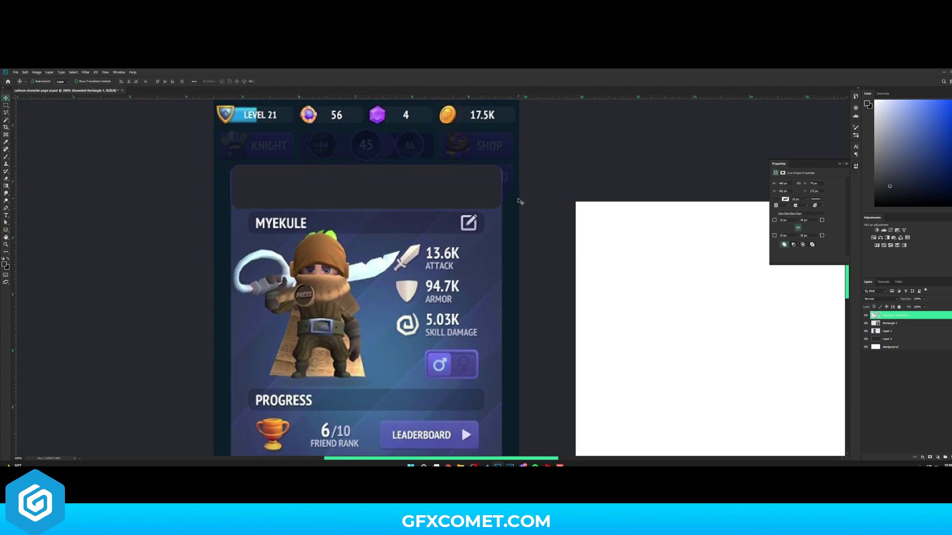
Fill the rounded header rectangle with light blue
{"action": "left_click_drag", "start_coordinate": [620, 218], "coordinate": [417, 230]}
{"action": "key", "text": "v"}
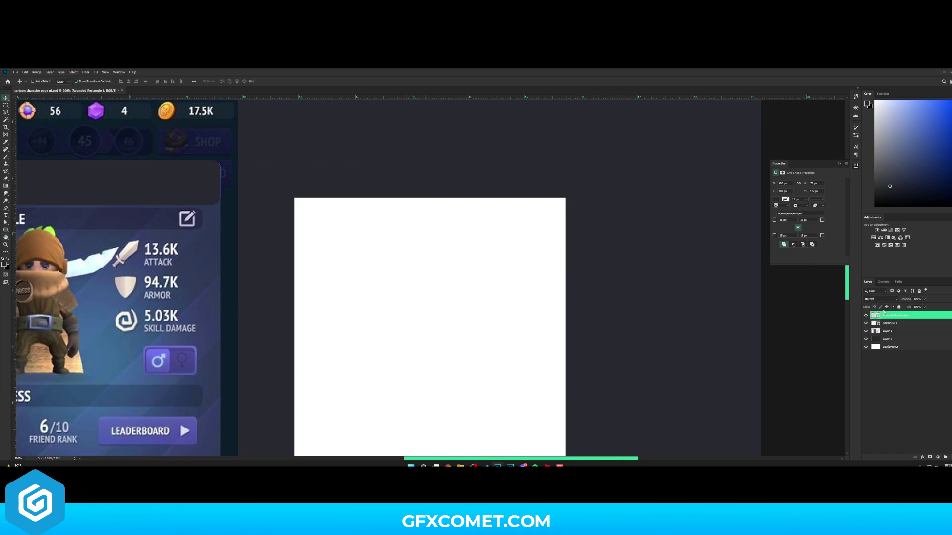
{"action": "double_click", "coordinate": [875, 315]}
{"action": "left_click_drag", "start_coordinate": [601, 317], "coordinate": [605, 302]}
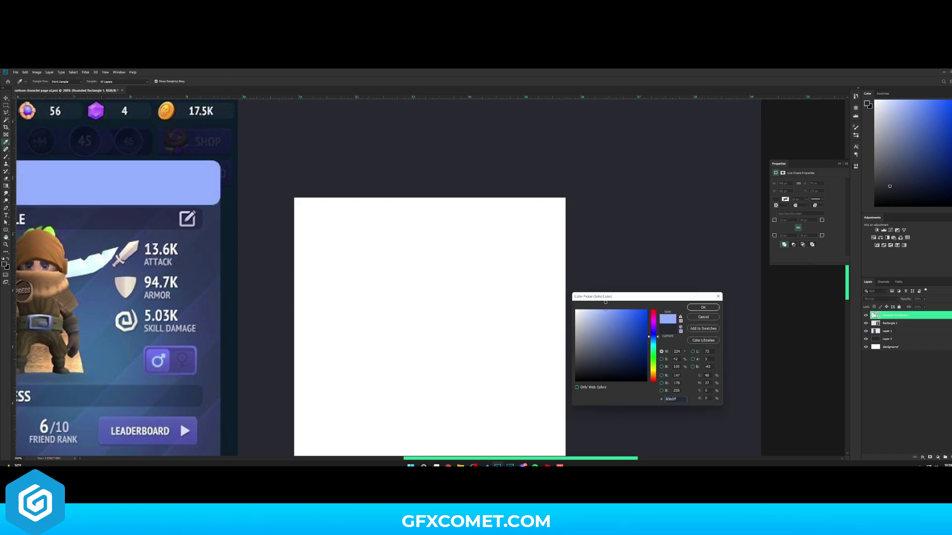
{"action": "left_click", "coordinate": [703, 307]}
Move the header bar to the top of the white panel and transform it to match the panel's width
{"action": "left_click_drag", "start_coordinate": [47, 182], "coordinate": [397, 182]}
{"action": "key", "text": "ctrl+t"}
{"action": "left_click_drag", "start_coordinate": [295, 182], "coordinate": [295, 183]}
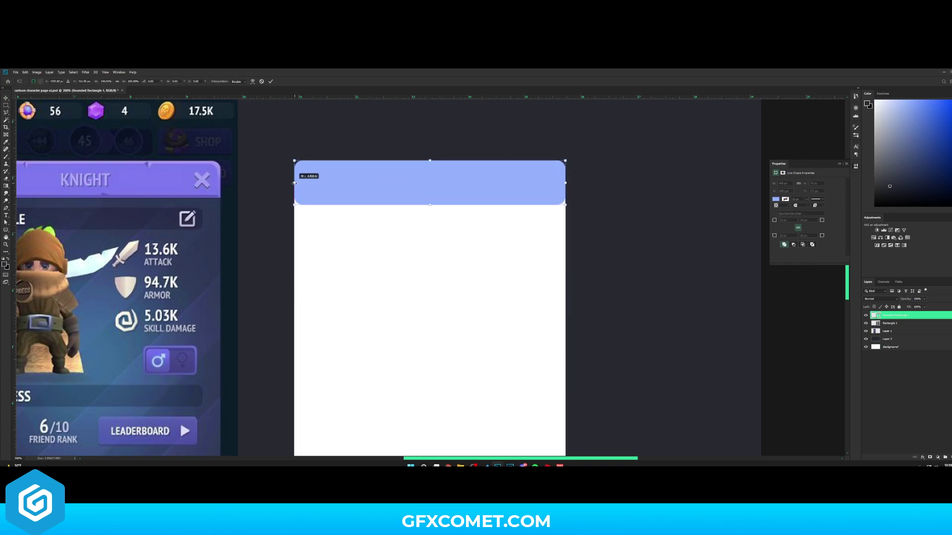
{"action": "left_click_drag", "start_coordinate": [431, 203], "coordinate": [430, 193]}
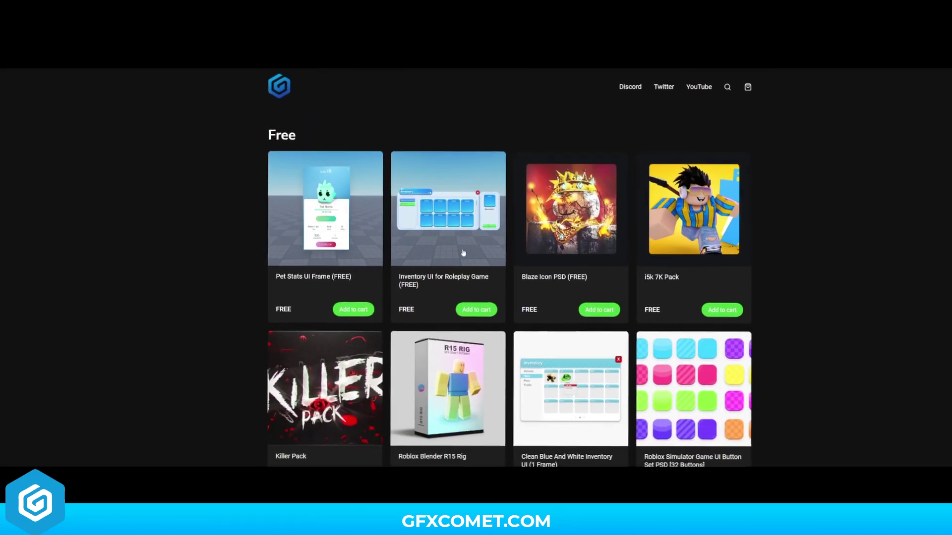
On the GFXComet store page, look through the products from the Free section down to the Graphics Packs
{"action": "scroll", "coordinate": [455, 368], "scroll_direction": "down", "scroll_amount": 3}
{"action": "scroll", "coordinate": [456, 369], "scroll_direction": "down", "scroll_amount": 12}
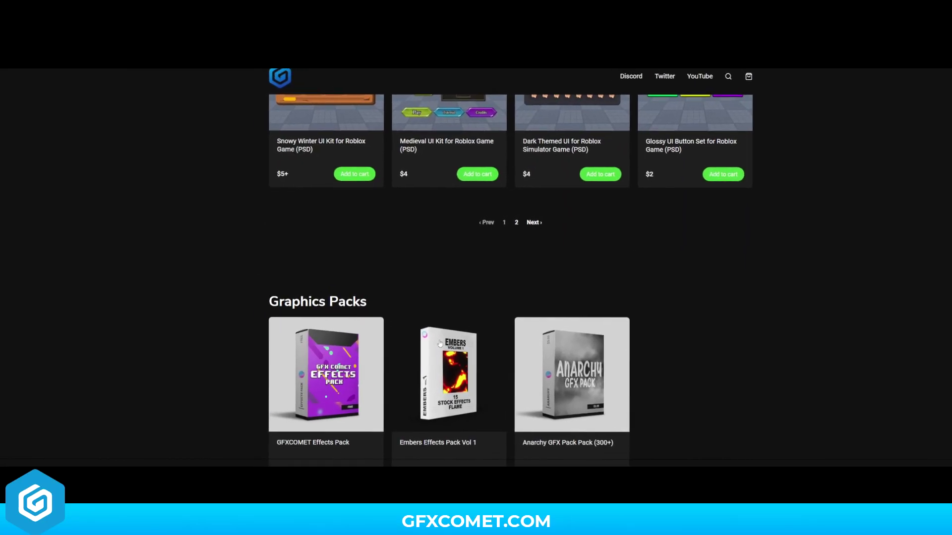
{"action": "scroll", "coordinate": [446, 337], "scroll_direction": "down", "scroll_amount": 4}
{"action": "scroll", "coordinate": [450, 332], "scroll_direction": "down", "scroll_amount": 3}
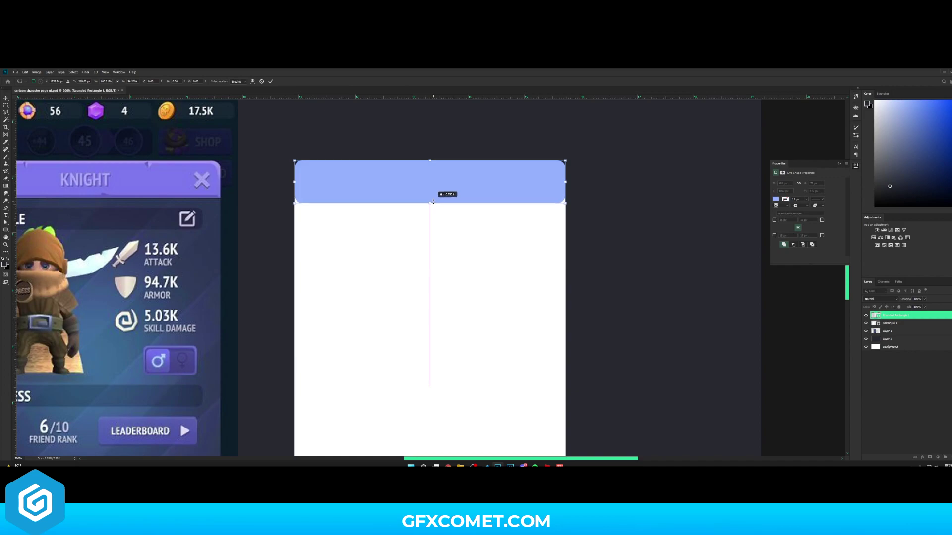
Finish adjusting the header bar's height and recolor it with the purple sampled from the reference window's title bar
{"action": "left_click_drag", "start_coordinate": [433, 202], "coordinate": [433, 204]}
{"action": "key", "text": "Return"}
{"action": "key", "text": "h"}
{"action": "left_click_drag", "start_coordinate": [315, 191], "coordinate": [517, 208]}
{"action": "double_click", "coordinate": [877, 315]}
{"action": "left_click", "coordinate": [230, 194]}
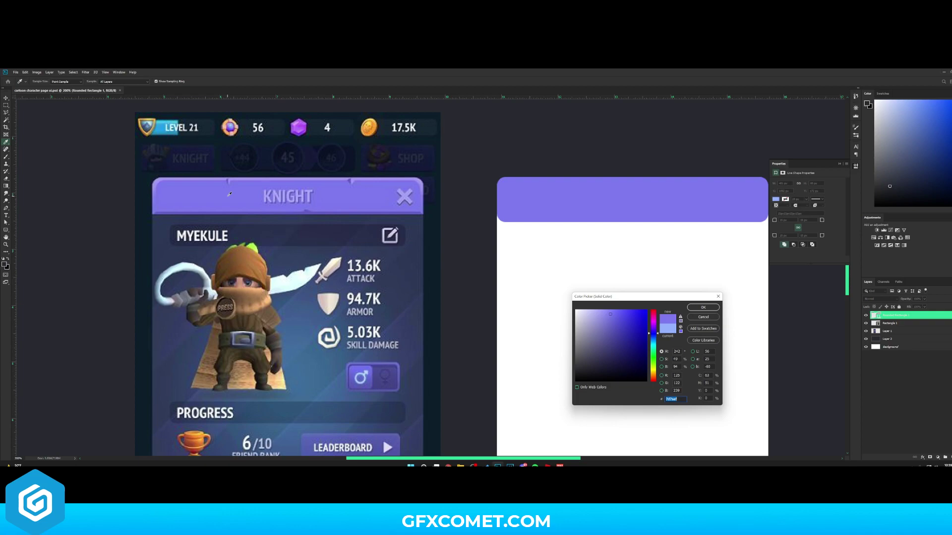
{"action": "left_click", "coordinate": [703, 307]}
Rasterize the purple header bar's shape layer
{"action": "key", "text": "h"}
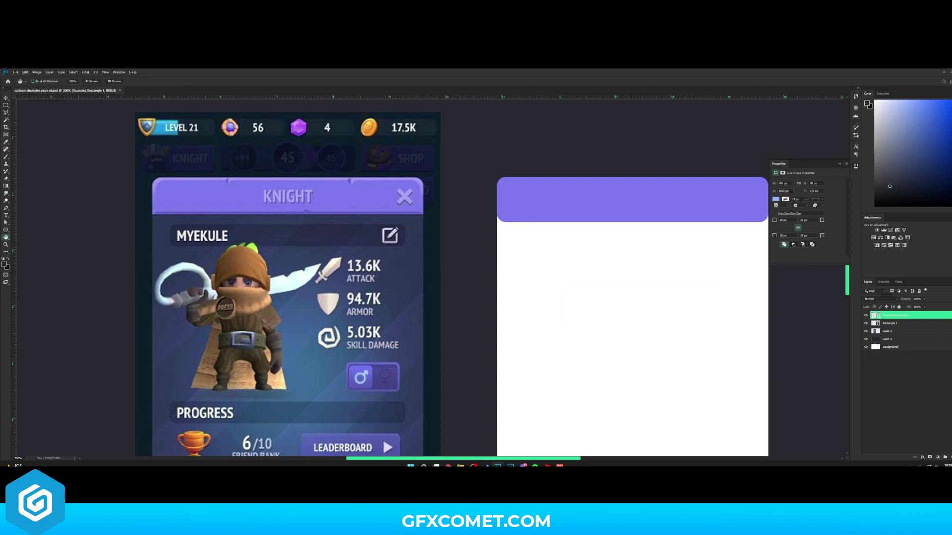
{"action": "right_click", "coordinate": [898, 314]}
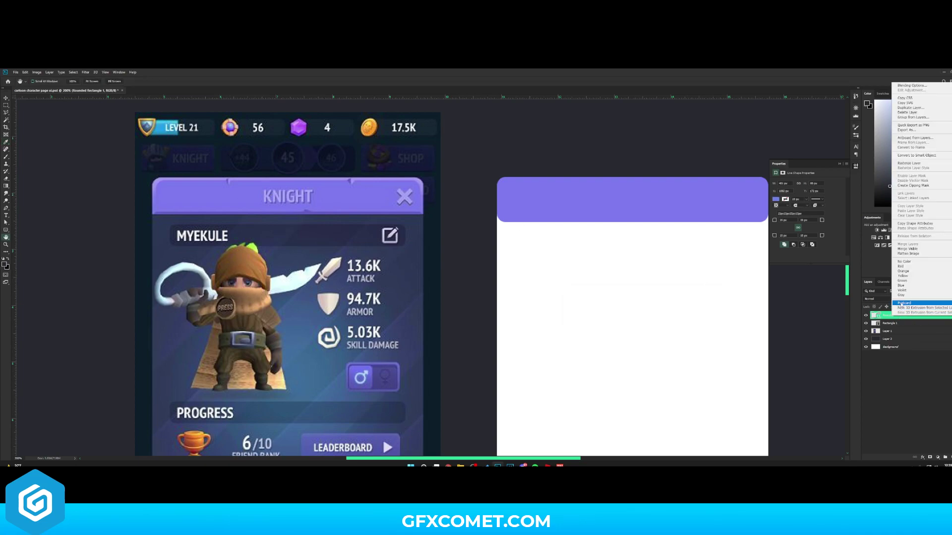
{"action": "left_click", "coordinate": [904, 163]}
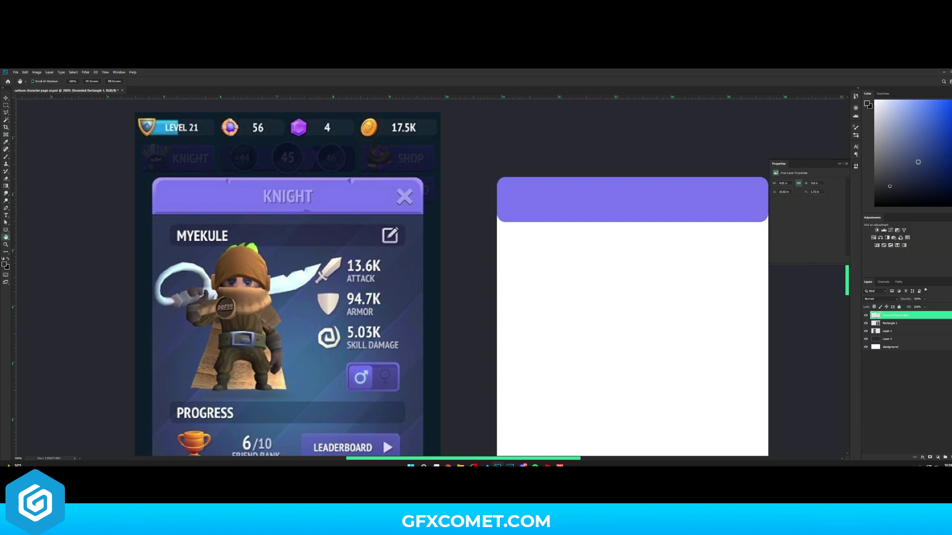
Select the header bar's lower strip with the Rectangular Marquee and delete it to square off the bottom corners, then deselect
{"action": "left_click", "coordinate": [6, 106]}
{"action": "left_click", "coordinate": [27, 107]}
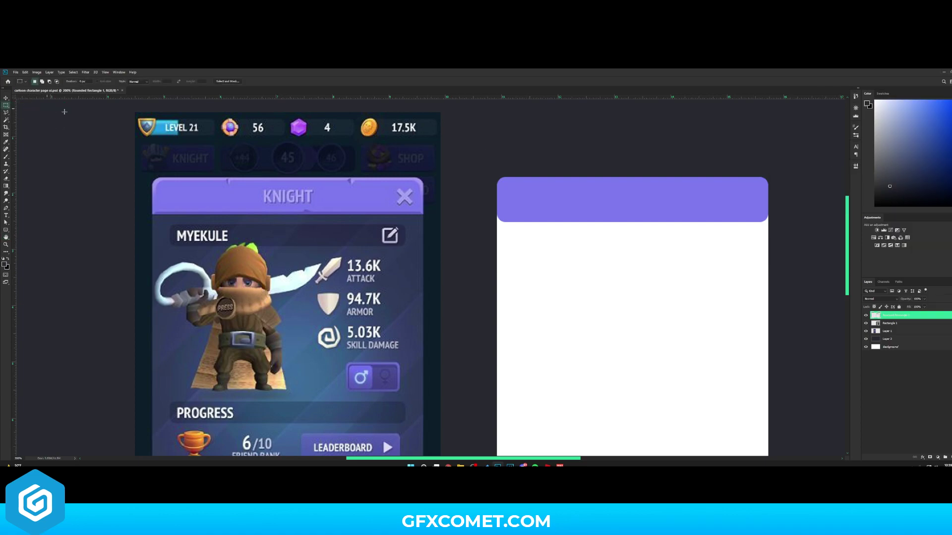
{"action": "left_click_drag", "start_coordinate": [474, 231], "coordinate": [783, 215]}
{"action": "key", "text": "Delete"}
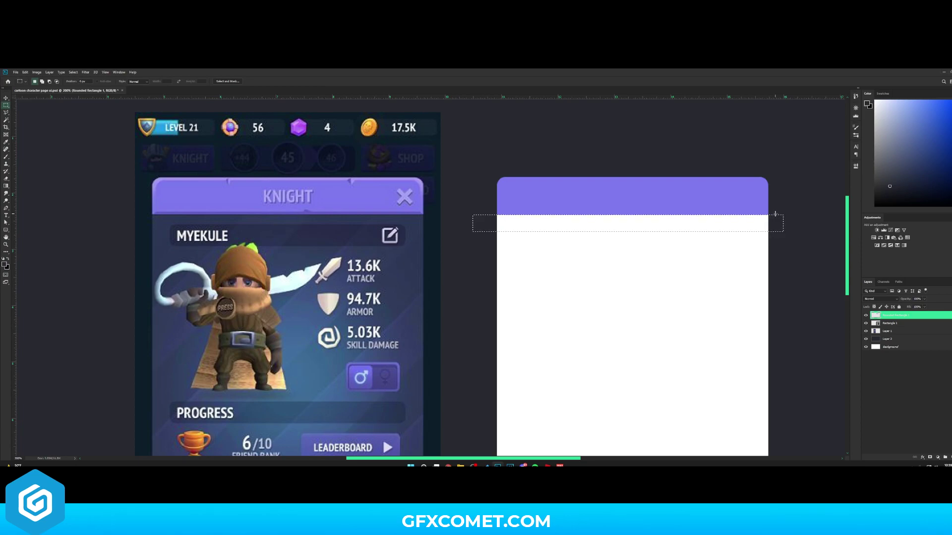
{"action": "key", "text": "ctrl+d"}
{"action": "key", "text": "v"}
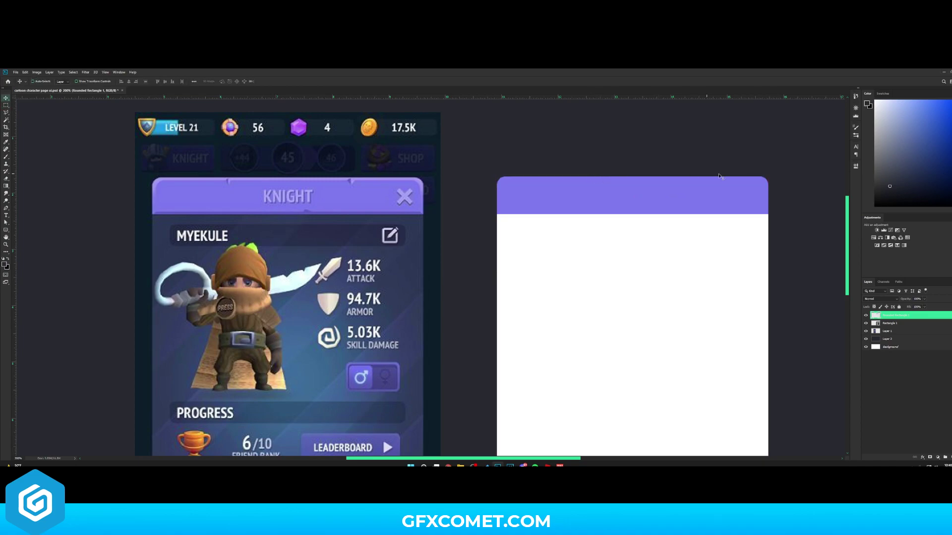
Add an Inner Bevel to the header bar with reduced size and soften, adjusting the shading angle and shadow opacity
{"action": "right_click", "coordinate": [914, 314]}
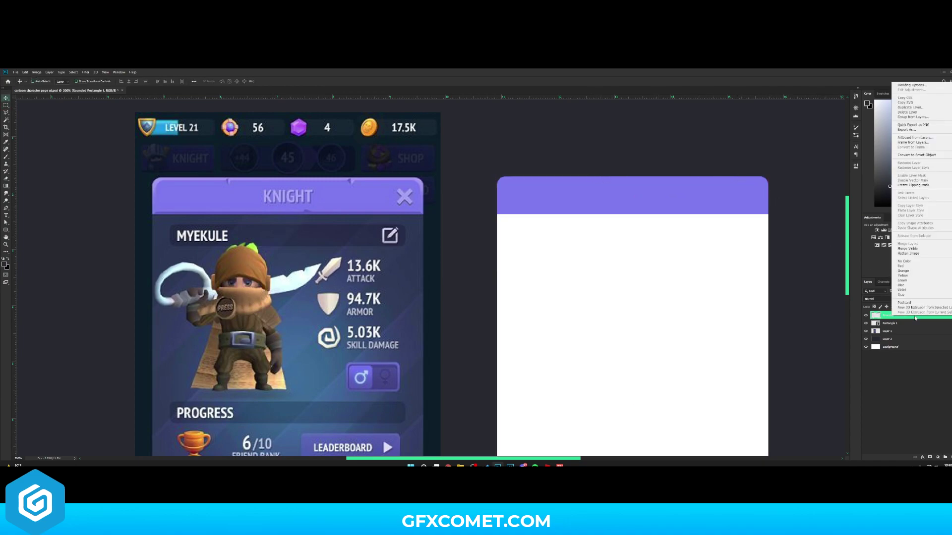
{"action": "left_click", "coordinate": [911, 85]}
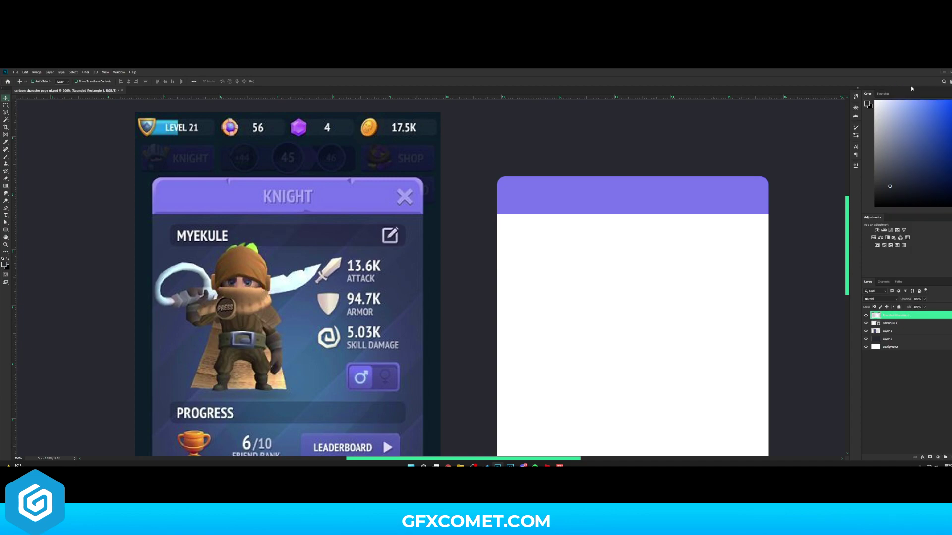
{"action": "left_click_drag", "start_coordinate": [788, 237], "coordinate": [531, 235]}
{"action": "left_click", "coordinate": [488, 256]}
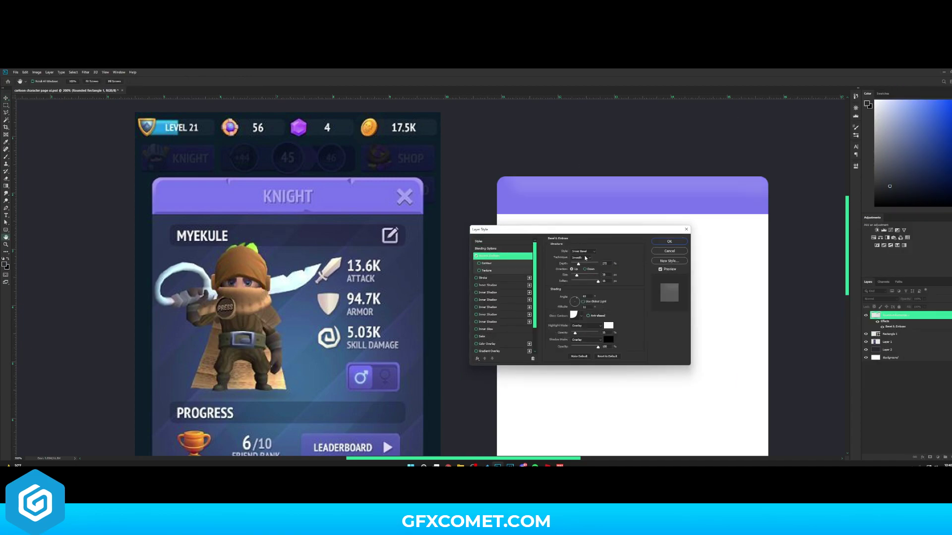
{"action": "mouse_move", "coordinate": [598, 281]}
{"action": "left_mouse_down"}
{"action": "mouse_move", "coordinate": [573, 276]}
{"action": "mouse_move", "coordinate": [575, 301]}
{"action": "mouse_move", "coordinate": [573, 276]}
{"action": "left_mouse_up"}
{"action": "left_click", "coordinate": [574, 302]}
{"action": "left_click_drag", "start_coordinate": [596, 346], "coordinate": [592, 347]}
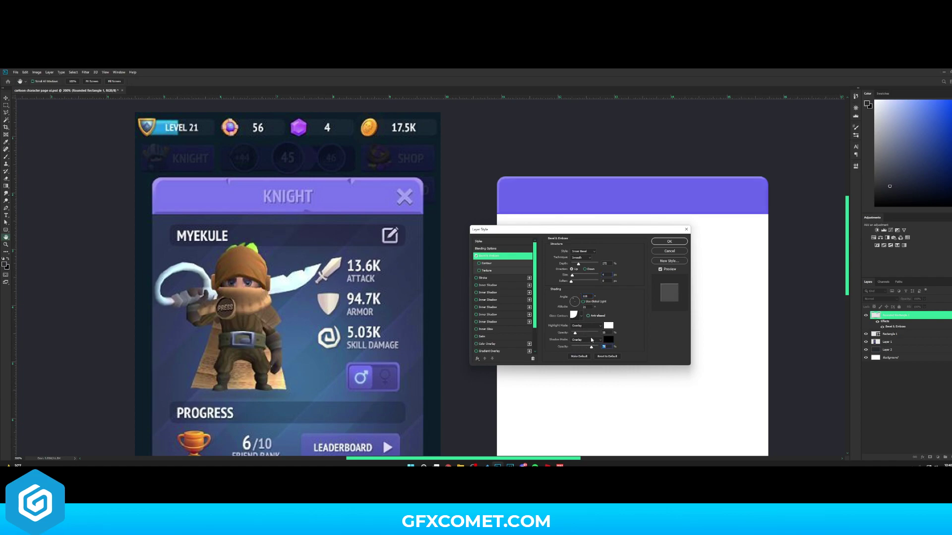
Give the header bar's bevel a linear gloss contour and set its shadow mode to Overlay
{"action": "left_click", "coordinate": [590, 339]}
{"action": "left_click", "coordinate": [586, 325]}
{"action": "left_click", "coordinate": [581, 316]}
{"action": "left_click", "coordinate": [547, 329]}
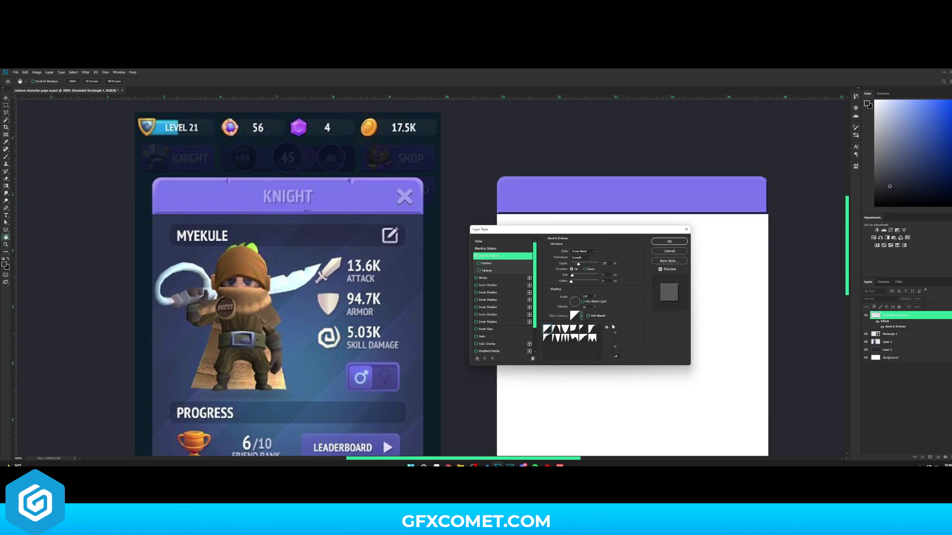
{"action": "left_click", "coordinate": [677, 325]}
{"action": "left_click", "coordinate": [590, 340]}
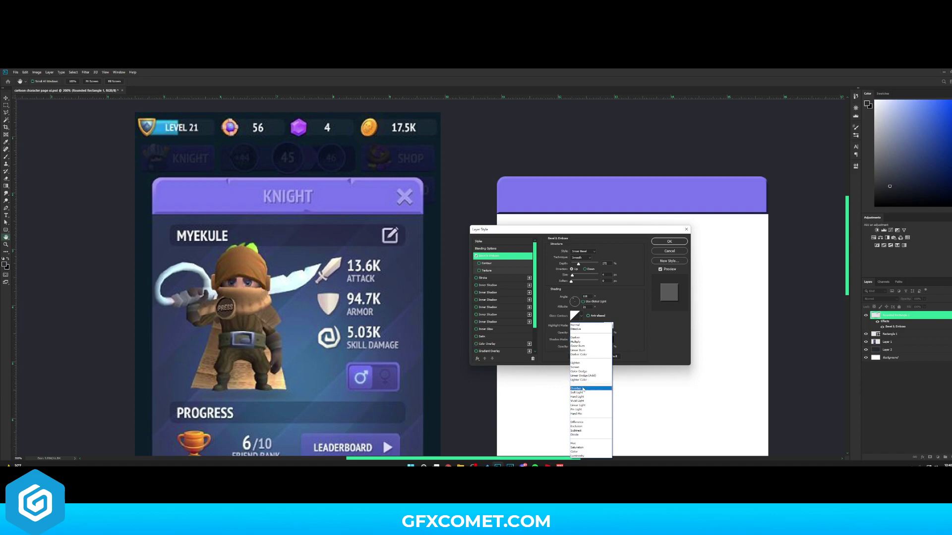
{"action": "left_click", "coordinate": [590, 387]}
Lower the bevel's shadow opacity, adjust its highlight opacity and keep Soften at its minimum
{"action": "mouse_move", "coordinate": [592, 349]}
{"action": "left_mouse_down"}
{"action": "mouse_move", "coordinate": [578, 347]}
{"action": "mouse_move", "coordinate": [598, 333]}
{"action": "mouse_move", "coordinate": [581, 334]}
{"action": "left_mouse_up"}
{"action": "left_click", "coordinate": [605, 332]}
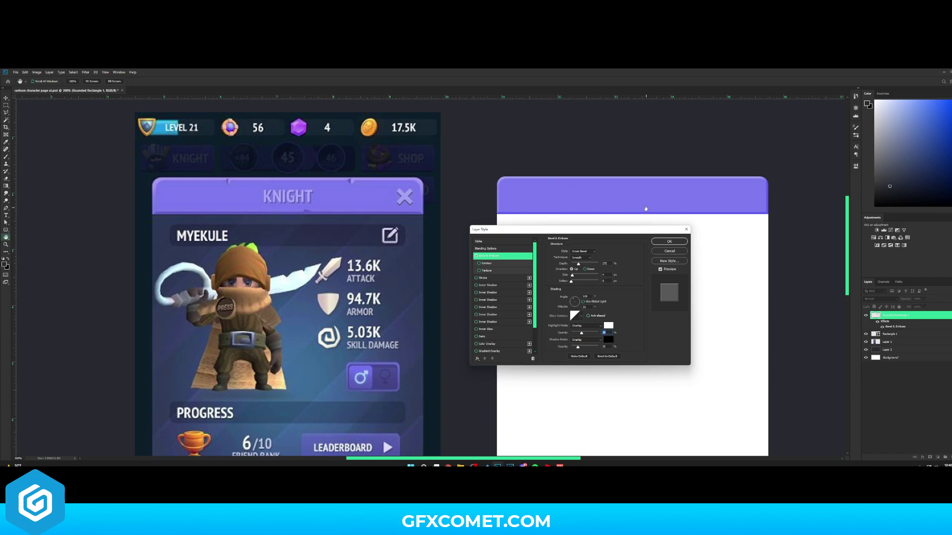
{"action": "left_click_drag", "start_coordinate": [576, 283], "coordinate": [571, 283]}
Add a Drop Shadow to the header bar and set its color to black, 000000
{"action": "scroll", "coordinate": [495, 335], "scroll_direction": "down", "scroll_amount": 2}
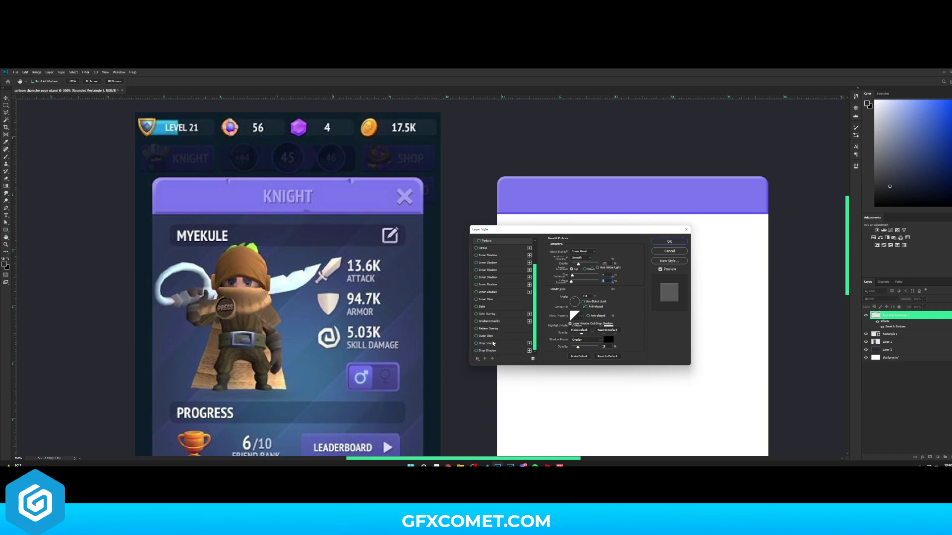
{"action": "left_click", "coordinate": [494, 343]}
{"action": "left_click", "coordinate": [606, 251]}
{"action": "type", "text": "000000"}
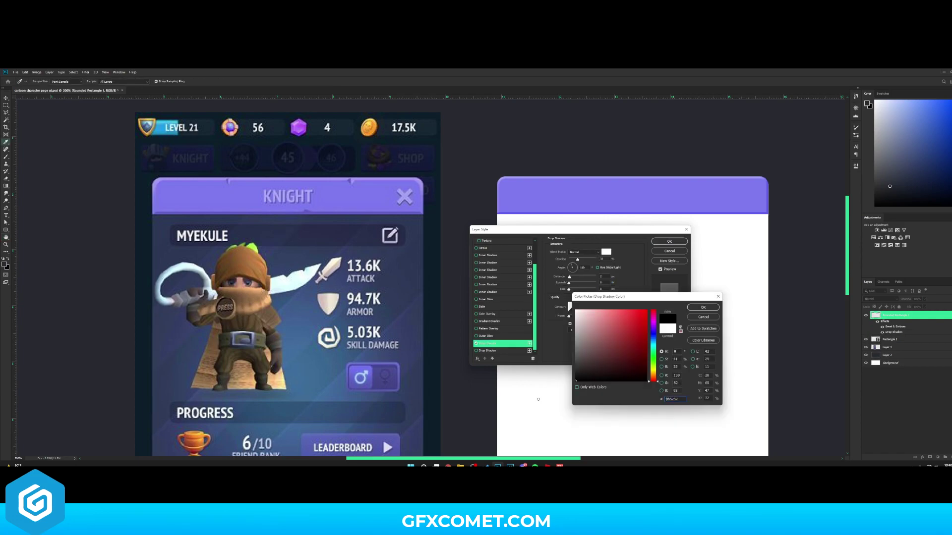
{"action": "left_click", "coordinate": [703, 308]}
Set the drop shadow's angle to 90° and its opacity slightly below full, and apply the layer style
{"action": "left_click_drag", "start_coordinate": [577, 259], "coordinate": [617, 260]}
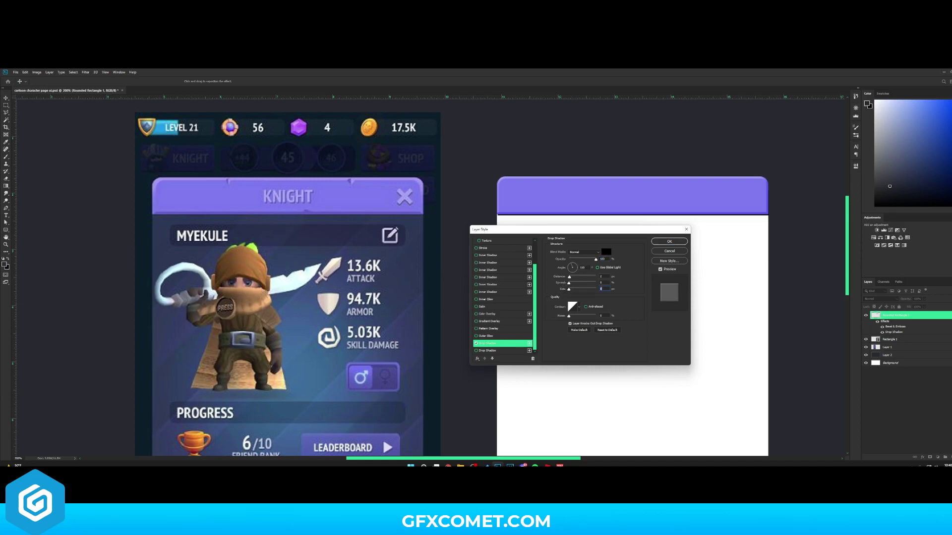
{"action": "type", "text": "90"}
{"action": "left_click_drag", "start_coordinate": [593, 260], "coordinate": [591, 259]}
{"action": "left_click", "coordinate": [671, 243]}
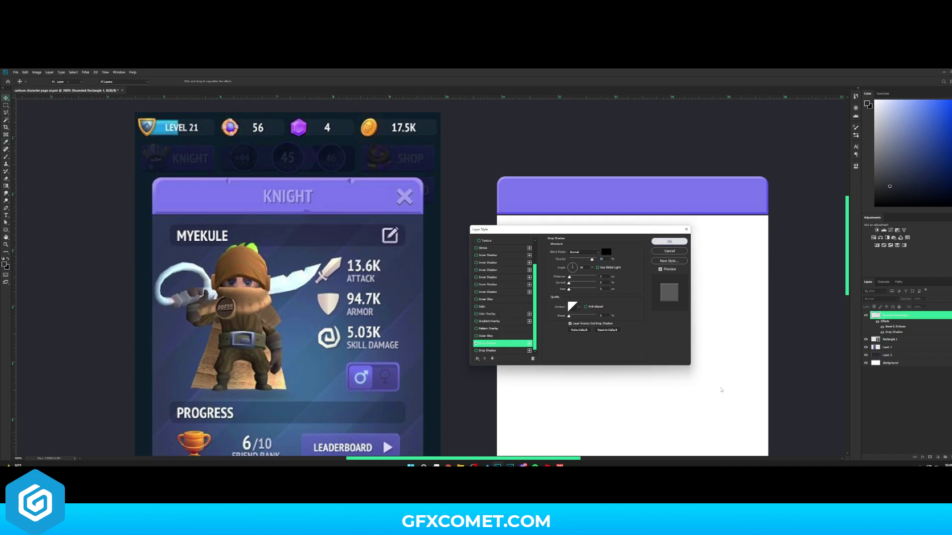
Add a new layer and set up the Pen tool in Shape mode with a white fill
{"action": "key", "text": "ctrl+shift+alt+n"}
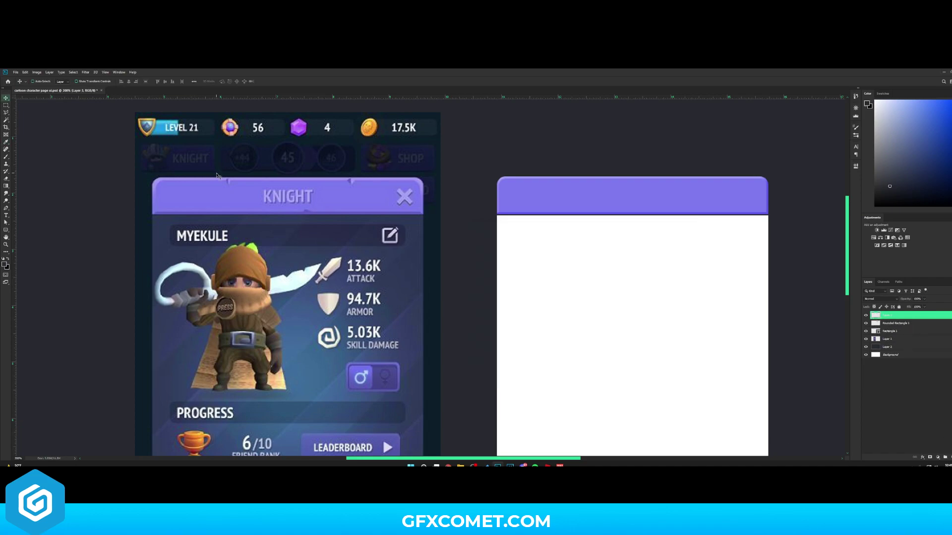
{"action": "key", "text": "p"}
{"action": "left_click", "coordinate": [40, 86]}
{"action": "left_click", "coordinate": [62, 81]}
{"action": "left_click", "coordinate": [54, 110]}
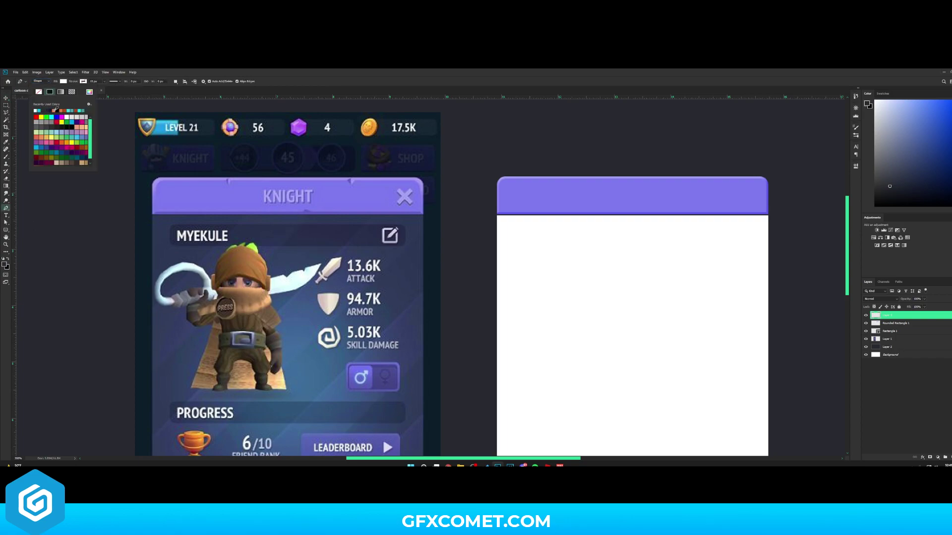
{"action": "left_click", "coordinate": [224, 73]}
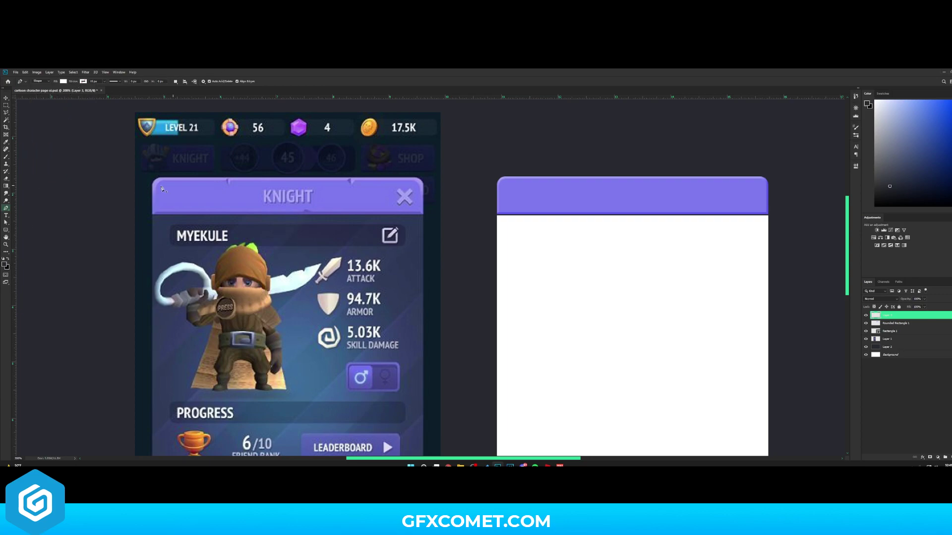
Trace three small chip shapes over the reference header, two on its upper edge and one on its lower edge
{"action": "left_click", "coordinate": [350, 182]}
{"action": "left_click_drag", "start_coordinate": [350, 183], "coordinate": [351, 188]}
{"action": "left_click", "coordinate": [354, 181]}
{"action": "left_click", "coordinate": [351, 178]}
{"action": "left_click", "coordinate": [229, 180]}
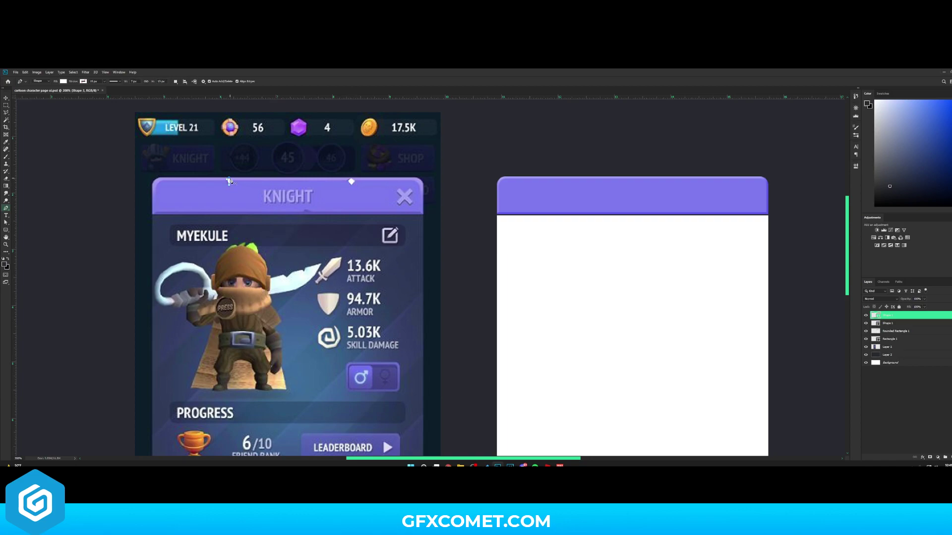
{"action": "left_click", "coordinate": [306, 214]}
Save the document and move all three chip shapes together onto the matching edges of the recreated header bar
{"action": "key", "text": "v"}
{"action": "key", "text": "ctrl+s"}
{"action": "left_click", "coordinate": [893, 331], "text": "shift"}
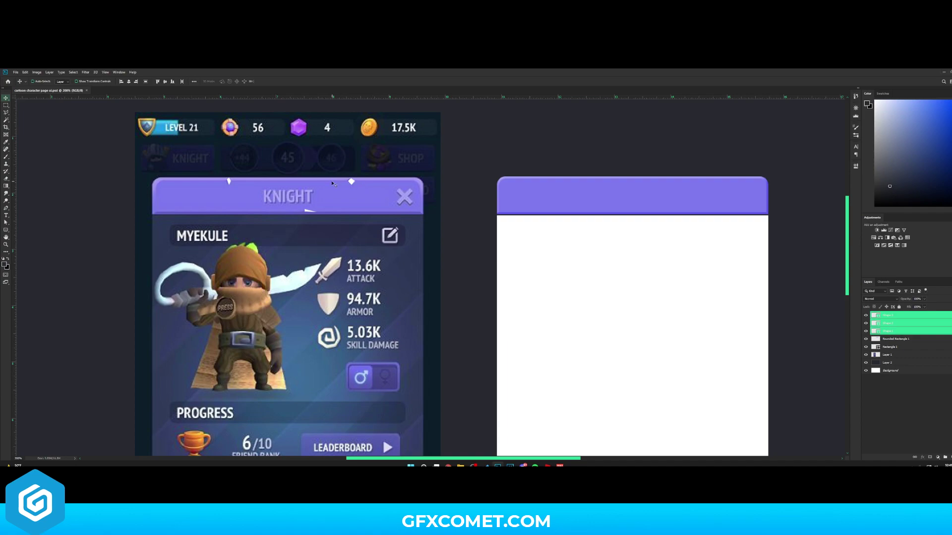
{"action": "left_click_drag", "start_coordinate": [336, 186], "coordinate": [750, 200]}
{"action": "left_click", "coordinate": [643, 212]}
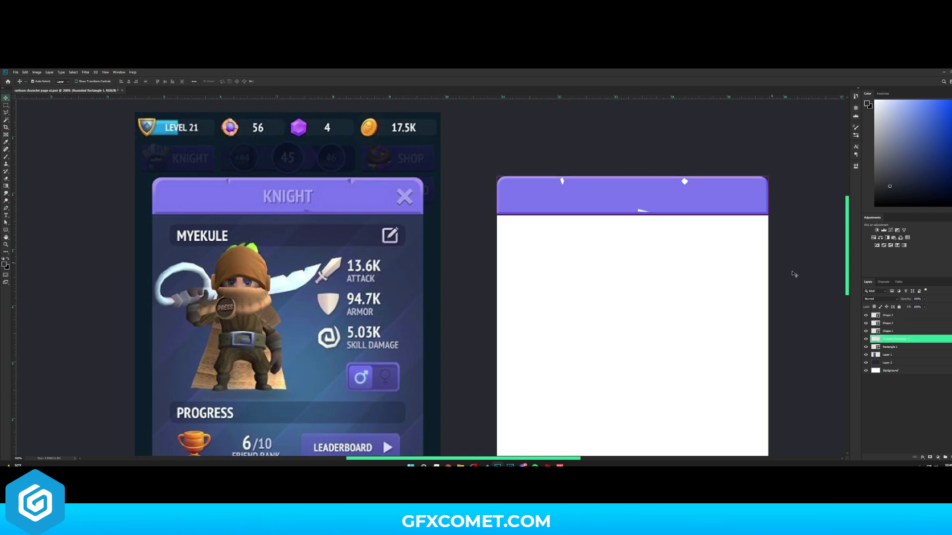
Recolor the lower-edge chip and the upper-right chip with darker purples sampled from the header, saving the document in between
{"action": "double_click", "coordinate": [875, 316]}
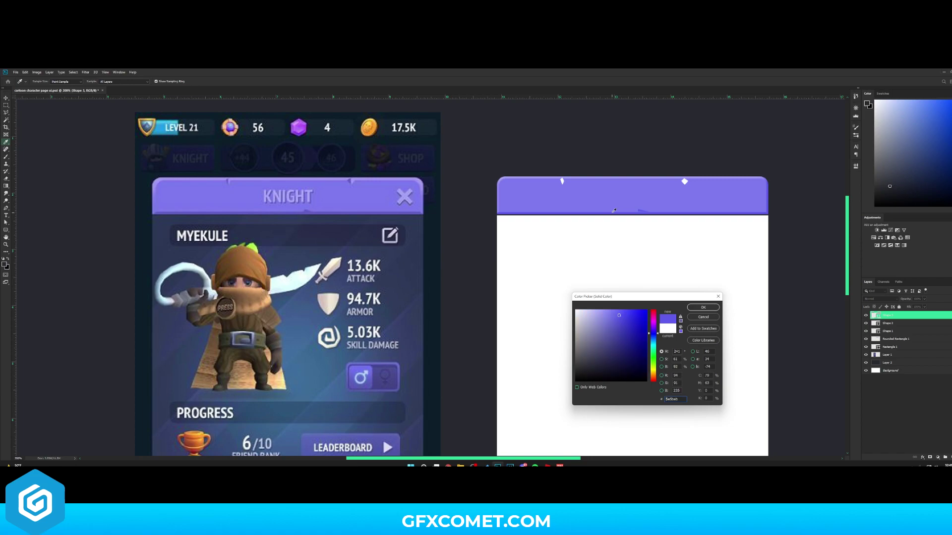
{"action": "left_click", "coordinate": [710, 309]}
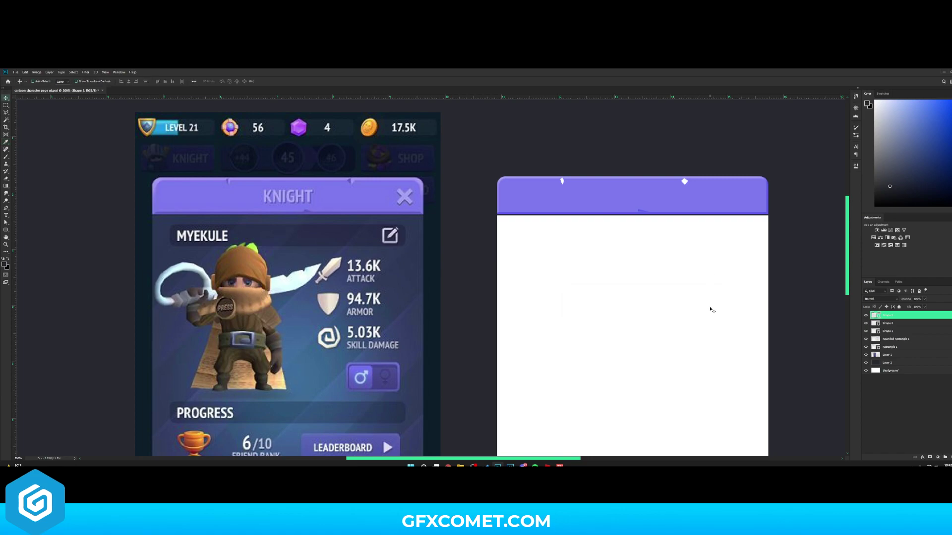
{"action": "key", "text": "ctrl+s"}
{"action": "left_click", "coordinate": [875, 330]}
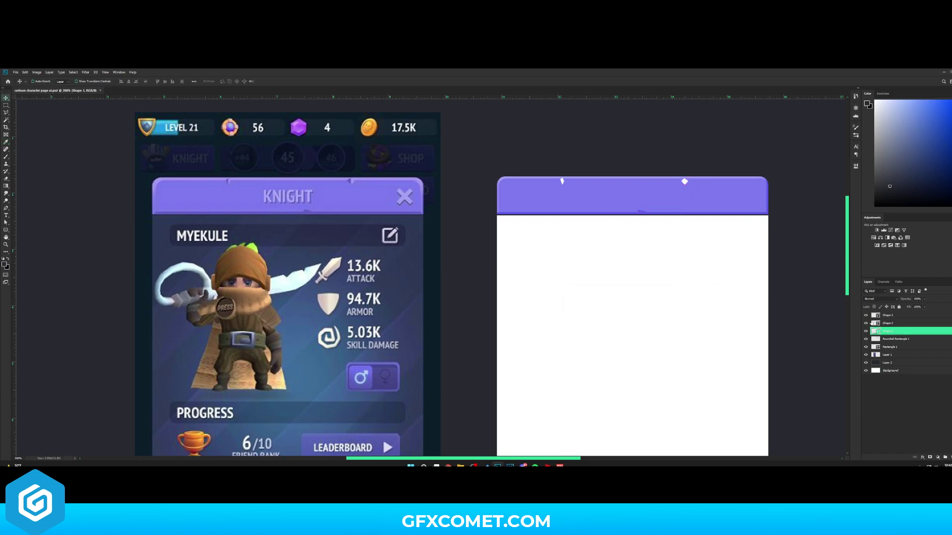
{"action": "left_click", "coordinate": [351, 179]}
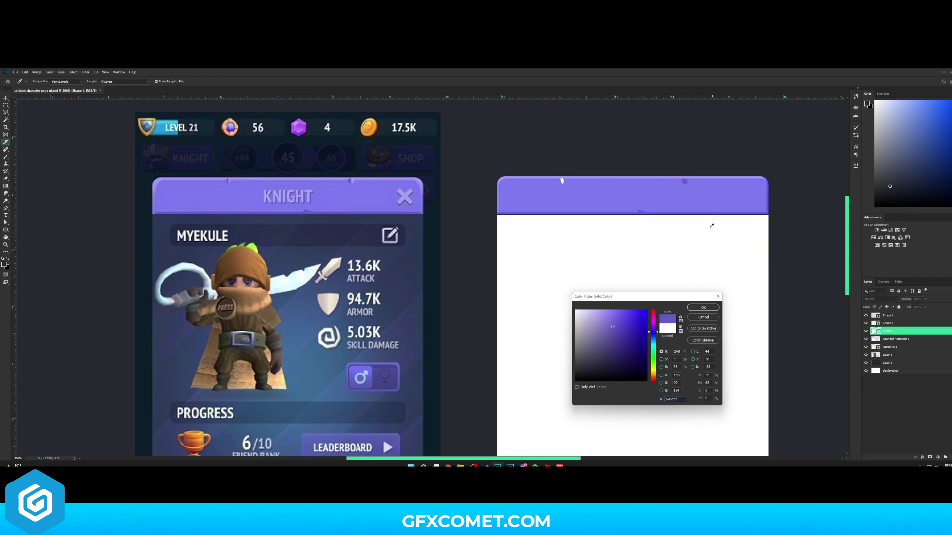
{"action": "left_click", "coordinate": [709, 308]}
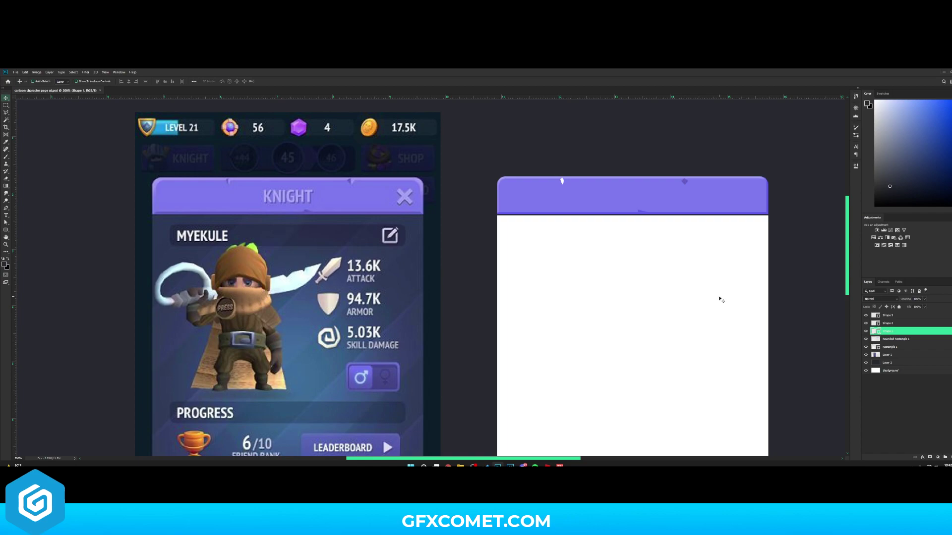
Add an Inner Shadow to the upper-right chip with a white color and Overlay blend mode
{"action": "double_click", "coordinate": [917, 332]}
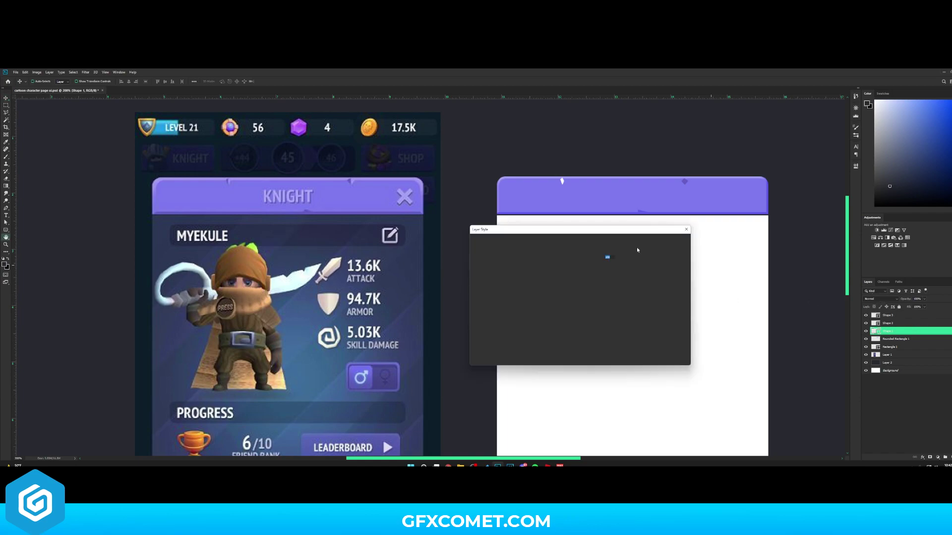
{"action": "left_click", "coordinate": [506, 307]}
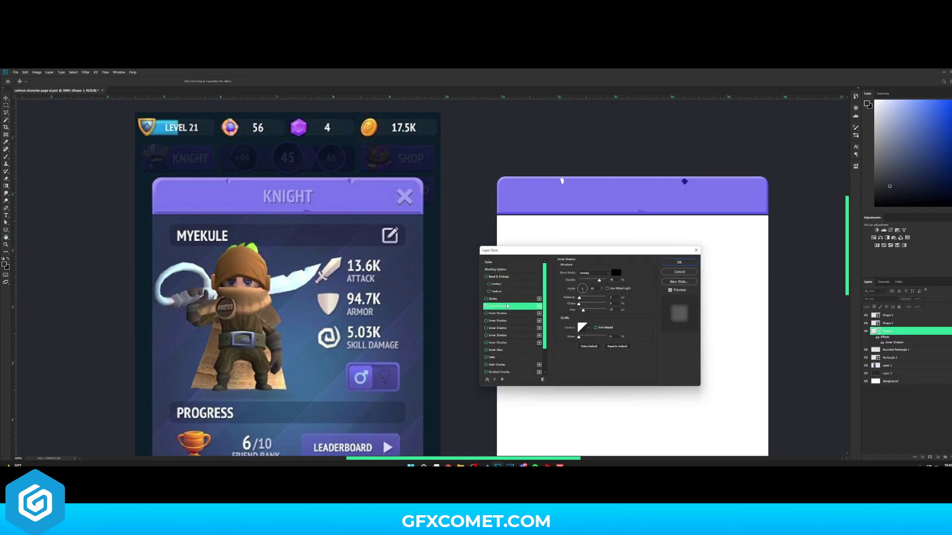
{"action": "left_click", "coordinate": [616, 273]}
{"action": "left_click_drag", "start_coordinate": [602, 324], "coordinate": [575, 310]}
{"action": "left_click", "coordinate": [702, 308]}
{"action": "left_click", "coordinate": [594, 273]}
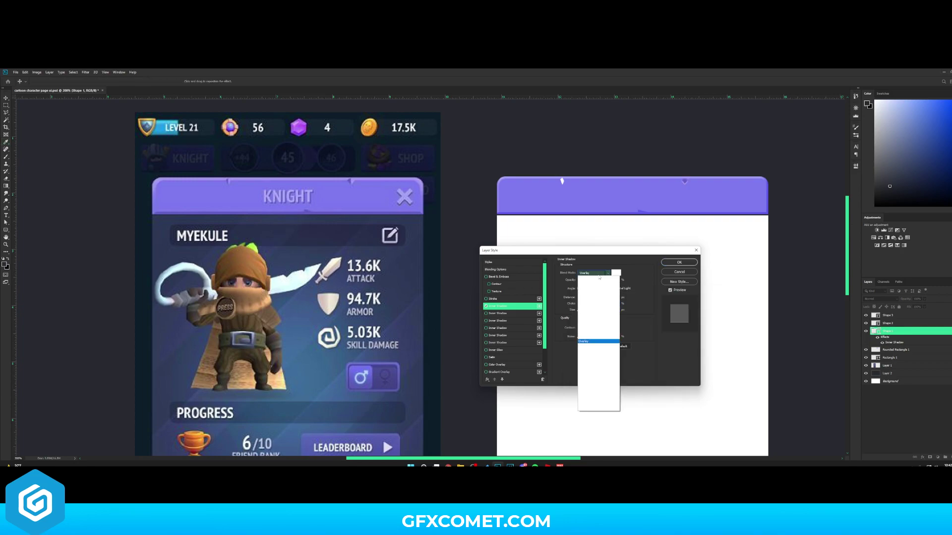
{"action": "left_click", "coordinate": [594, 341]}
Adjust the inner shadow's angle, raise Choke to its maximum, switch to Normal blend mode, lower the opacity and apply
{"action": "left_click_drag", "start_coordinate": [585, 293], "coordinate": [586, 288]}
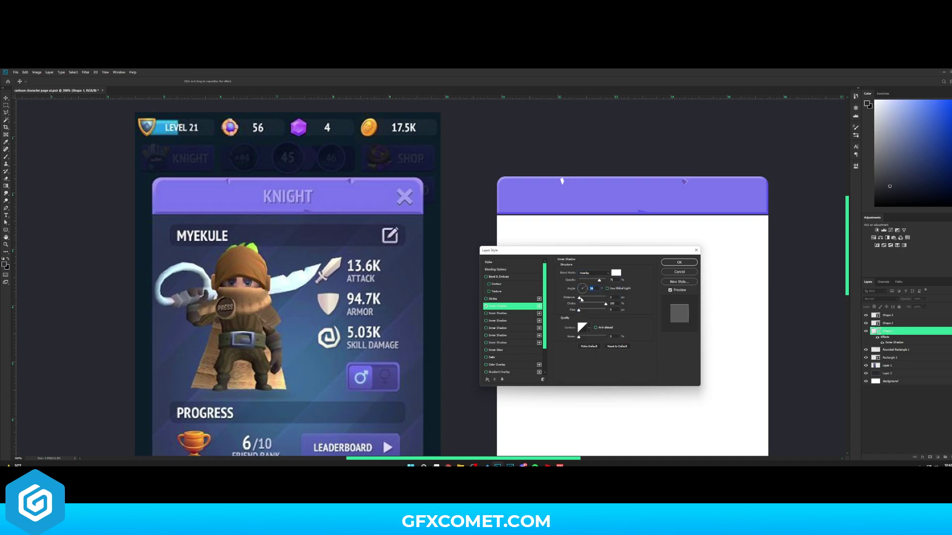
{"action": "left_click", "coordinate": [597, 273]}
{"action": "left_click", "coordinate": [600, 279]}
{"action": "left_click_drag", "start_coordinate": [599, 280], "coordinate": [587, 289]}
{"action": "left_click", "coordinate": [679, 262]}
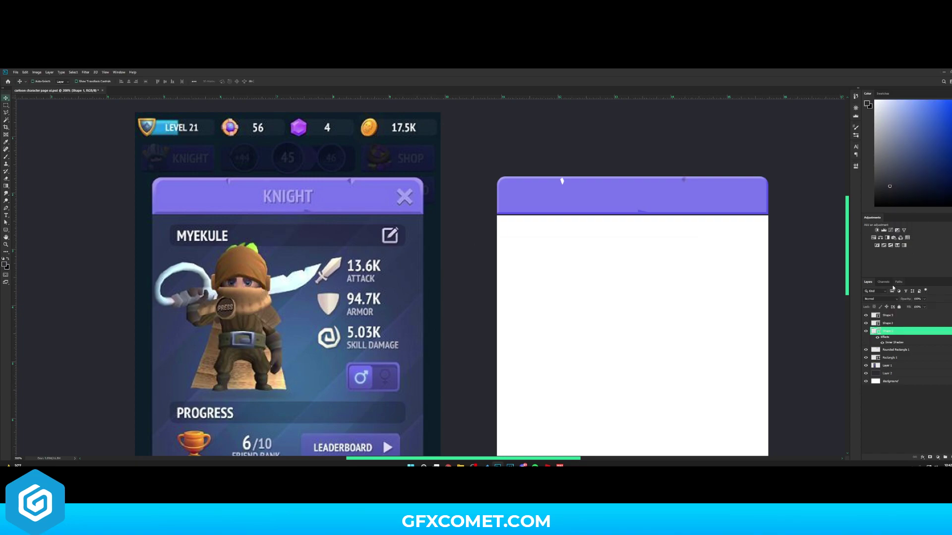
Paste the copied inner shadow layer style onto the upper-left chip, Shape 2
{"action": "left_click", "coordinate": [872, 317]}
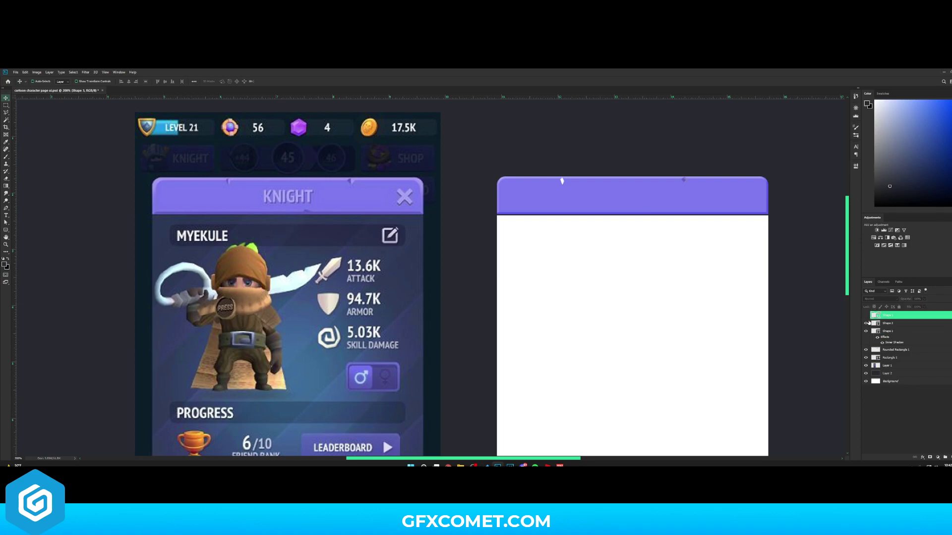
{"action": "left_click", "coordinate": [899, 324]}
{"action": "right_click", "coordinate": [899, 325]}
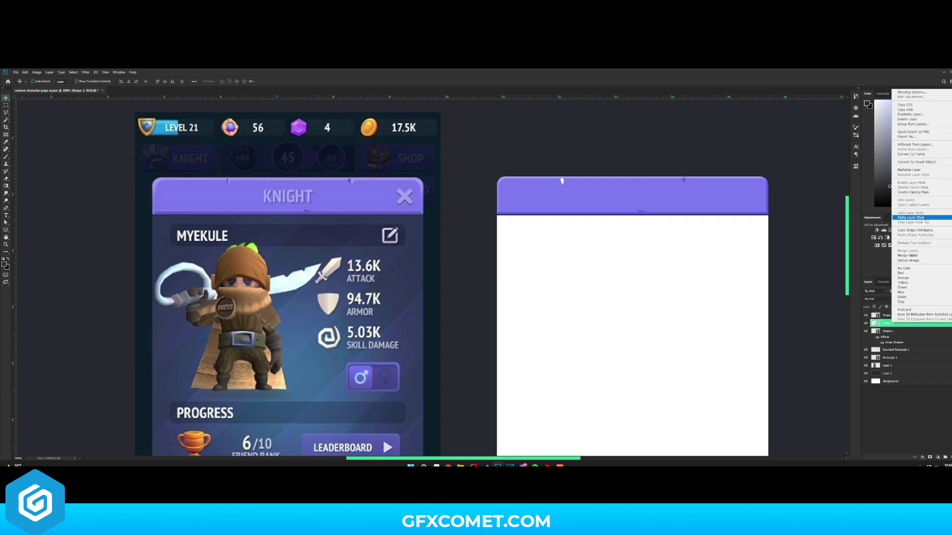
{"action": "left_click", "coordinate": [925, 221]}
Recolor the upper-left chip to a slightly darker shade of the sampled header purple and open its Inner Shadow settings
{"action": "double_click", "coordinate": [875, 323]}
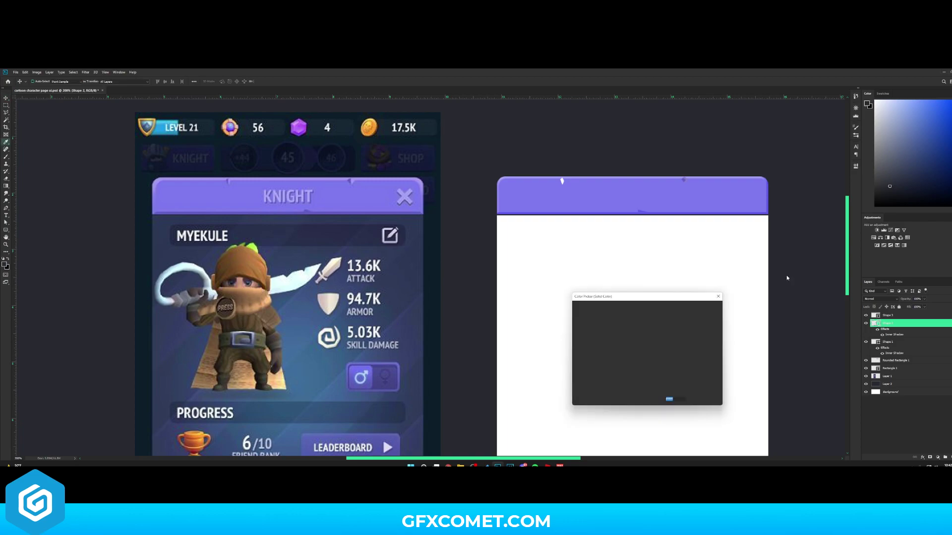
{"action": "left_click", "coordinate": [550, 177]}
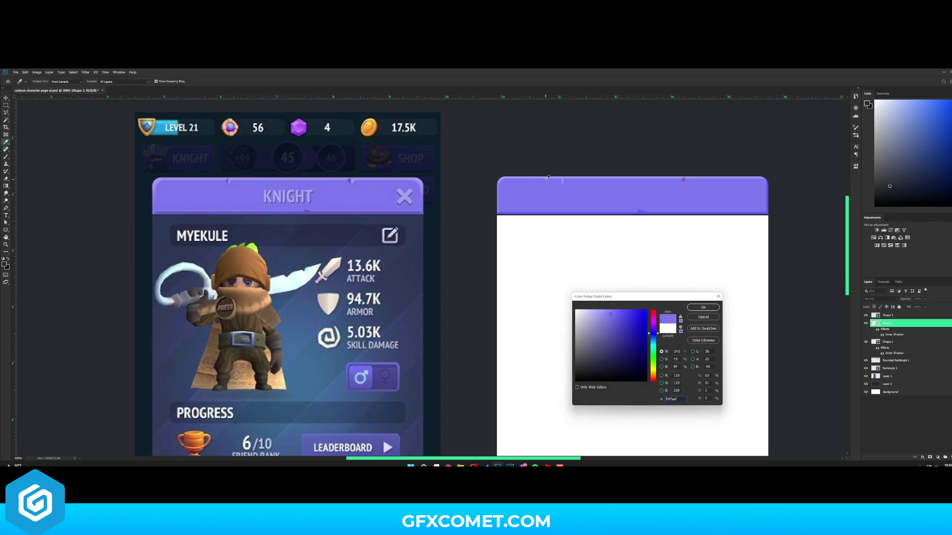
{"action": "left_click", "coordinate": [611, 320]}
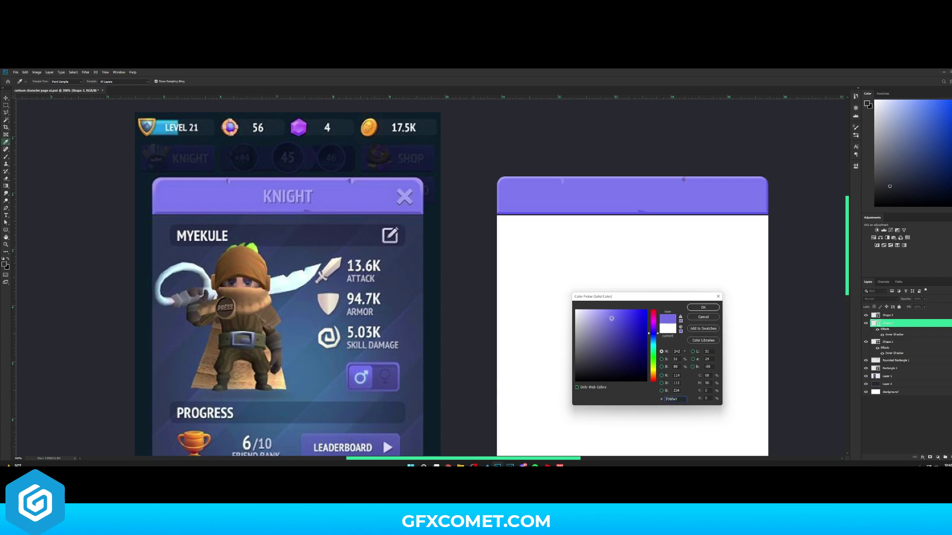
{"action": "left_click", "coordinate": [703, 307]}
{"action": "double_click", "coordinate": [904, 319]}
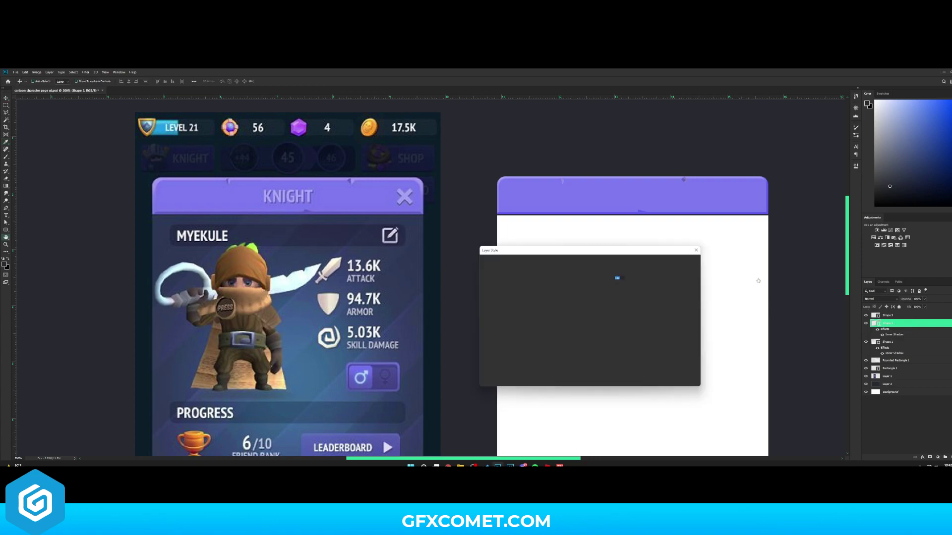
{"action": "left_click", "coordinate": [506, 306]}
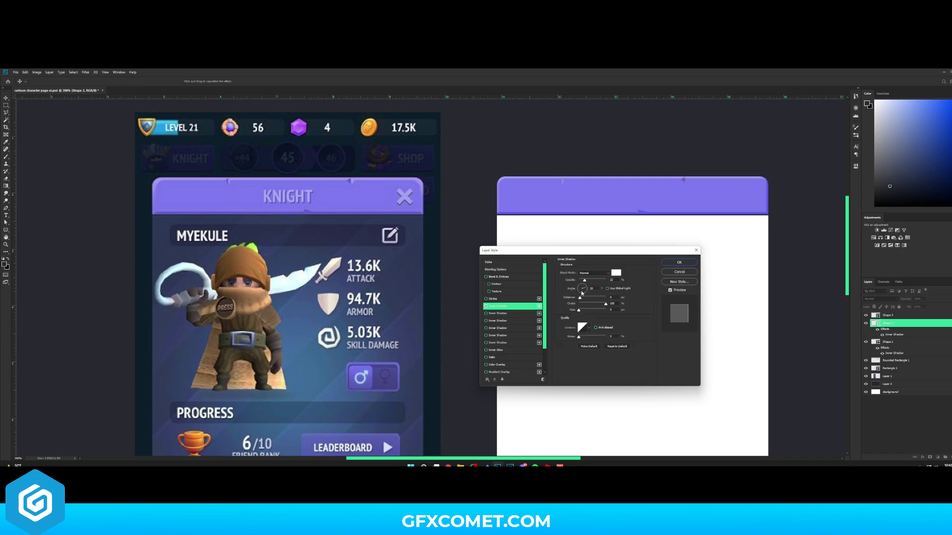
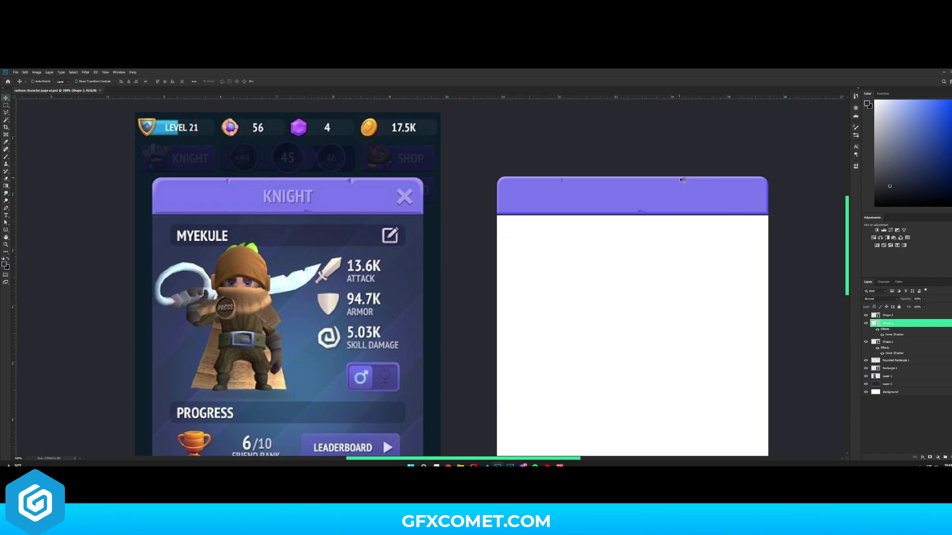
Select the upper-right chip and collapse the effects lists of the two styled chip layers
{"action": "left_click", "coordinate": [680, 179], "text": "ctrl"}
{"action": "key", "text": "ctrl+minus"}
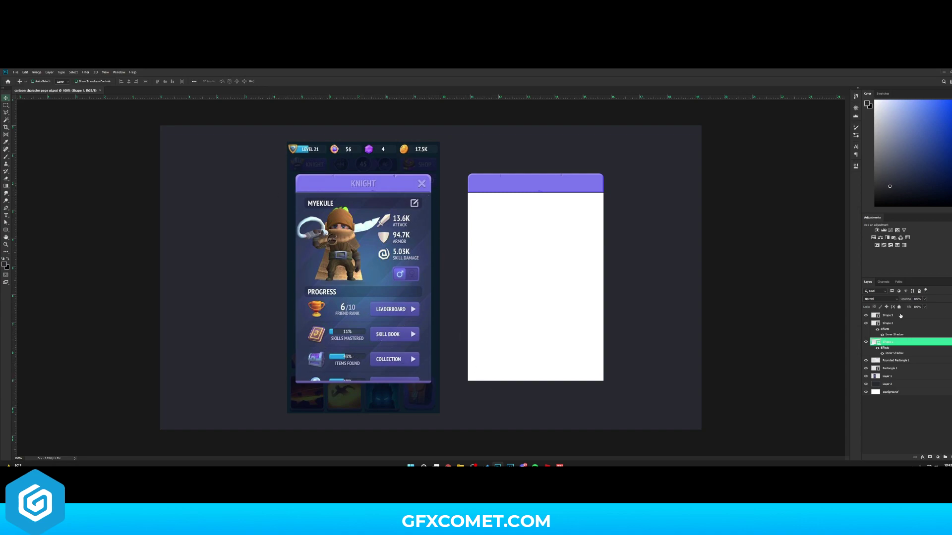
{"action": "left_click", "coordinate": [948, 342]}
{"action": "left_click", "coordinate": [948, 323]}
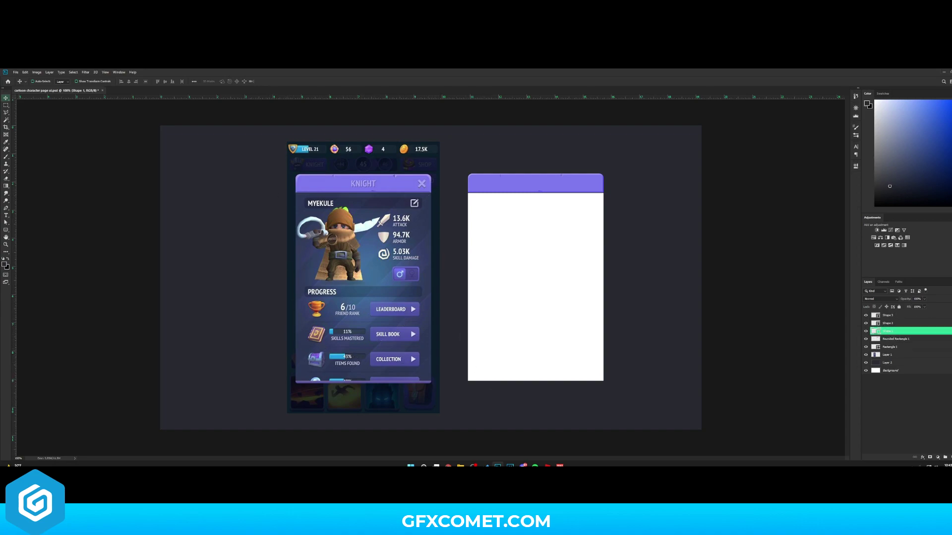
Recolor the white body panel with the muted blue sampled from the reference panel's background
{"action": "left_click", "coordinate": [876, 347]}
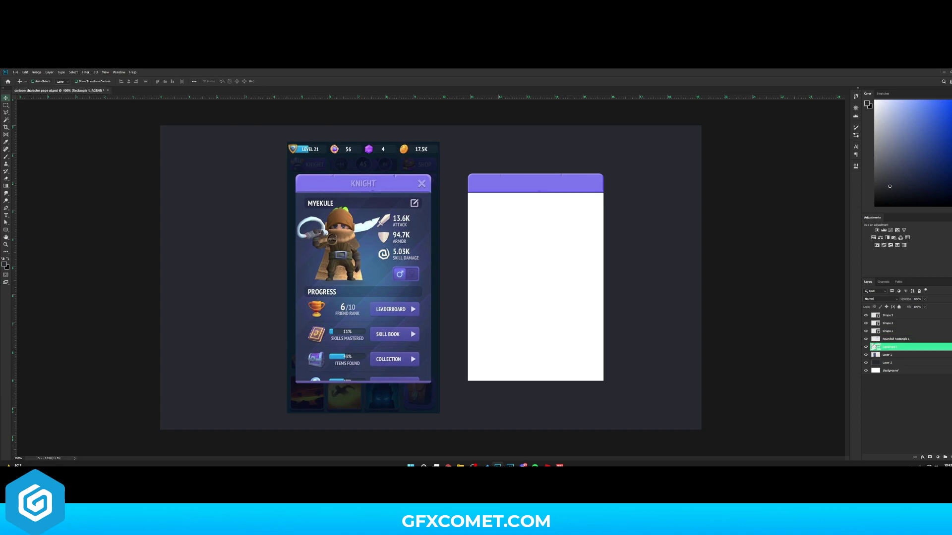
{"action": "double_click", "coordinate": [874, 347]}
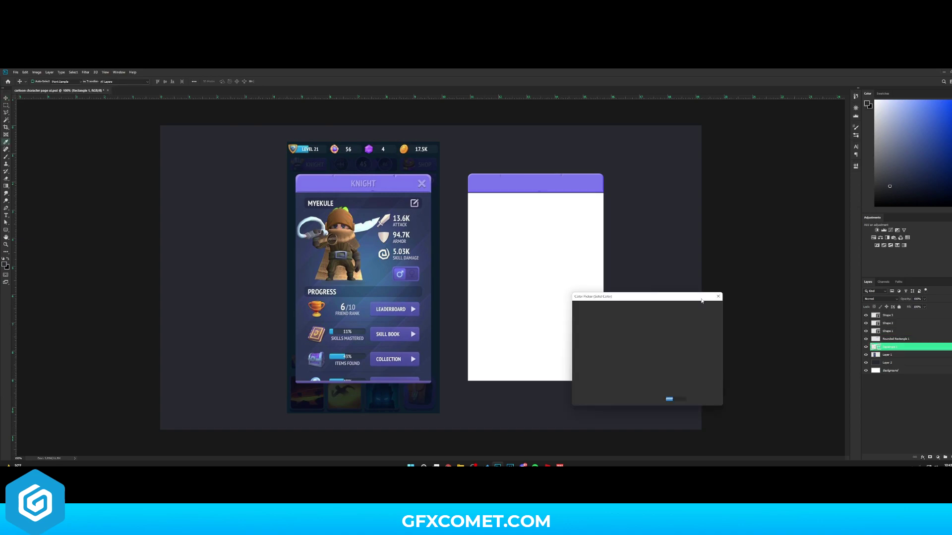
{"action": "left_click", "coordinate": [361, 233]}
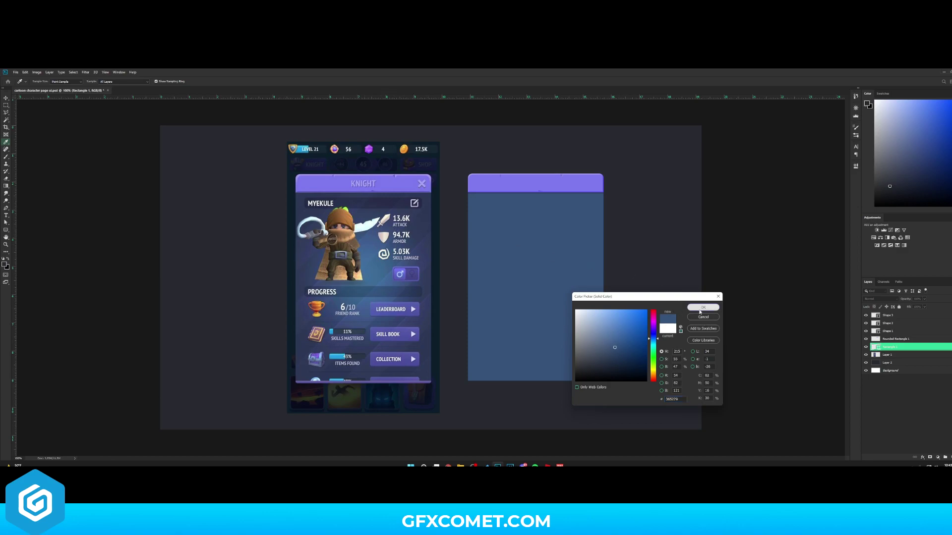
{"action": "left_click", "coordinate": [703, 307]}
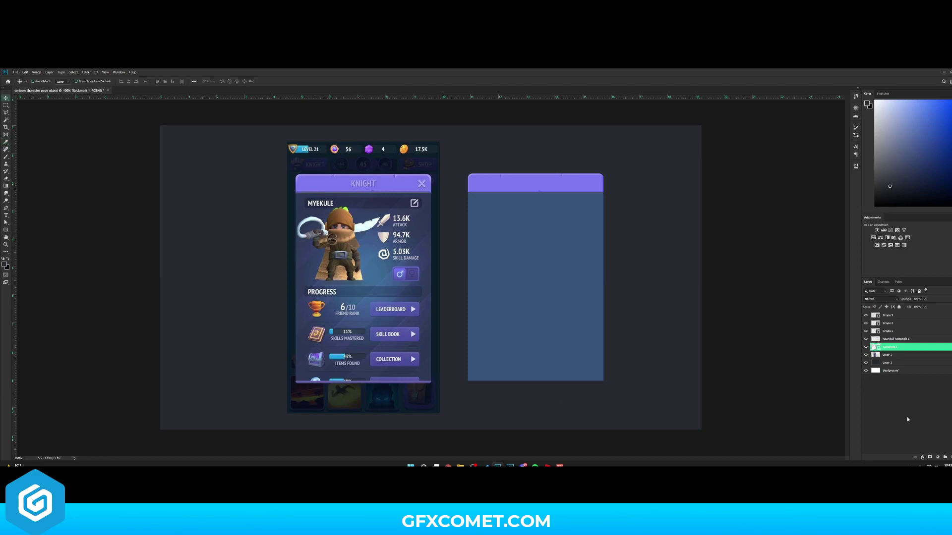
Create a new layer above the body panel, clip it to the panel and activate the Brush tool
{"action": "left_click", "coordinate": [946, 461]}
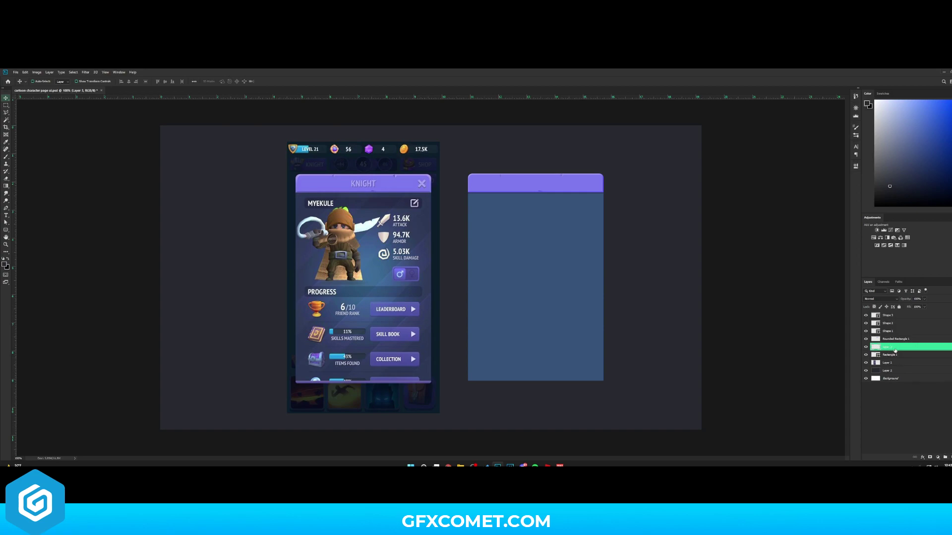
{"action": "right_click", "coordinate": [891, 347]}
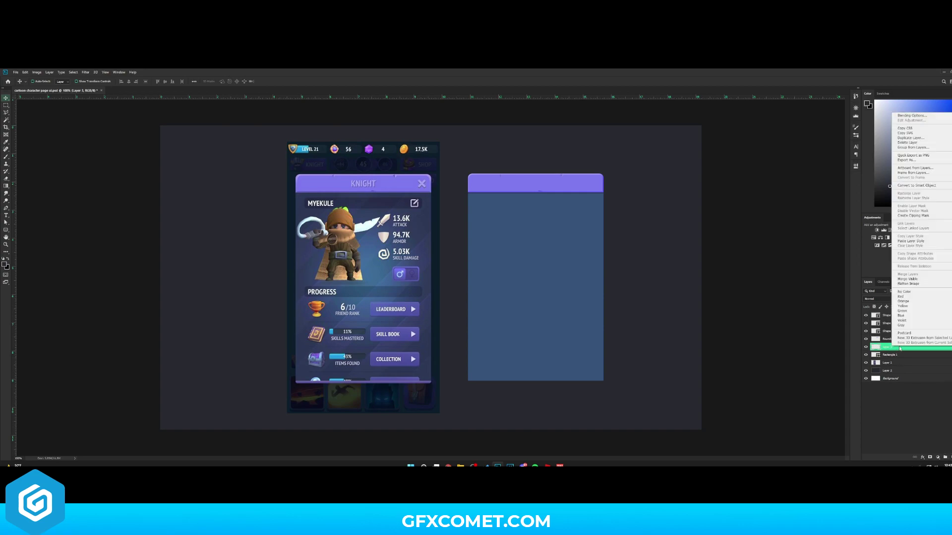
{"action": "left_click", "coordinate": [920, 217]}
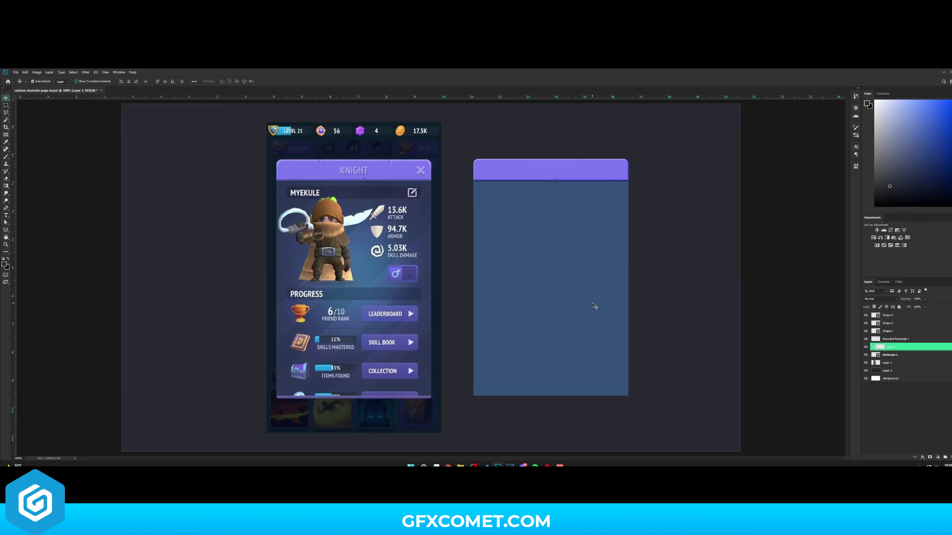
{"action": "key", "text": "ctrl+plus"}
{"action": "key", "text": "ctrl+minus"}
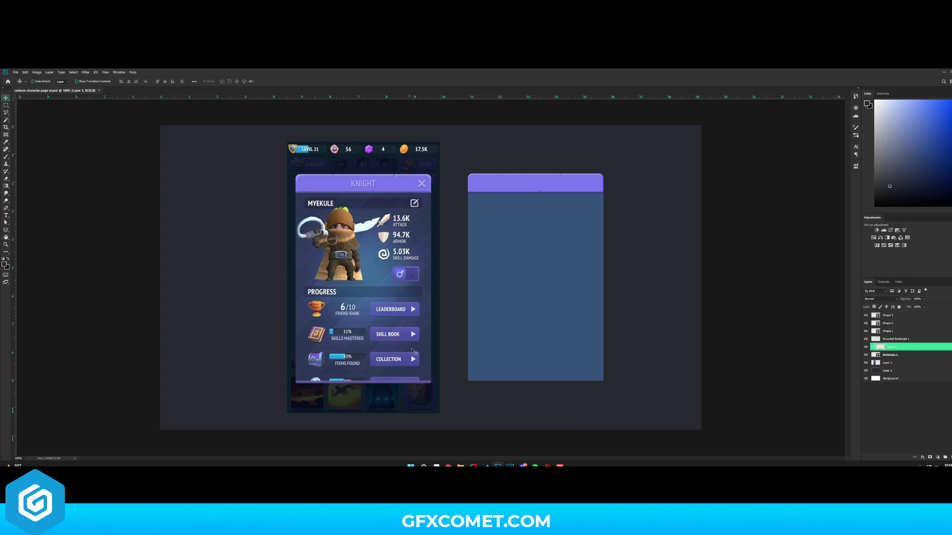
{"action": "key", "text": "b"}
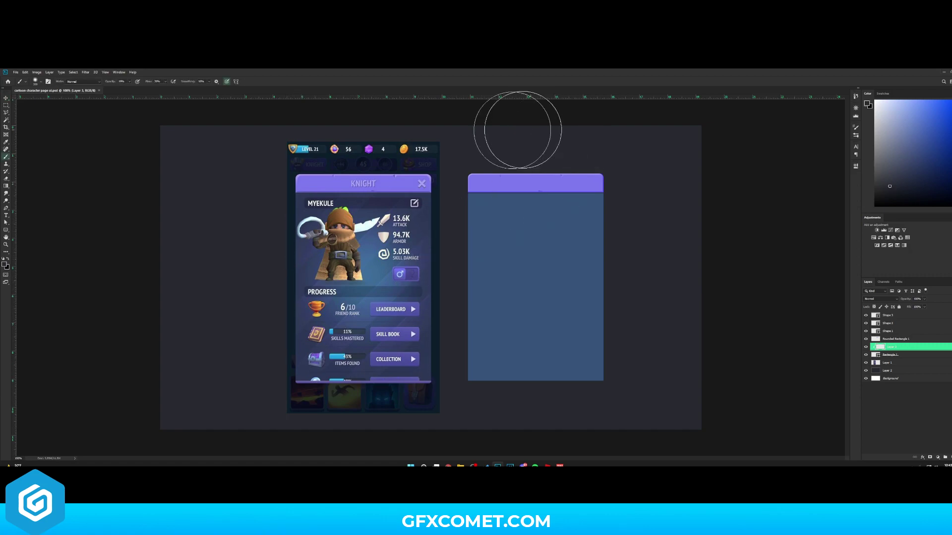
Paint soft strokes of the header's sampled purple around the body panel's side and lower edges, and slightly reduce the layer's opacity
{"action": "left_click", "coordinate": [515, 179], "text": "alt"}
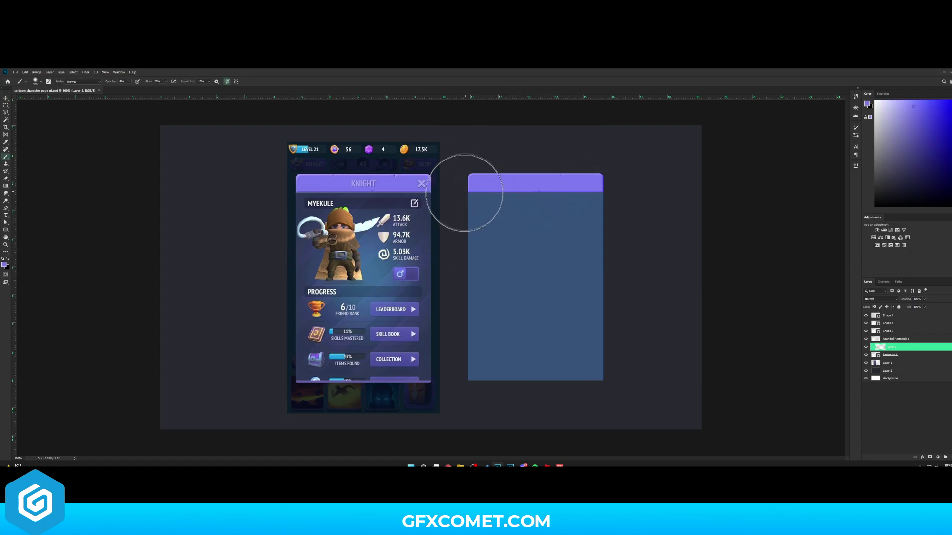
{"action": "mouse_move", "coordinate": [457, 256]}
{"action": "left_mouse_down"}
{"action": "mouse_move", "coordinate": [450, 389]}
{"action": "mouse_move", "coordinate": [586, 415]}
{"action": "left_mouse_up"}
{"action": "left_click_drag", "start_coordinate": [442, 293], "coordinate": [548, 425]}
{"action": "key", "text": "bracketright"}
{"action": "mouse_move", "coordinate": [493, 400]}
{"action": "left_mouse_down"}
{"action": "mouse_move", "coordinate": [646, 376]}
{"action": "mouse_move", "coordinate": [547, 407]}
{"action": "mouse_move", "coordinate": [648, 342]}
{"action": "mouse_move", "coordinate": [659, 315]}
{"action": "mouse_move", "coordinate": [646, 307]}
{"action": "mouse_move", "coordinate": [636, 182]}
{"action": "mouse_move", "coordinate": [644, 218]}
{"action": "mouse_move", "coordinate": [615, 161]}
{"action": "mouse_move", "coordinate": [653, 329]}
{"action": "mouse_move", "coordinate": [584, 197]}
{"action": "mouse_move", "coordinate": [681, 368]}
{"action": "mouse_move", "coordinate": [619, 196]}
{"action": "mouse_move", "coordinate": [411, 196]}
{"action": "mouse_move", "coordinate": [491, 168]}
{"action": "mouse_move", "coordinate": [798, 237]}
{"action": "left_mouse_up"}
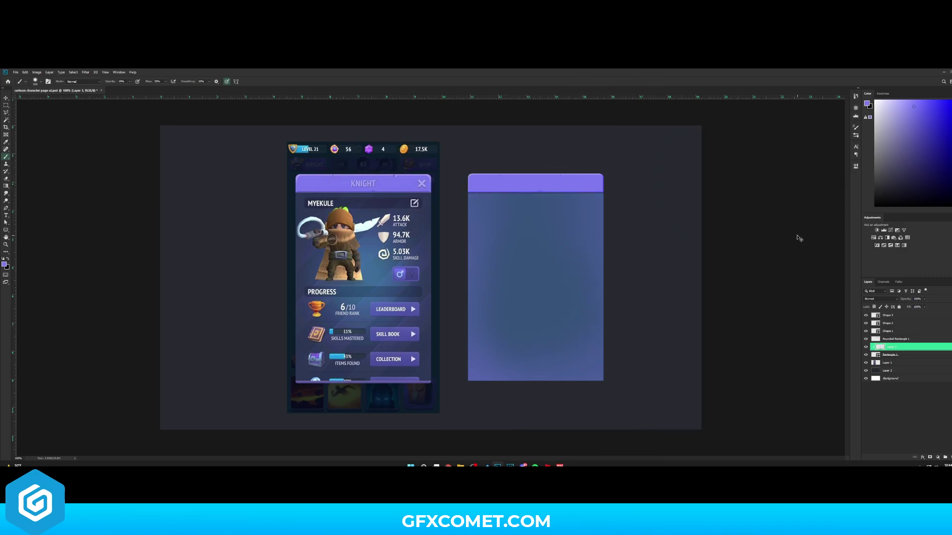
{"action": "key", "text": "v"}
{"action": "left_click_drag", "start_coordinate": [629, 266], "coordinate": [624, 263]}
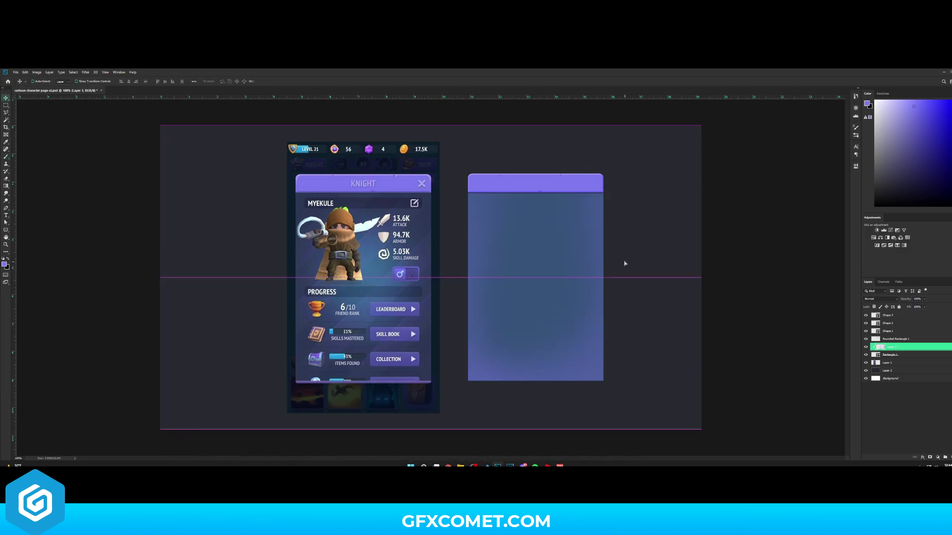
{"action": "left_click_drag", "start_coordinate": [910, 301], "coordinate": [905, 301]}
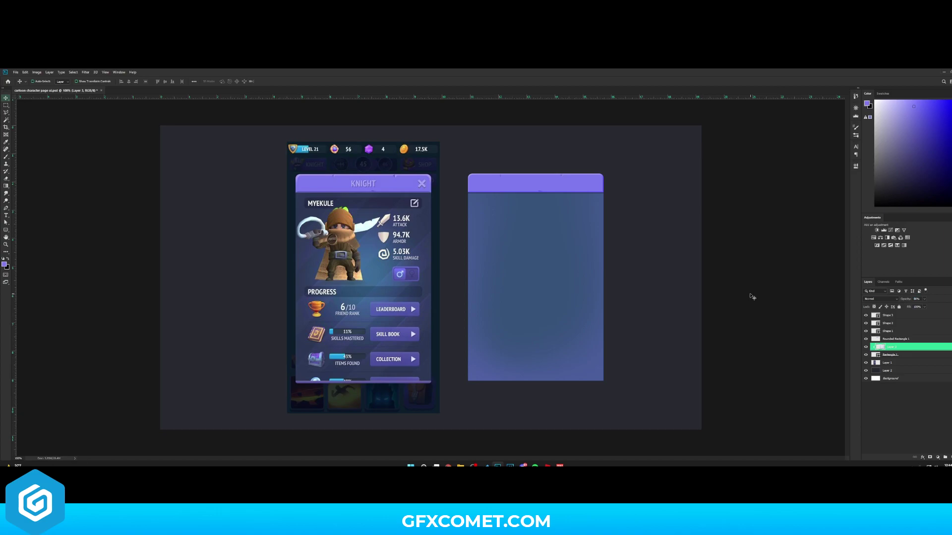
Create another layer clipped to the body panel and ready the Brush tool with the default black color
{"action": "key", "text": "b"}
{"action": "key", "text": "v"}
{"action": "key", "text": "ctrl+shift+alt+n"}
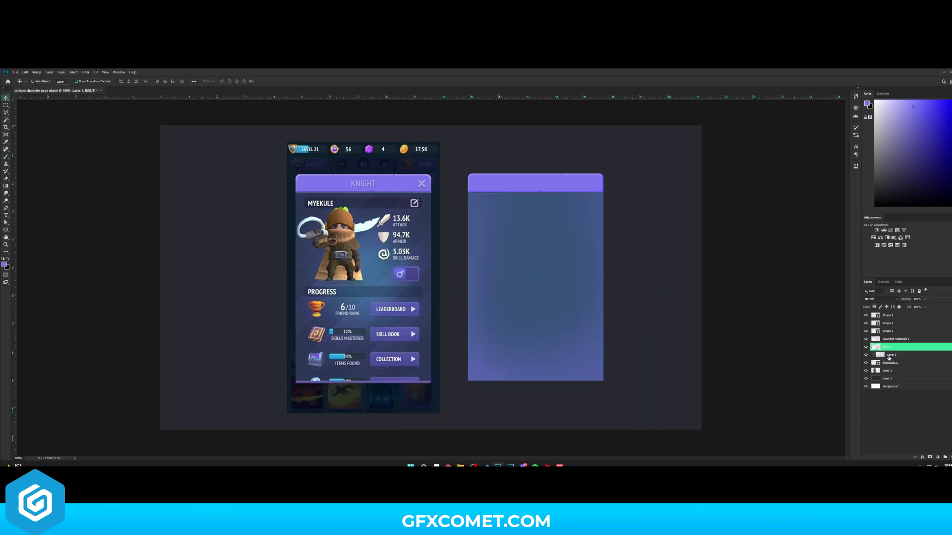
{"action": "left_click", "coordinate": [908, 350], "text": "alt"}
{"action": "key", "text": "b"}
{"action": "key", "text": "d"}
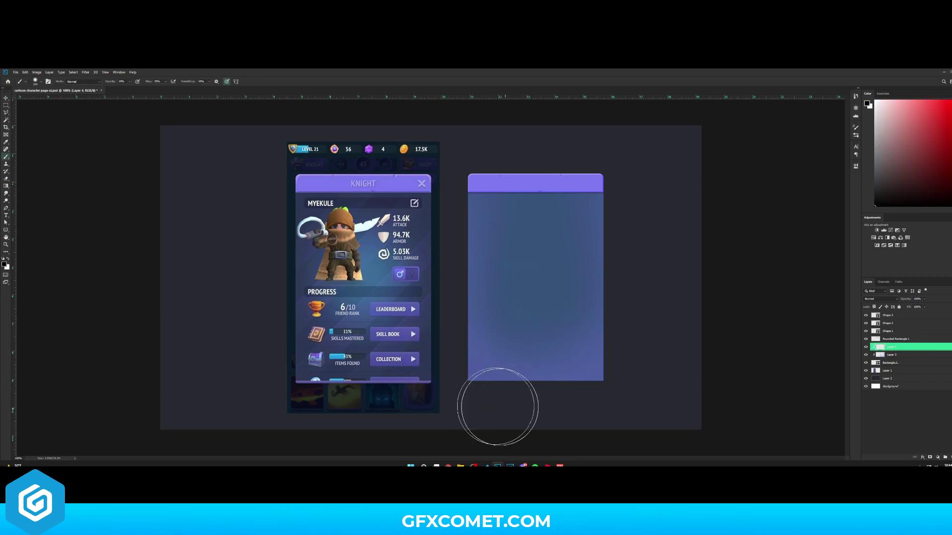
Paint soft black shading around the body panel's edges and corners, leaving the center lighter, with adjusted brush opacity and size
{"action": "left_click_drag", "start_coordinate": [484, 382], "coordinate": [627, 379]}
{"action": "left_click", "coordinate": [114, 81]}
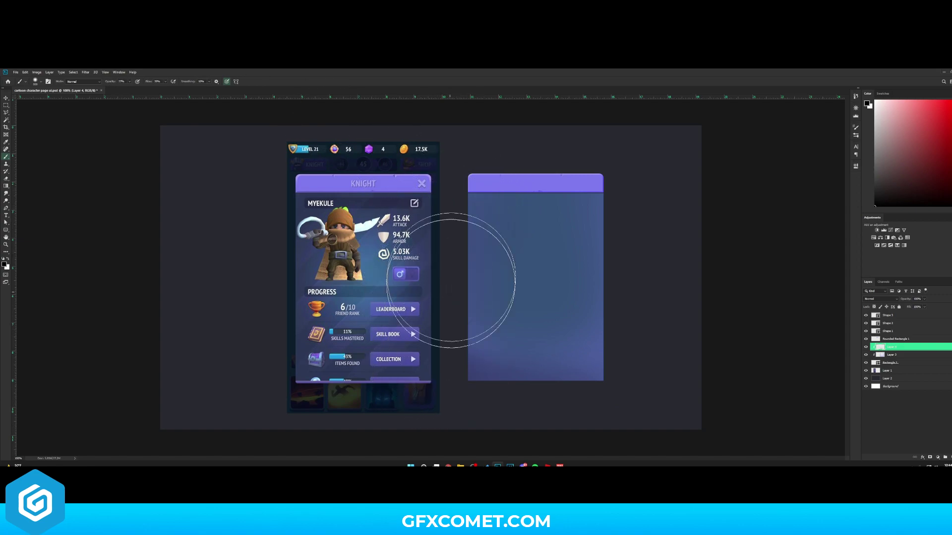
{"action": "mouse_move", "coordinate": [453, 313]}
{"action": "left_mouse_down"}
{"action": "mouse_move", "coordinate": [650, 370]}
{"action": "mouse_move", "coordinate": [630, 347]}
{"action": "mouse_move", "coordinate": [667, 238]}
{"action": "left_mouse_up"}
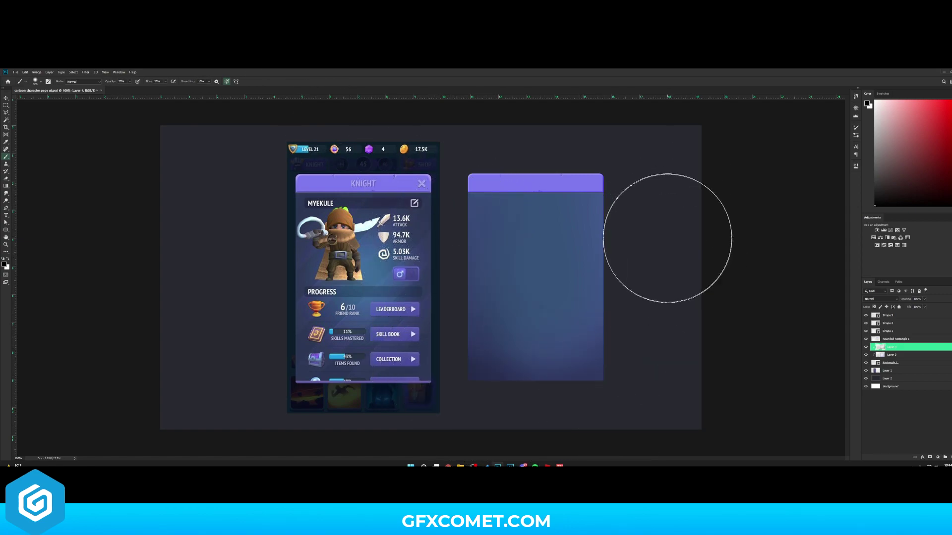
{"action": "key", "text": "["}
{"action": "mouse_move", "coordinate": [648, 333]}
{"action": "left_mouse_down"}
{"action": "mouse_move", "coordinate": [614, 163]}
{"action": "mouse_move", "coordinate": [633, 199]}
{"action": "mouse_move", "coordinate": [529, 145]}
{"action": "mouse_move", "coordinate": [424, 211]}
{"action": "mouse_move", "coordinate": [661, 209]}
{"action": "mouse_move", "coordinate": [470, 198]}
{"action": "mouse_move", "coordinate": [447, 224]}
{"action": "left_mouse_up"}
{"action": "key", "text": "]"}
{"action": "mouse_move", "coordinate": [413, 316]}
{"action": "left_mouse_down"}
{"action": "mouse_move", "coordinate": [429, 314]}
{"action": "mouse_move", "coordinate": [423, 327]}
{"action": "mouse_move", "coordinate": [475, 378]}
{"action": "mouse_move", "coordinate": [665, 367]}
{"action": "mouse_move", "coordinate": [622, 334]}
{"action": "mouse_move", "coordinate": [627, 344]}
{"action": "mouse_move", "coordinate": [665, 189]}
{"action": "left_mouse_up"}
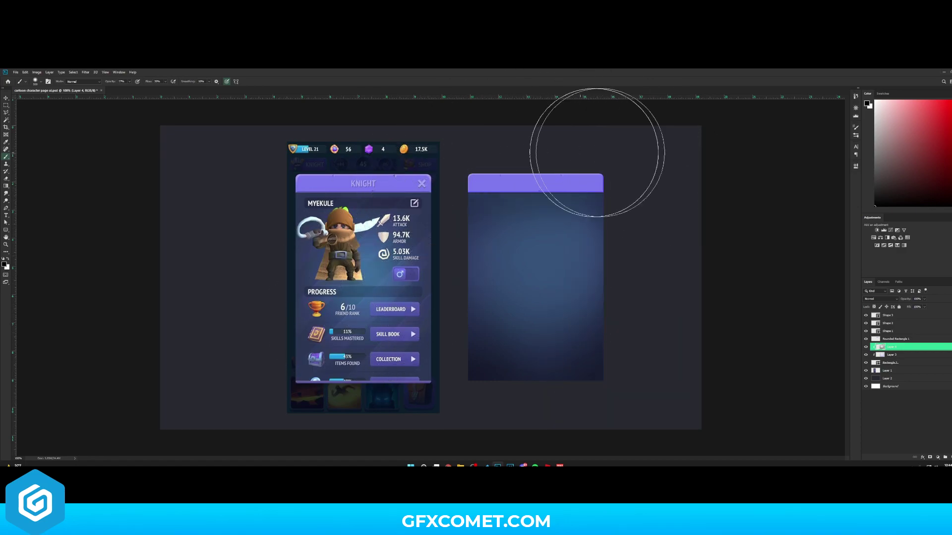
{"action": "mouse_move", "coordinate": [679, 387]}
{"action": "left_mouse_down"}
{"action": "mouse_move", "coordinate": [580, 420]}
{"action": "mouse_move", "coordinate": [633, 329]}
{"action": "left_mouse_up"}
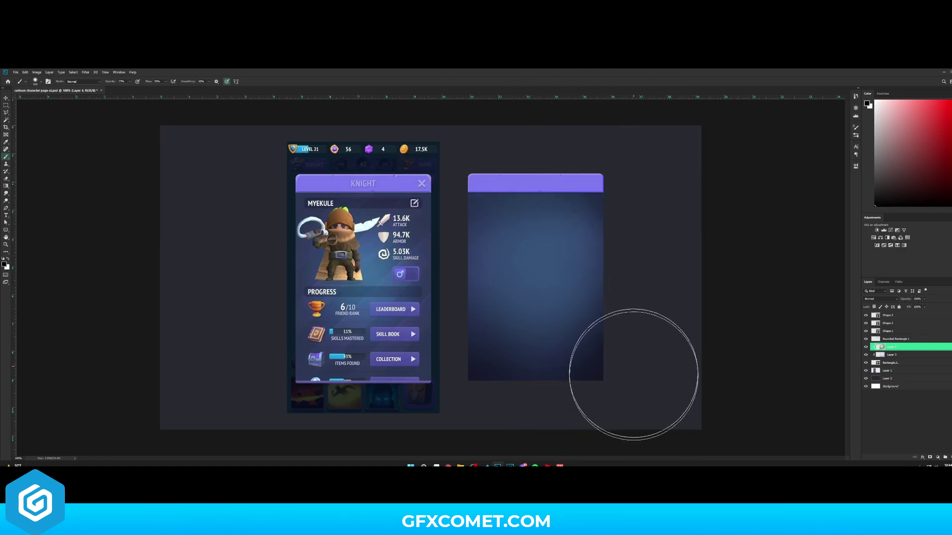
{"action": "mouse_move", "coordinate": [644, 395]}
{"action": "left_mouse_down"}
{"action": "mouse_move", "coordinate": [550, 380]}
{"action": "mouse_move", "coordinate": [370, 379]}
{"action": "left_mouse_up"}
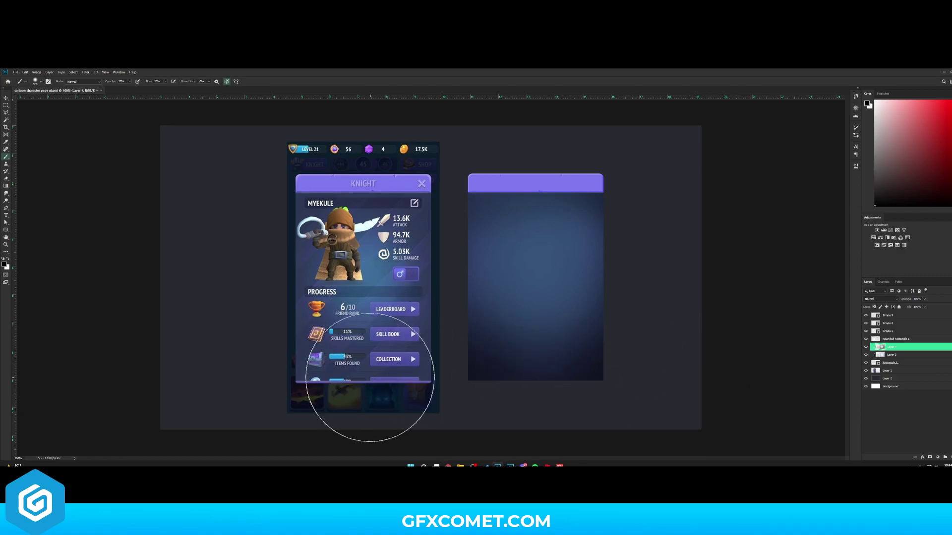
{"action": "mouse_move", "coordinate": [426, 358]}
{"action": "left_mouse_down"}
{"action": "mouse_move", "coordinate": [423, 289]}
{"action": "mouse_move", "coordinate": [709, 261]}
{"action": "mouse_move", "coordinate": [684, 239]}
{"action": "mouse_move", "coordinate": [310, 340]}
{"action": "left_mouse_up"}
Set the black shading layer's blend mode to Soft Light
{"action": "key", "text": "v"}
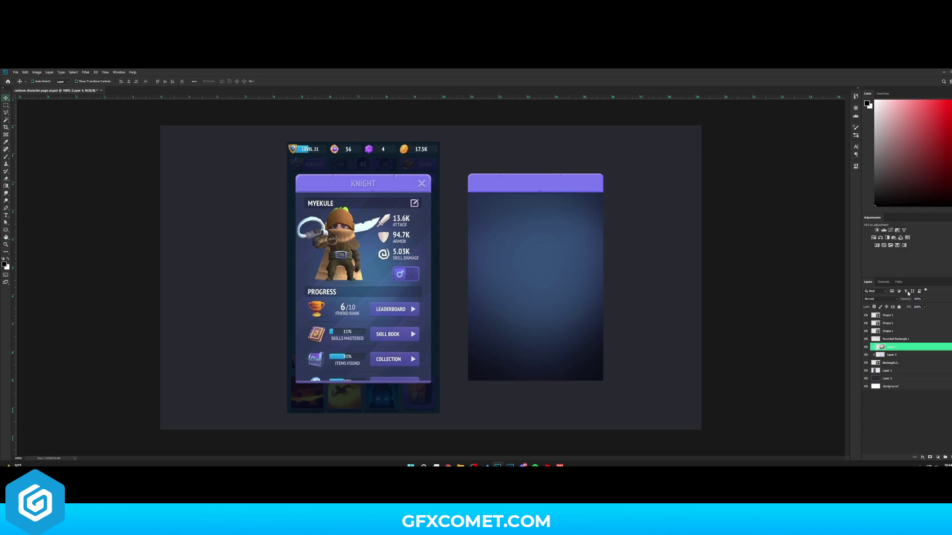
{"action": "left_click", "coordinate": [880, 298]}
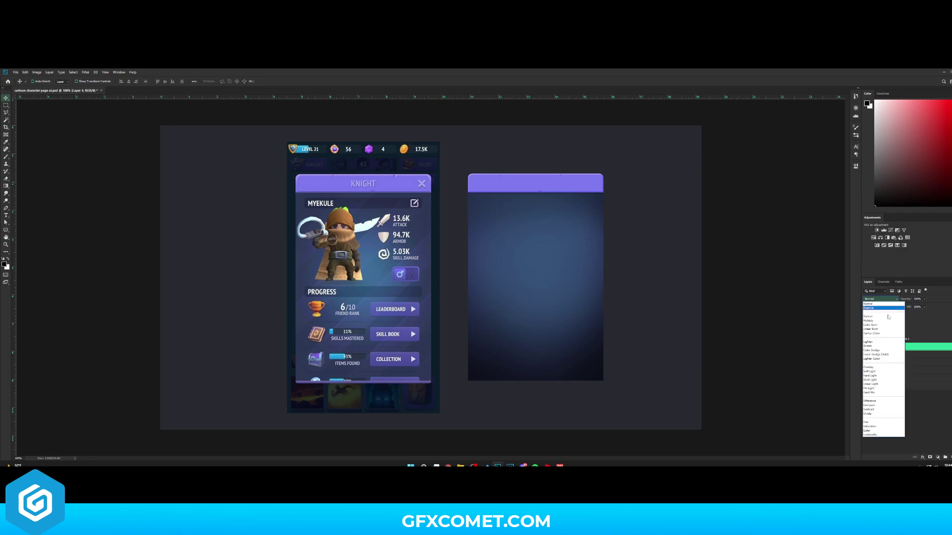
{"action": "left_click", "coordinate": [873, 372]}
{"action": "left_click_drag", "start_coordinate": [840, 306], "coordinate": [851, 306]}
{"action": "left_click", "coordinate": [898, 355]}
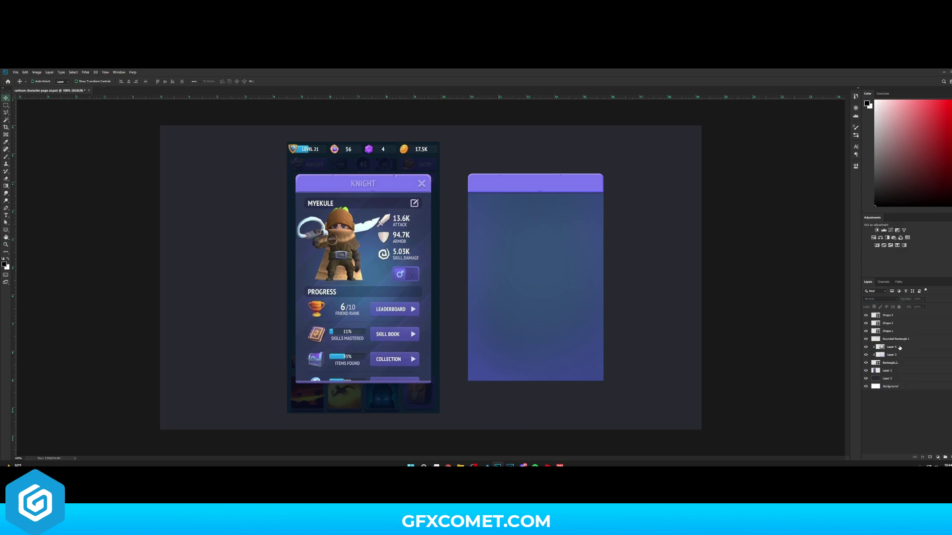
Duplicate the shading layer, clip the copy to the panel, set its blend mode to Normal and lower its opacity
{"action": "left_click", "coordinate": [899, 347]}
{"action": "key", "text": "ctrl+j"}
{"action": "left_click", "coordinate": [901, 351], "text": "alt"}
{"action": "left_click", "coordinate": [886, 300]}
{"action": "left_click", "coordinate": [886, 302]}
{"action": "left_click", "coordinate": [886, 303]}
{"action": "left_click", "coordinate": [890, 299]}
{"action": "left_click_drag", "start_coordinate": [905, 299], "coordinate": [810, 300]}
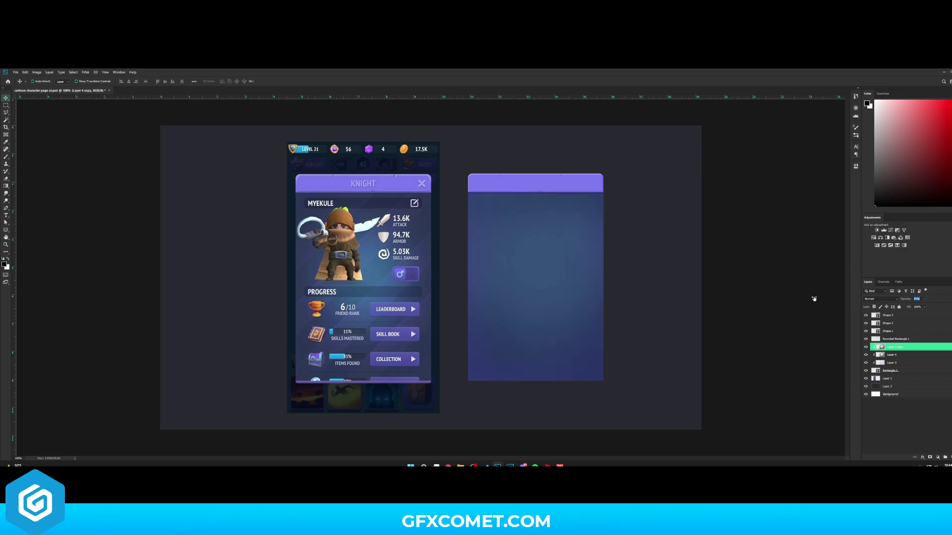
{"action": "left_click_drag", "start_coordinate": [815, 298], "coordinate": [814, 298]}
Add a new clipped layer and paint a large soft white glow in the center of the body panel
{"action": "left_click", "coordinate": [950, 461]}
{"action": "key", "text": "b"}
{"action": "key", "text": "x"}
{"action": "key", "text": "bracketright"}
{"action": "key", "text": "bracketleft"}
{"action": "key", "text": "bracketleft"}
{"action": "left_click", "coordinate": [532, 273]}
{"action": "key", "text": "bracketright"}
{"action": "left_click", "coordinate": [533, 272]}
{"action": "key", "text": "v"}
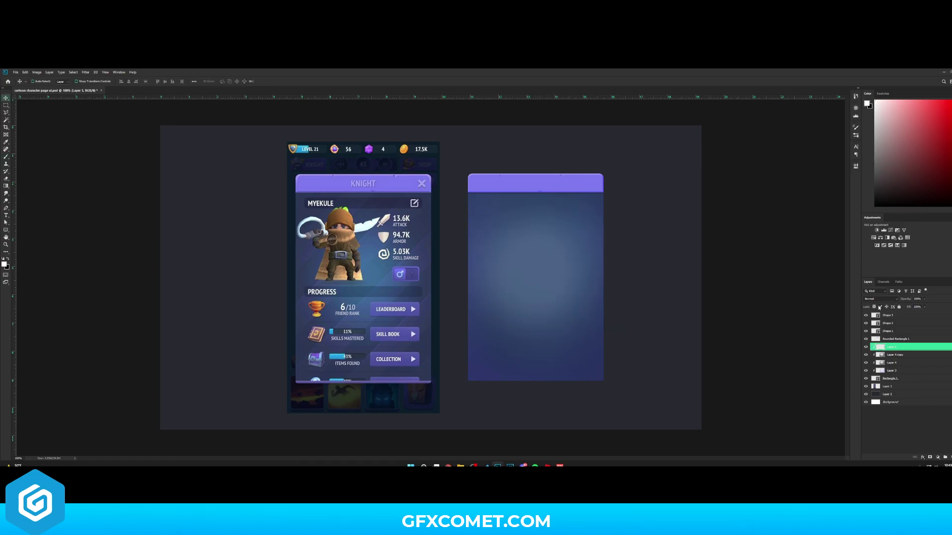
Set the white glow layer's blend mode to Overlay and slightly reduce its opacity
{"action": "left_click", "coordinate": [880, 299]}
{"action": "left_click", "coordinate": [869, 367]}
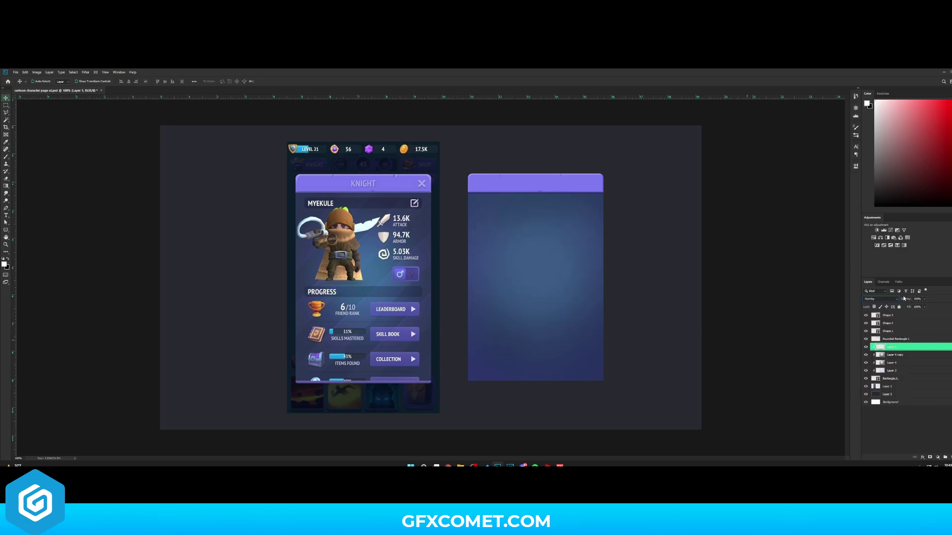
{"action": "left_click_drag", "start_coordinate": [859, 299], "coordinate": [828, 294]}
Create a new layer, activate the Rounded Rectangle tool and place a horizontal guide along the body panel's lower edge
{"action": "key", "text": "ctrl+plus"}
{"action": "key", "text": "space"}
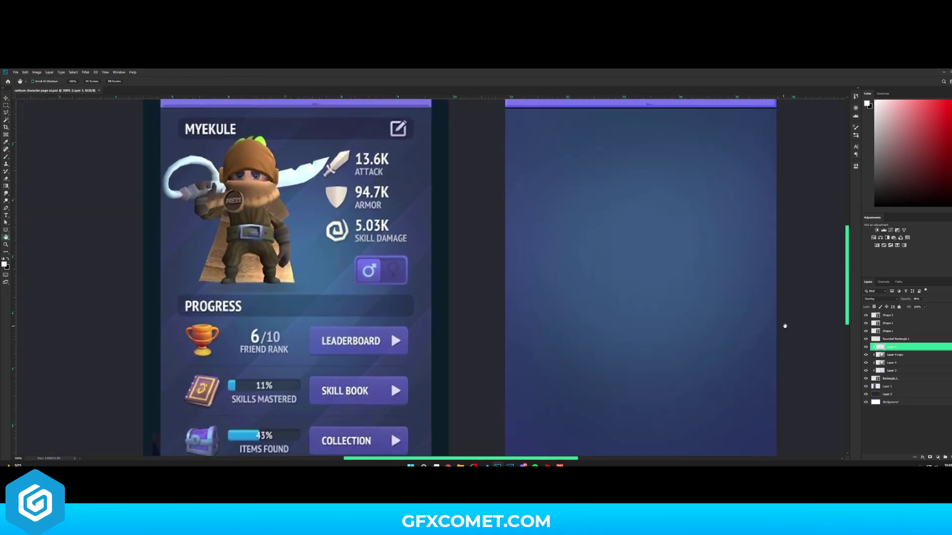
{"action": "left_click_drag", "start_coordinate": [585, 367], "coordinate": [554, 260]}
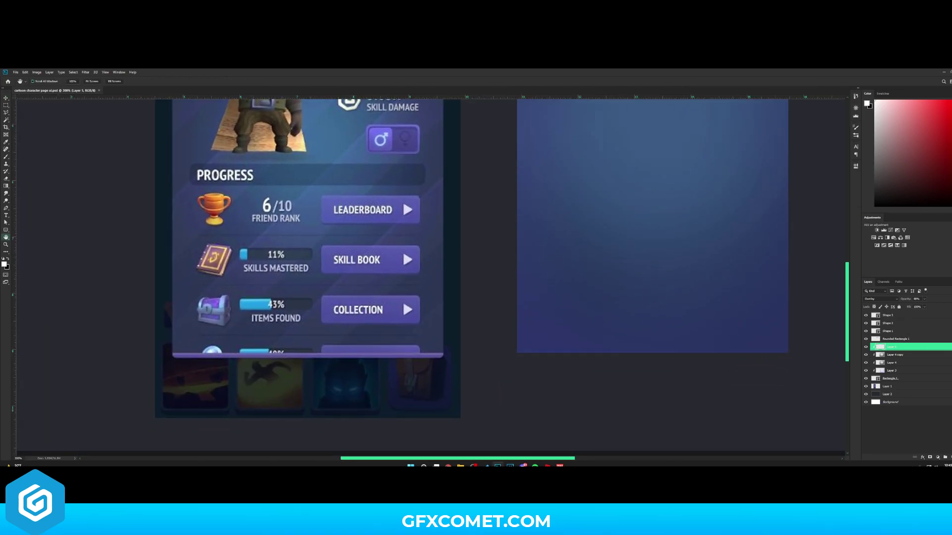
{"action": "key", "text": "ctrl+shift+alt+n"}
{"action": "left_click_drag", "start_coordinate": [414, 101], "coordinate": [446, 357]}
{"action": "left_click_drag", "start_coordinate": [458, 298], "coordinate": [503, 116]}
{"action": "left_click_drag", "start_coordinate": [485, 401], "coordinate": [382, 244]}
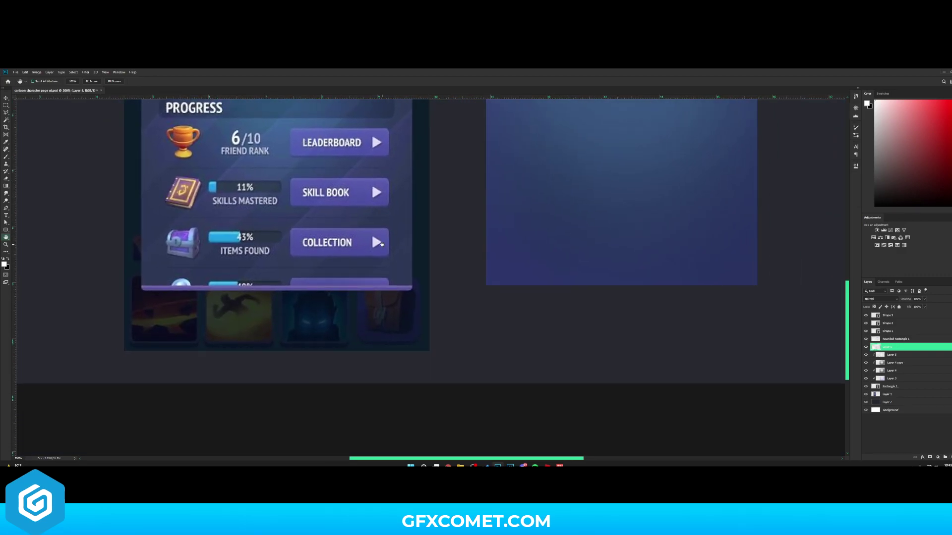
{"action": "left_click_drag", "start_coordinate": [6, 231], "coordinate": [25, 236]}
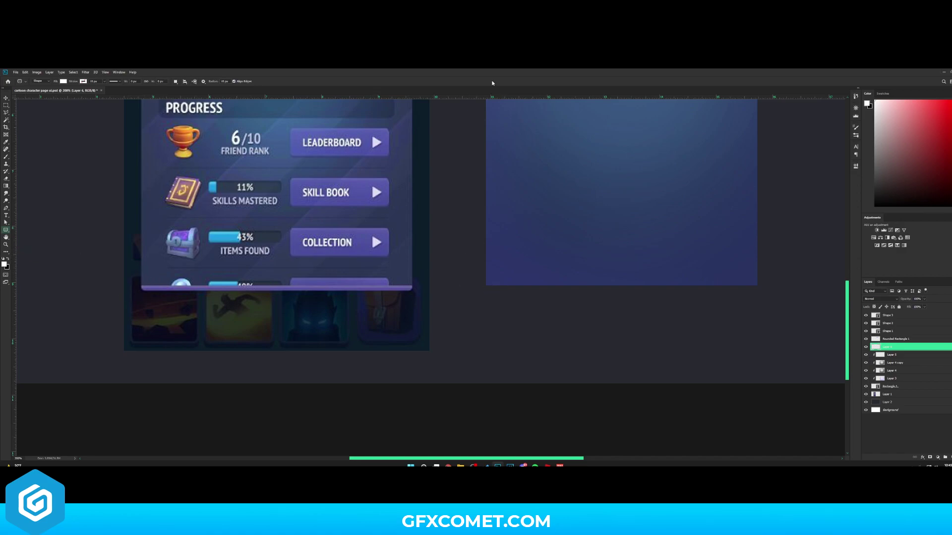
{"action": "left_click_drag", "start_coordinate": [494, 98], "coordinate": [516, 286]}
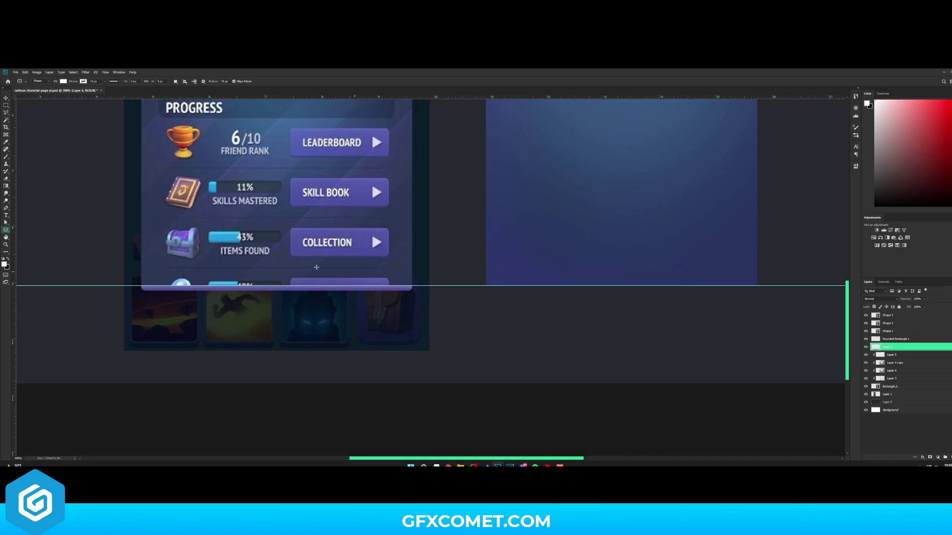
Place vertical guides at the panel's sides and draw a thin panel-wide rounded rectangle across its lower edge
{"action": "left_click_drag", "start_coordinate": [14, 242], "coordinate": [757, 291]}
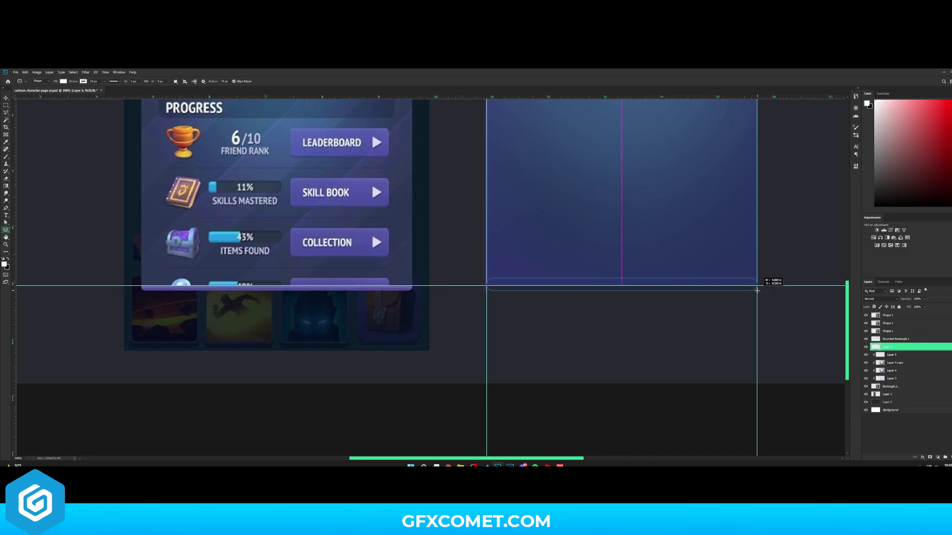
{"action": "left_click_drag", "start_coordinate": [757, 290], "coordinate": [757, 291]}
{"action": "left_click", "coordinate": [839, 164]}
{"action": "key", "text": "v"}
Recolor the white rounded bar below the body panel with the light purple sampled from the recreated header
{"action": "double_click", "coordinate": [874, 347]}
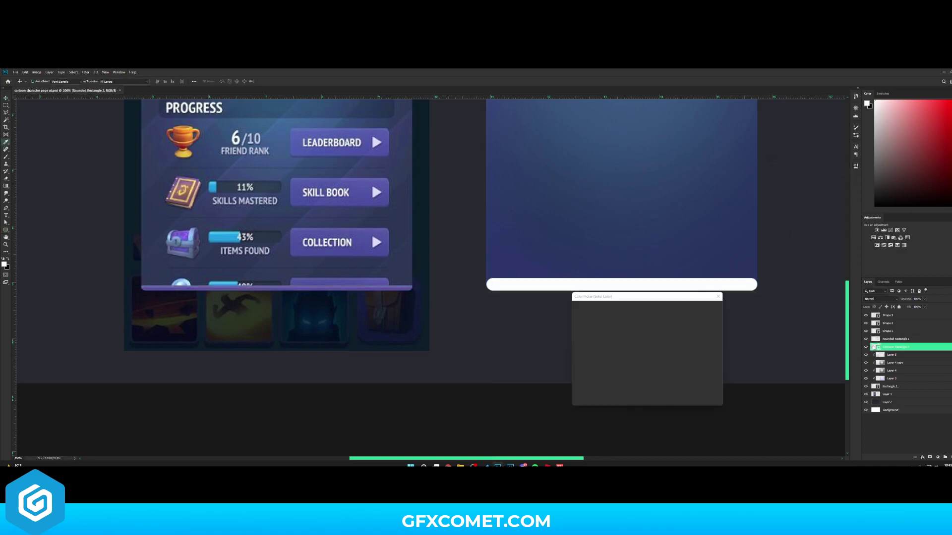
{"action": "left_click", "coordinate": [388, 289]}
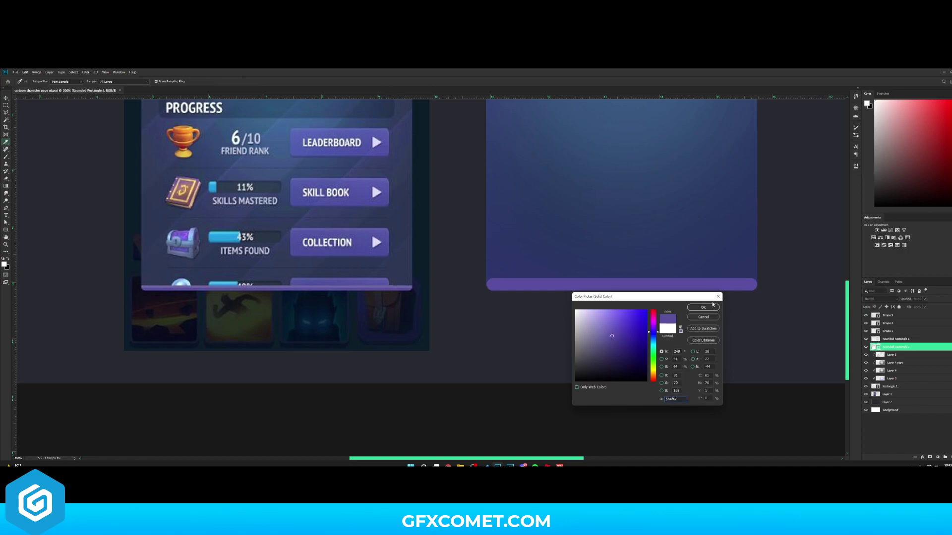
{"action": "left_click_drag", "start_coordinate": [846, 287], "coordinate": [846, 204]}
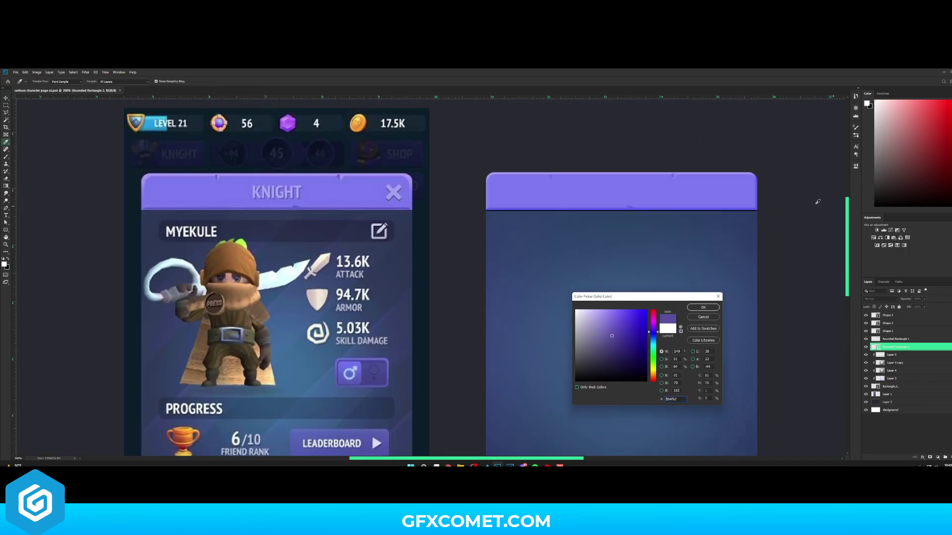
{"action": "left_click", "coordinate": [674, 186]}
{"action": "left_click_drag", "start_coordinate": [848, 253], "coordinate": [839, 320]}
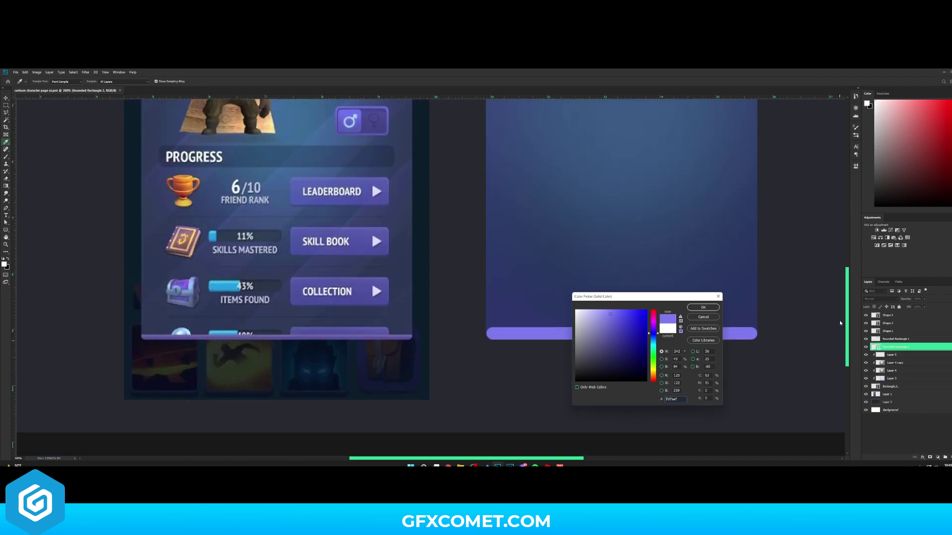
{"action": "left_click", "coordinate": [703, 307]}
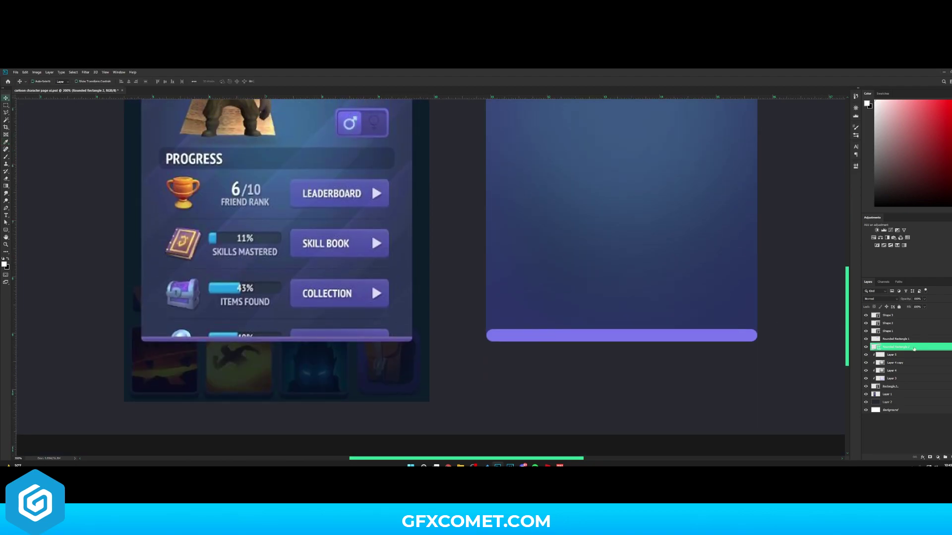
Rasterize the purple bar and delete its upper portion with a rectangular selection, leaving a thin strip along the panel's lower edge
{"action": "right_click", "coordinate": [914, 349]}
{"action": "left_click", "coordinate": [813, 193]}
{"action": "left_click", "coordinate": [6, 105]}
{"action": "left_click_drag", "start_coordinate": [469, 317], "coordinate": [779, 337]}
{"action": "key", "text": "Delete"}
{"action": "key", "text": "ctrl+d"}
{"action": "key", "text": "v"}
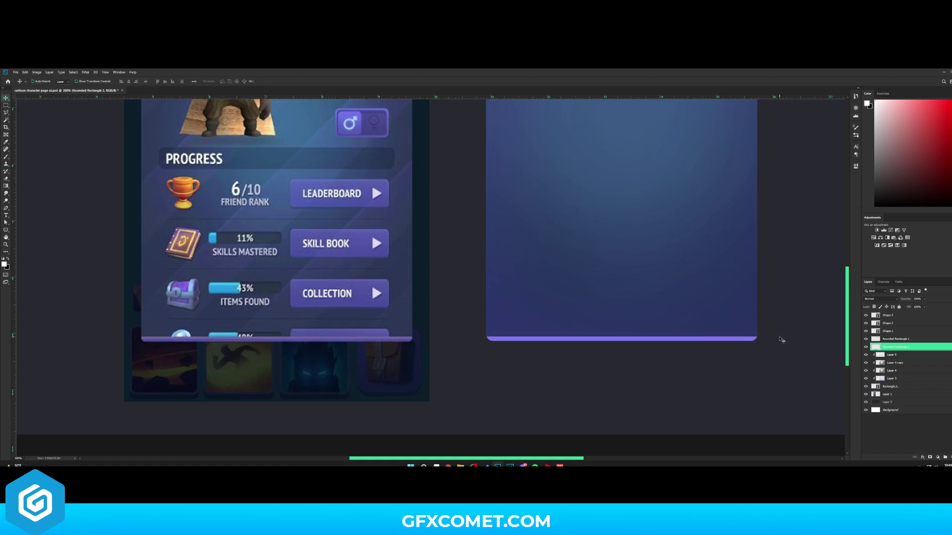
Add a white Inner Shadow to the purple bottom strip with a 90° angle, a small distance and reduced opacity
{"action": "double_click", "coordinate": [925, 347]}
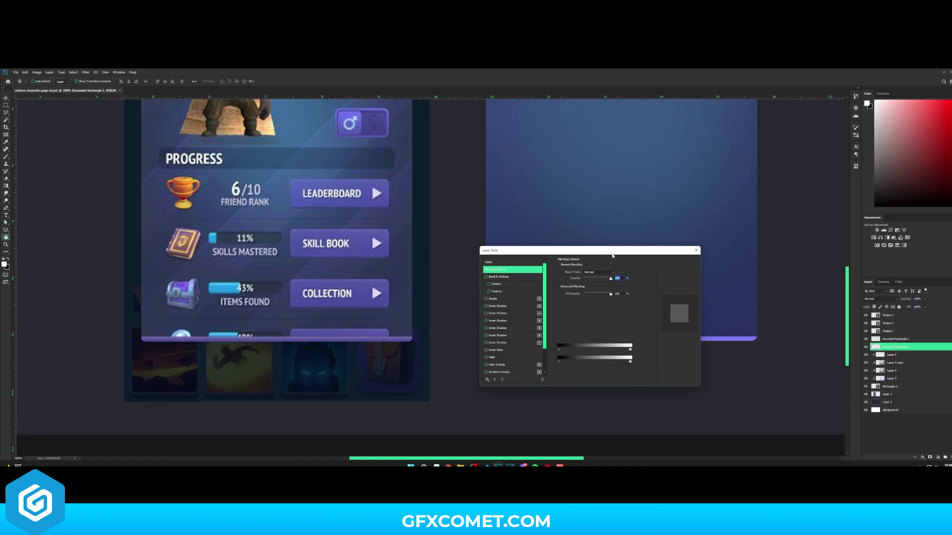
{"action": "left_click", "coordinate": [745, 320]}
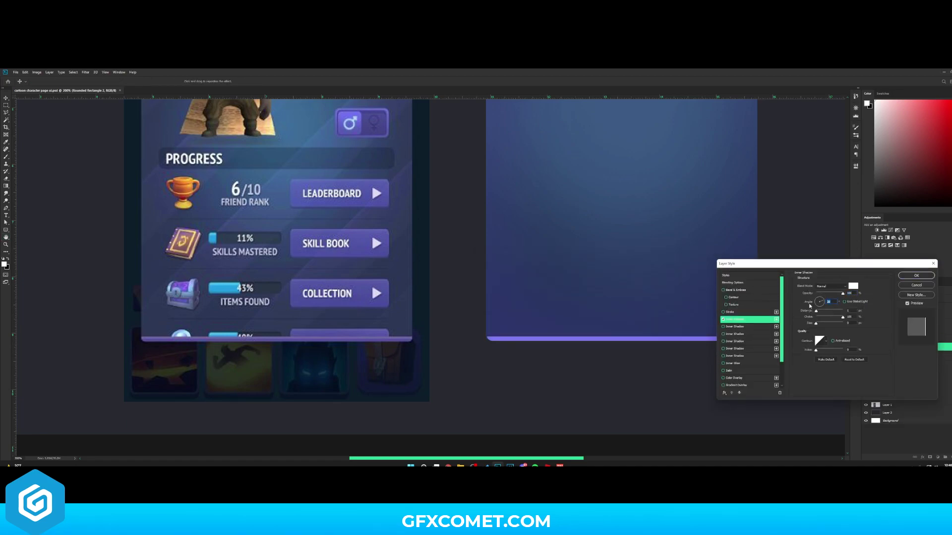
{"action": "type", "text": "90"}
{"action": "left_click_drag", "start_coordinate": [821, 313], "coordinate": [823, 294]}
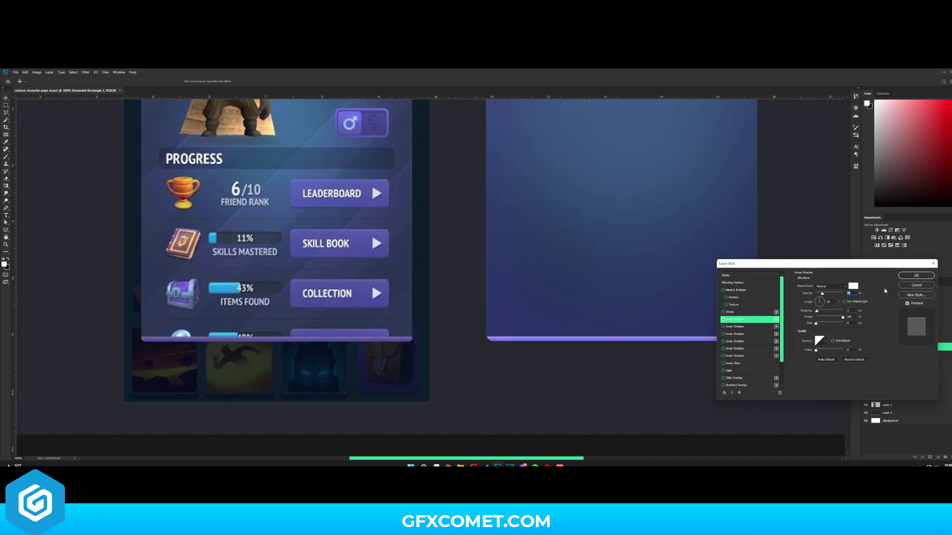
{"action": "left_click", "coordinate": [916, 276]}
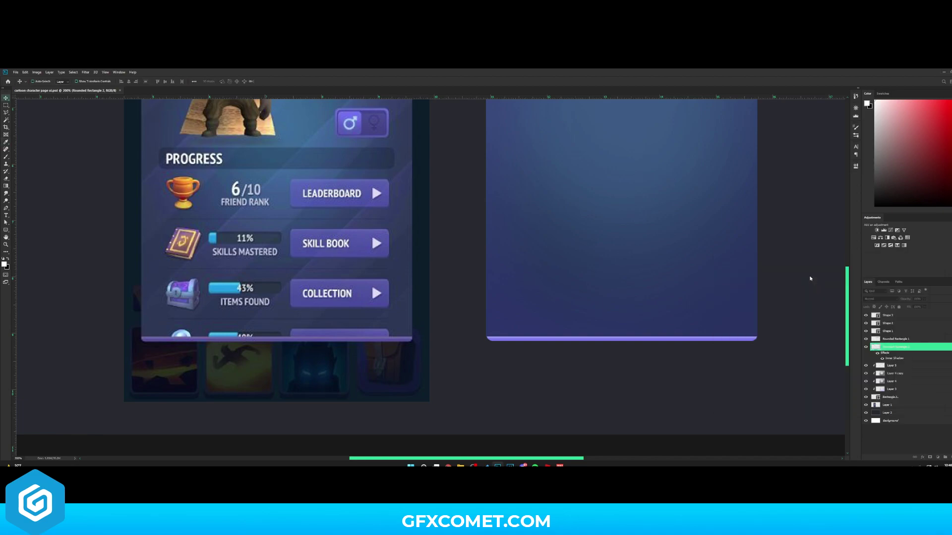
Select the topmost shape layer and create a new layer above it
{"action": "key", "text": "ctrl+minus"}
{"action": "key", "text": "ctrl+minus"}
{"action": "key", "text": "ctrl+plus"}
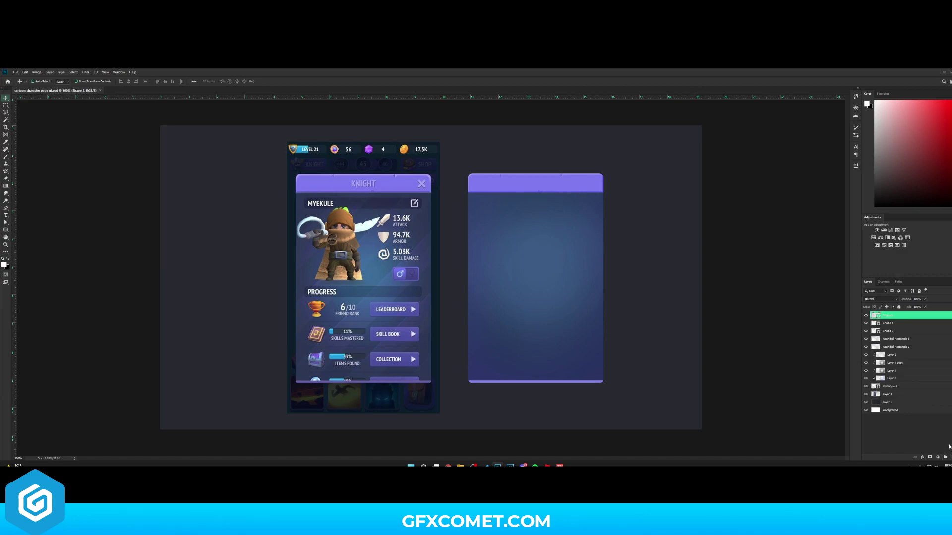
{"action": "key", "text": "ctrl+shift+alt+n"}
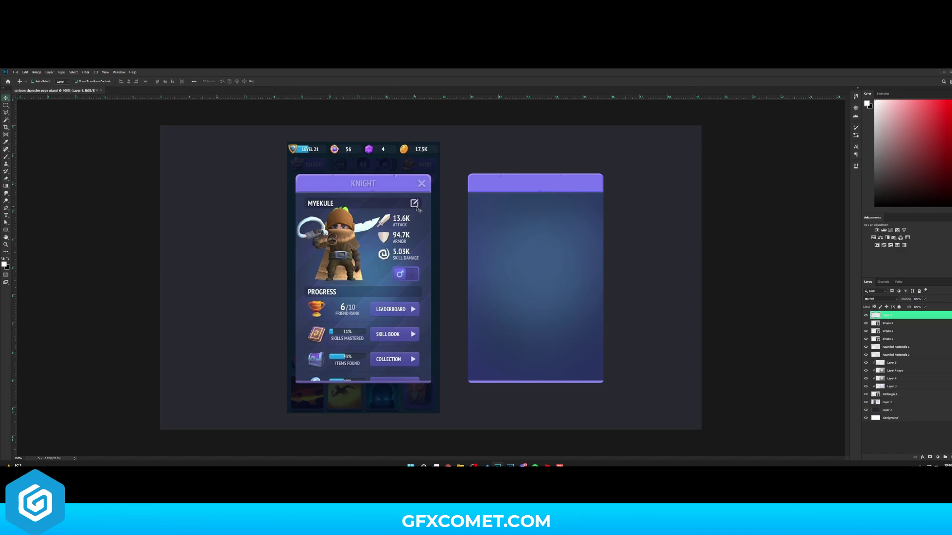
Draw a thin bar near the top of the recreated body panel, filled with the dark color sampled from the reference's name bar
{"action": "left_click", "coordinate": [6, 142]}
{"action": "left_click", "coordinate": [383, 201]}
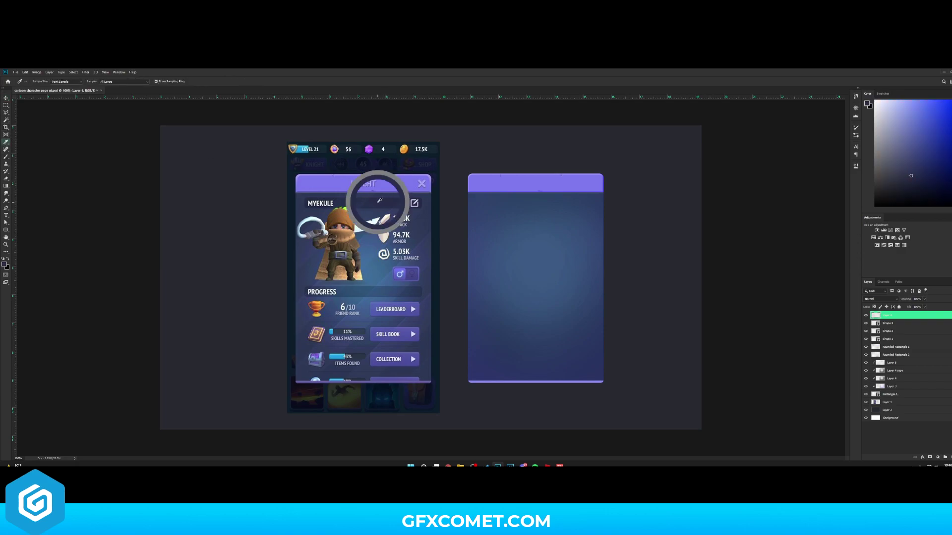
{"action": "left_click", "coordinate": [6, 230]}
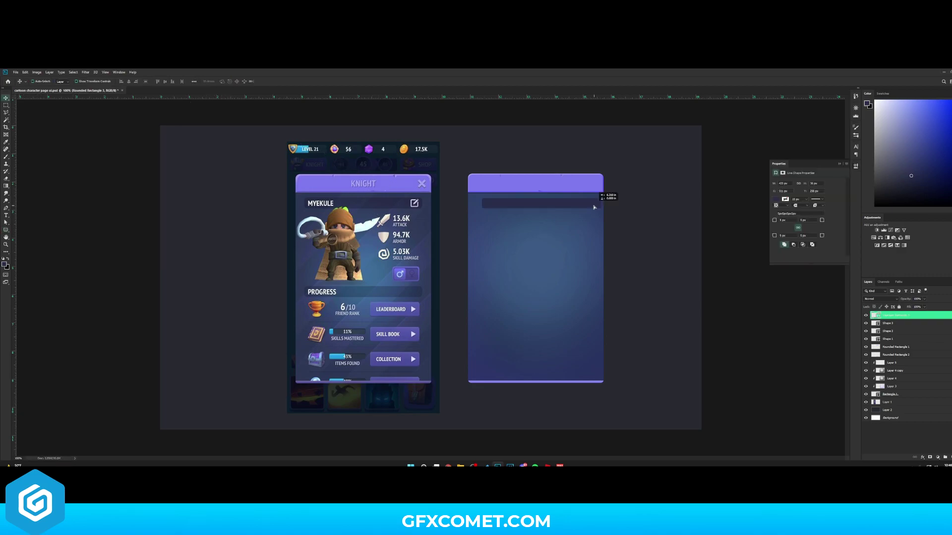
{"action": "left_click_drag", "start_coordinate": [595, 208], "coordinate": [591, 208]}
{"action": "left_click", "coordinate": [840, 165]}
Add the white text GFXCOMET and align it near the start of the dark name bar
{"action": "key", "text": "t"}
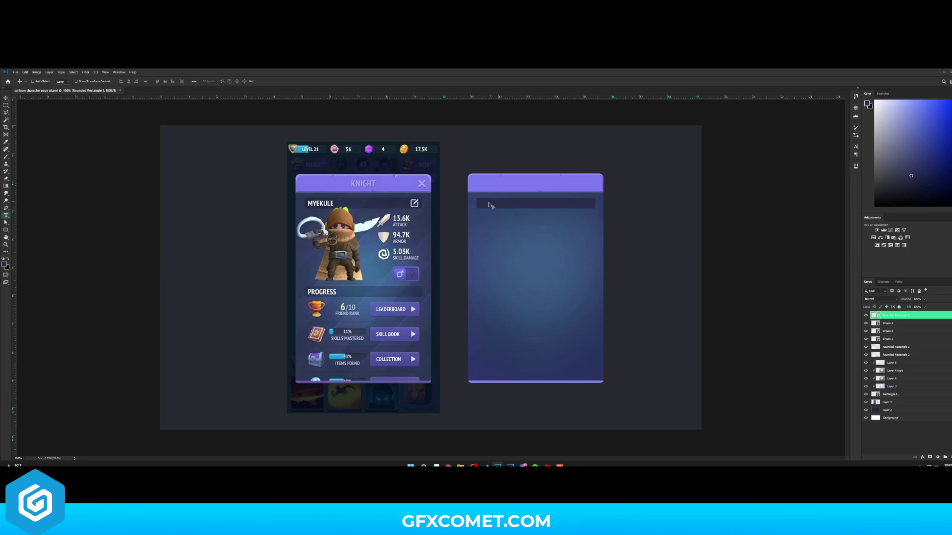
{"action": "left_click", "coordinate": [482, 206]}
{"action": "type", "text": "GFXC"}
{"action": "left_click", "coordinate": [6, 97]}
{"action": "left_click_drag", "start_coordinate": [505, 173], "coordinate": [501, 172]}
{"action": "key", "text": "Up"}
{"action": "key", "text": "Left"}
{"action": "key", "text": "Left"}
{"action": "key", "text": "Left"}
{"action": "key", "text": "Down"}
{"action": "key", "text": "Up"}
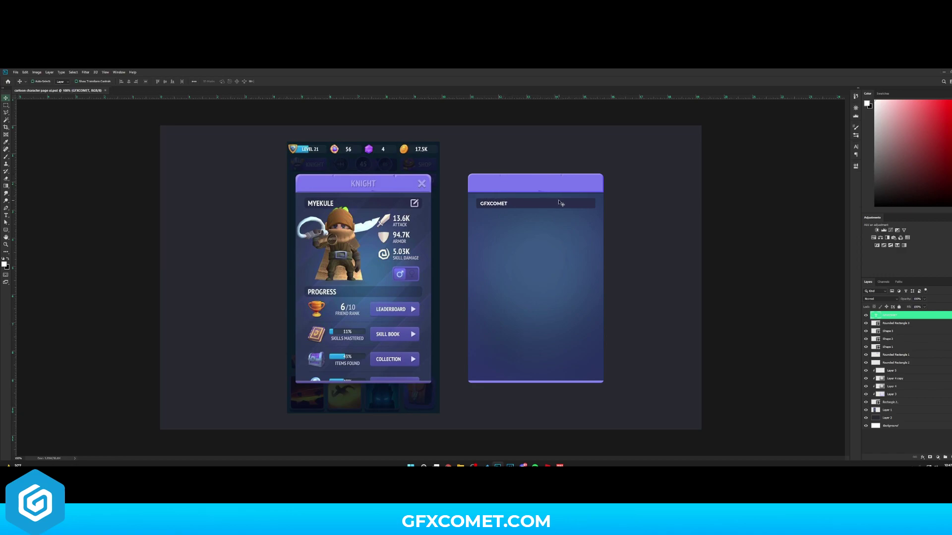
Recolor the bar behind GFXCOMET with the dark blue sampled from the reference's name bar
{"action": "left_click", "coordinate": [555, 207], "text": "ctrl"}
{"action": "key", "text": "ctrl+s"}
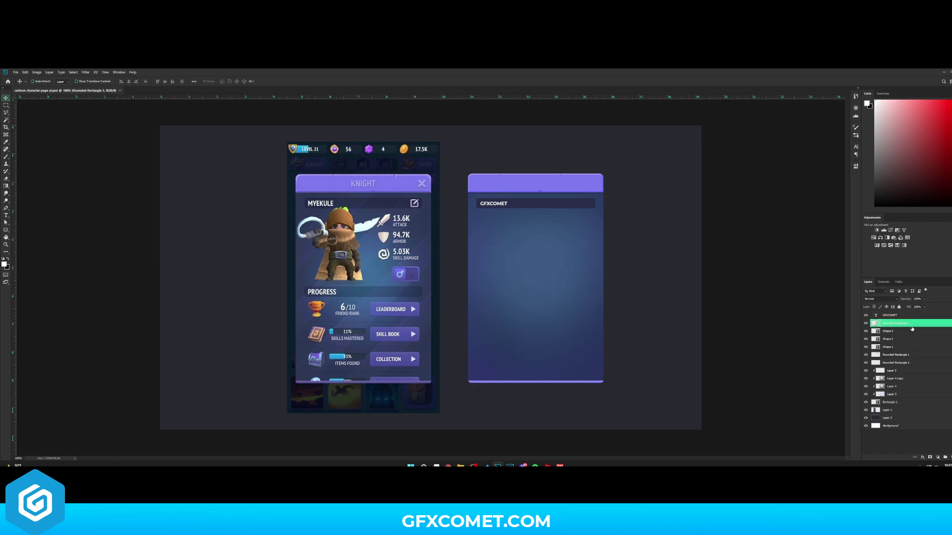
{"action": "double_click", "coordinate": [876, 323]}
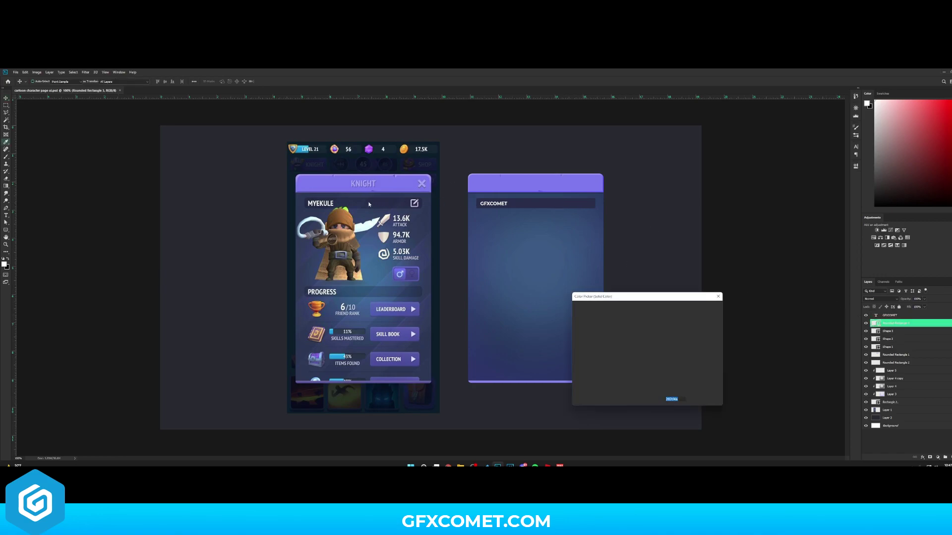
{"action": "left_click", "coordinate": [350, 198]}
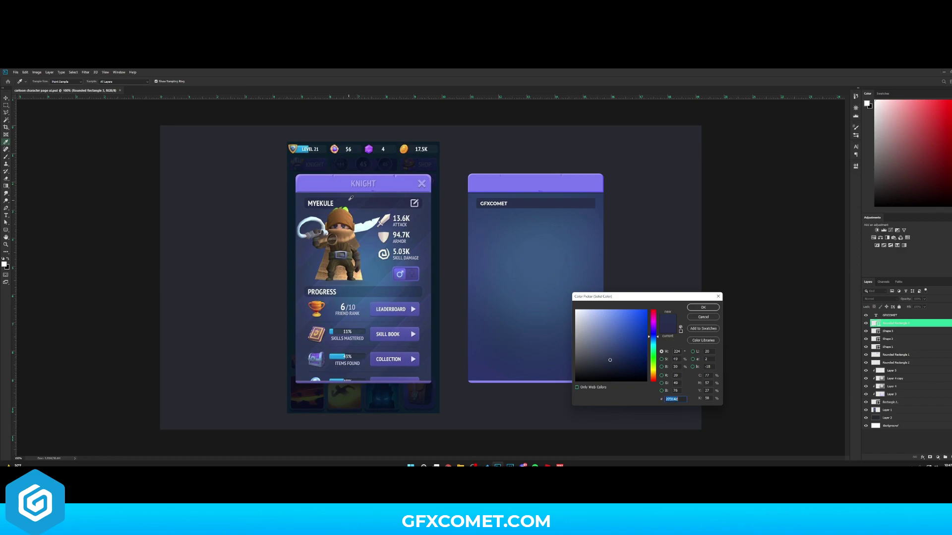
{"action": "left_click_drag", "start_coordinate": [350, 201], "coordinate": [342, 200]}
{"action": "left_click", "coordinate": [335, 198]}
{"action": "left_click", "coordinate": [702, 307]}
{"action": "key", "text": "Return"}
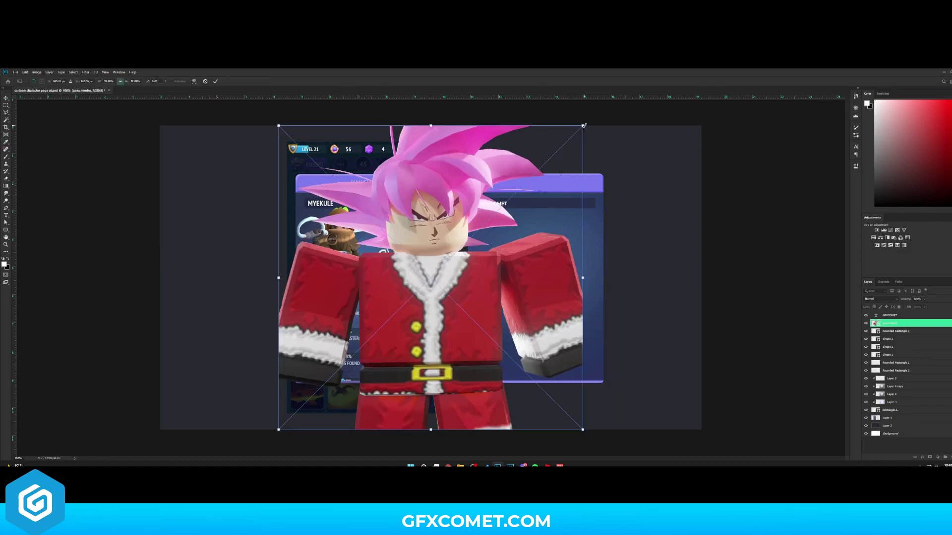
Scale down the placed pink-haired character render and position it in the body panel below the GFXCOMET bar
{"action": "left_click_drag", "start_coordinate": [584, 125], "coordinate": [538, 226]}
{"action": "key", "text": "Return"}
{"action": "key", "text": "ctrl+t"}
{"action": "key", "text": "Return"}
{"action": "key", "text": "Right"}
{"action": "key", "text": "Down"}
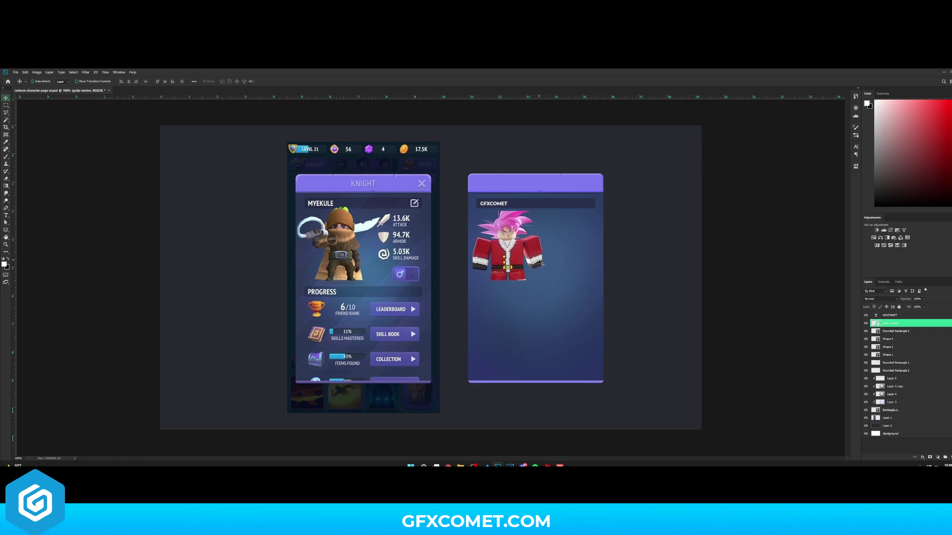
{"action": "key", "text": "ctrl+t"}
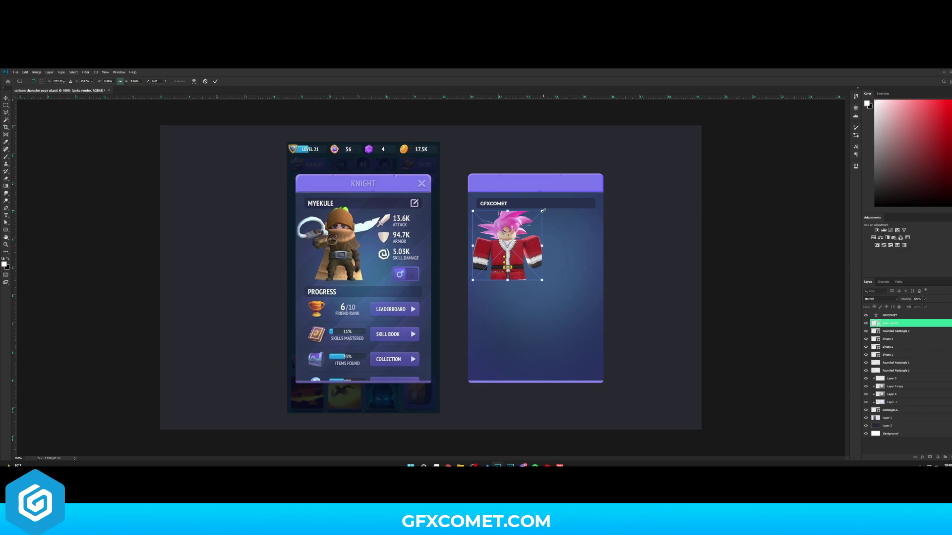
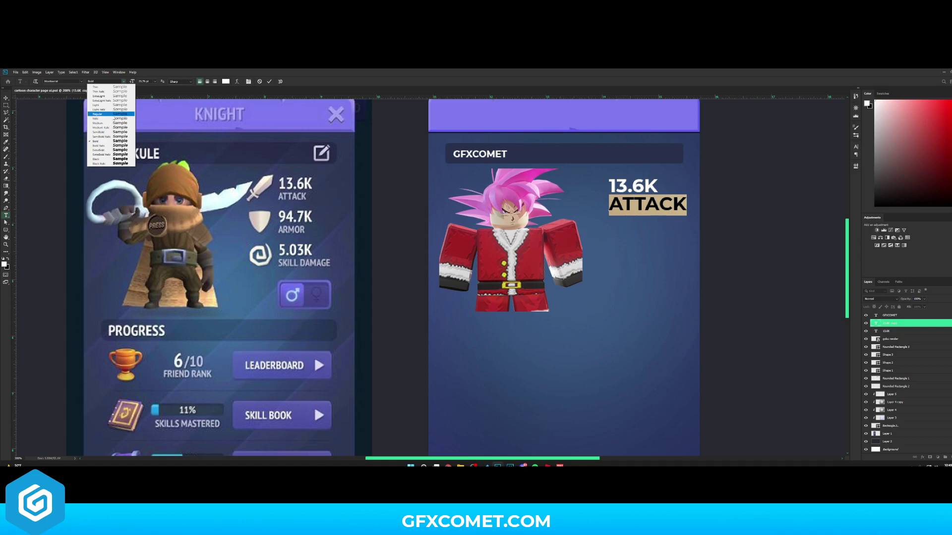
Shrink the ATTACK label and align it directly beneath the 13.6K value
{"action": "left_click", "coordinate": [6, 98]}
{"action": "key", "text": "ctrl+t"}
{"action": "left_click_drag", "start_coordinate": [682, 195], "coordinate": [642, 202]}
{"action": "key", "text": "Return"}
{"action": "key", "text": "Up"}
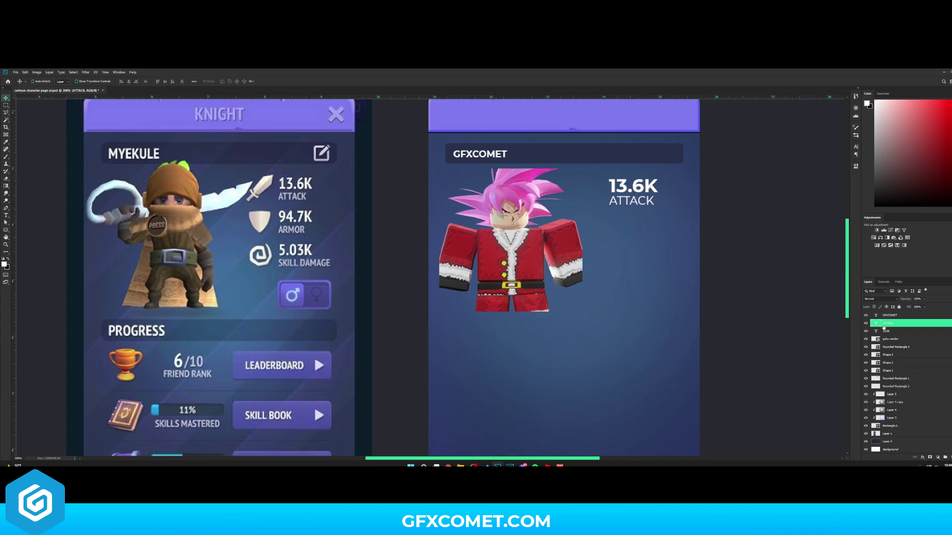
Group the 13.6K and ATTACK texts and place a duplicate of the group below the original
{"action": "left_click", "coordinate": [894, 333], "text": "shift"}
{"action": "key", "text": "ctrl+g"}
{"action": "left_click_drag", "start_coordinate": [647, 185], "coordinate": [646, 226]}
Change the duplicated stat's value to 94.7K and its label to ARMOR
{"action": "double_click", "coordinate": [634, 226]}
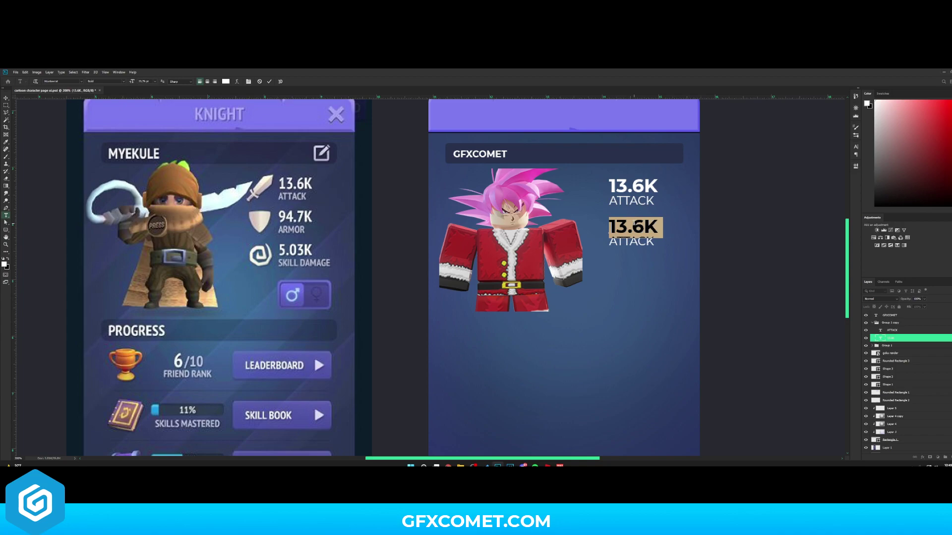
{"action": "type", "text": "94"}
{"action": "key", "text": "BackSpace"}
{"action": "key", "text": "BackSpace"}
{"action": "type", "text": "94.7K"}
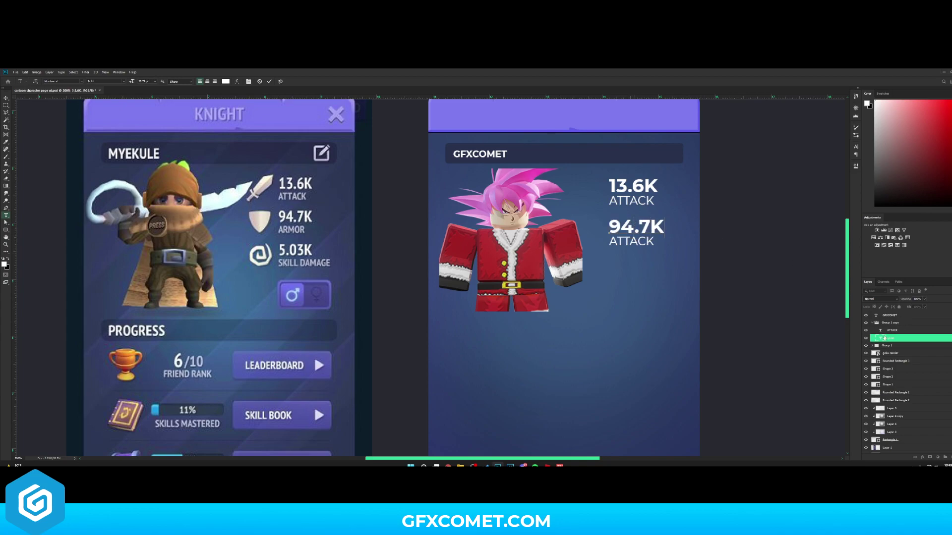
{"action": "double_click", "coordinate": [880, 330]}
{"action": "type", "text": "ARMOR"}
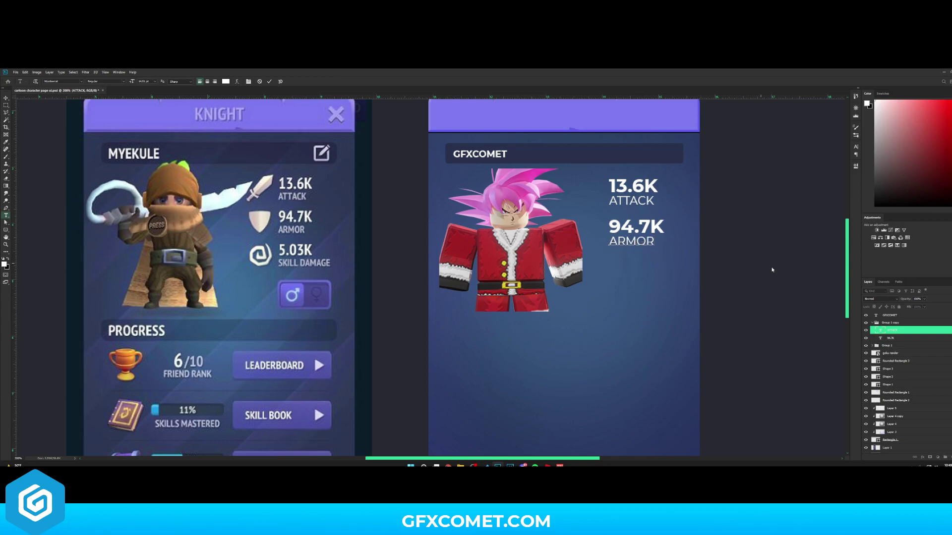
{"action": "left_click", "coordinate": [871, 323]}
{"action": "key", "text": "v"}
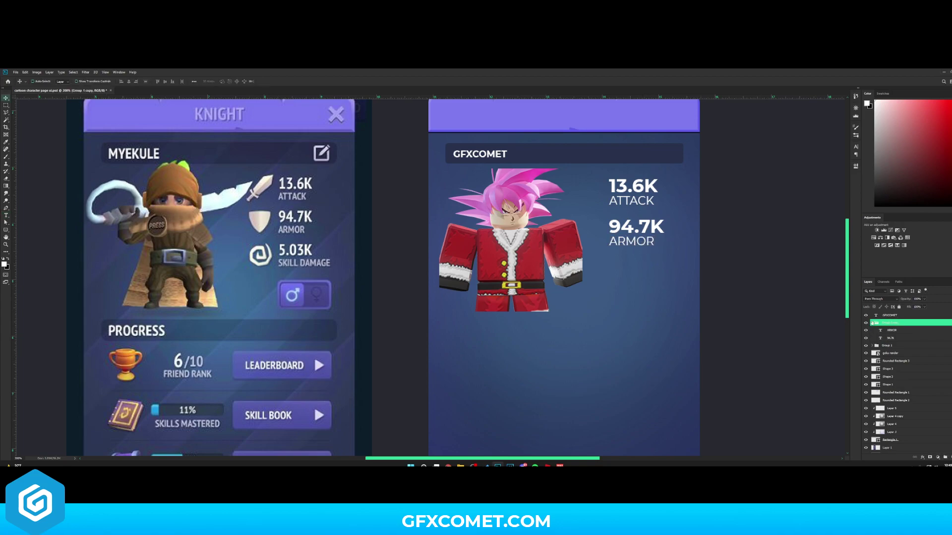
Duplicate the ARMOR stat group below itself and change its texts to 5.03K and MAGIC
{"action": "left_click", "coordinate": [872, 323]}
{"action": "left_click_drag", "start_coordinate": [644, 229], "coordinate": [635, 271]}
{"action": "double_click", "coordinate": [635, 271]}
{"action": "type", "text": "5.03K"}
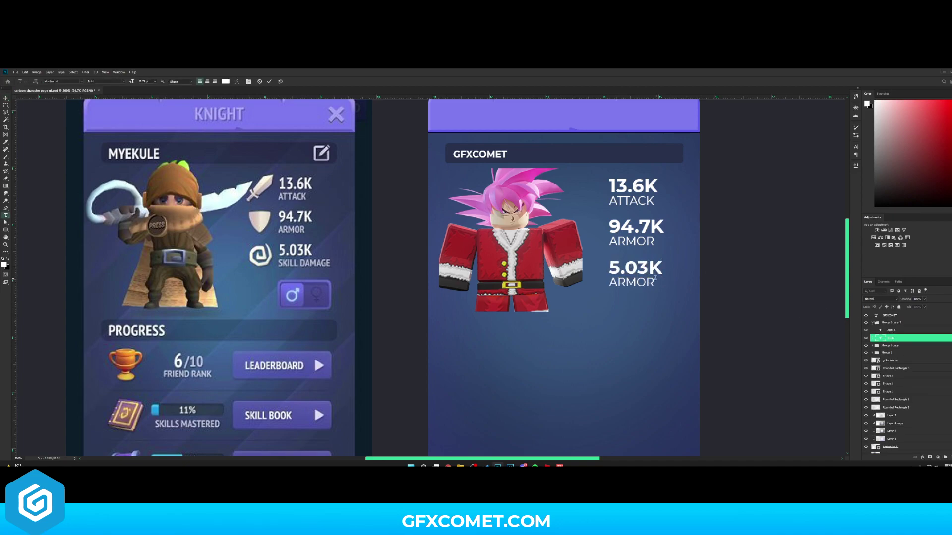
{"action": "double_click", "coordinate": [643, 281]}
{"action": "type", "text": "MAGIC"}
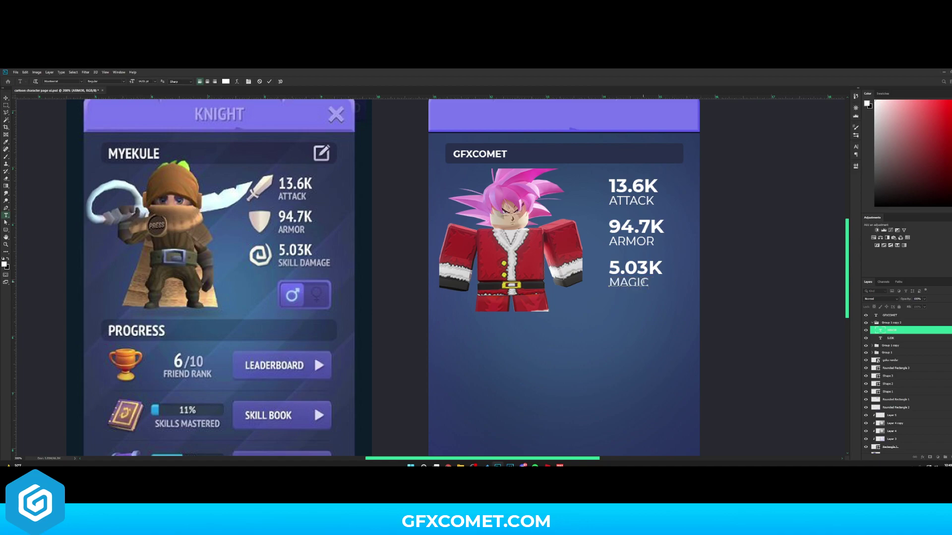
{"action": "key", "text": "ctrl+Return"}
{"action": "key", "text": "v"}
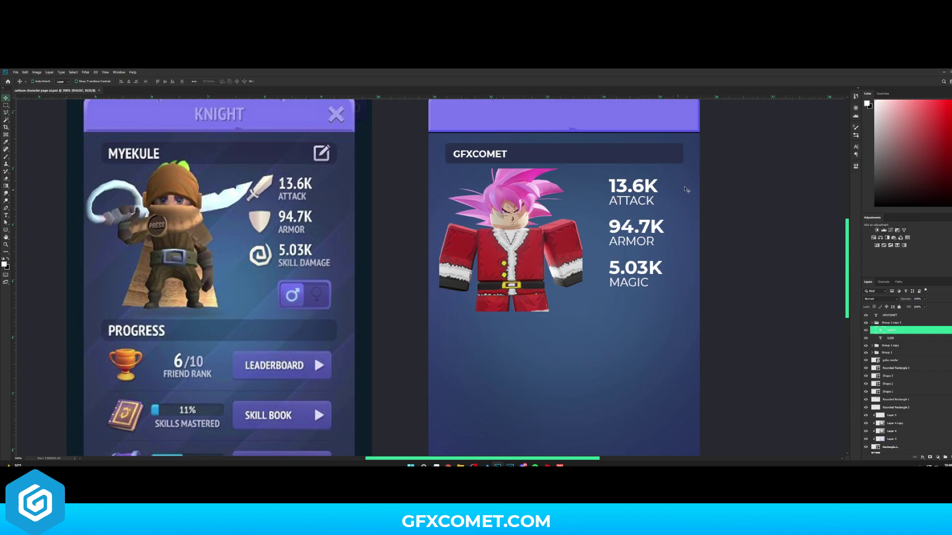
Group the GFXCOMET text with its bar and place a duplicate of the group below the character
{"action": "left_click", "coordinate": [650, 159], "text": "ctrl"}
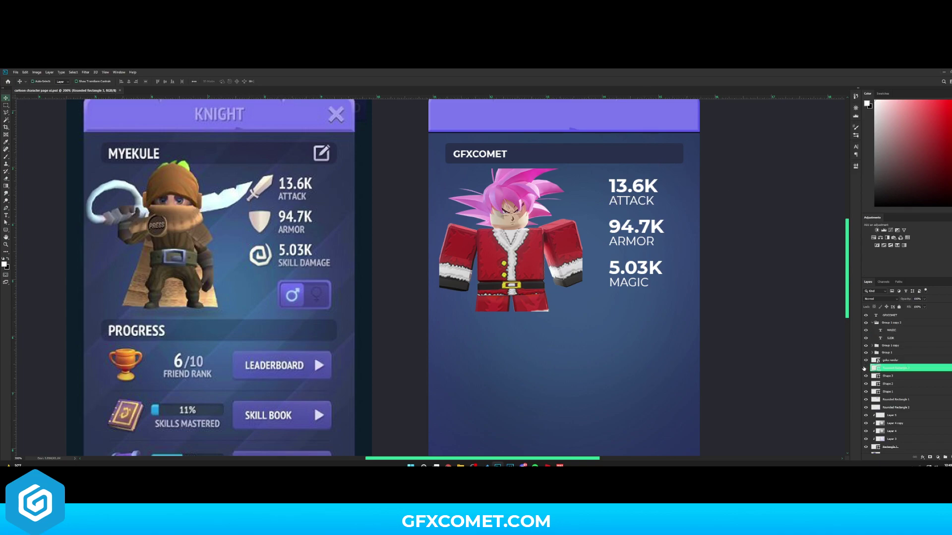
{"action": "left_click", "coordinate": [896, 317], "text": "ctrl"}
{"action": "key", "text": "ctrl+g"}
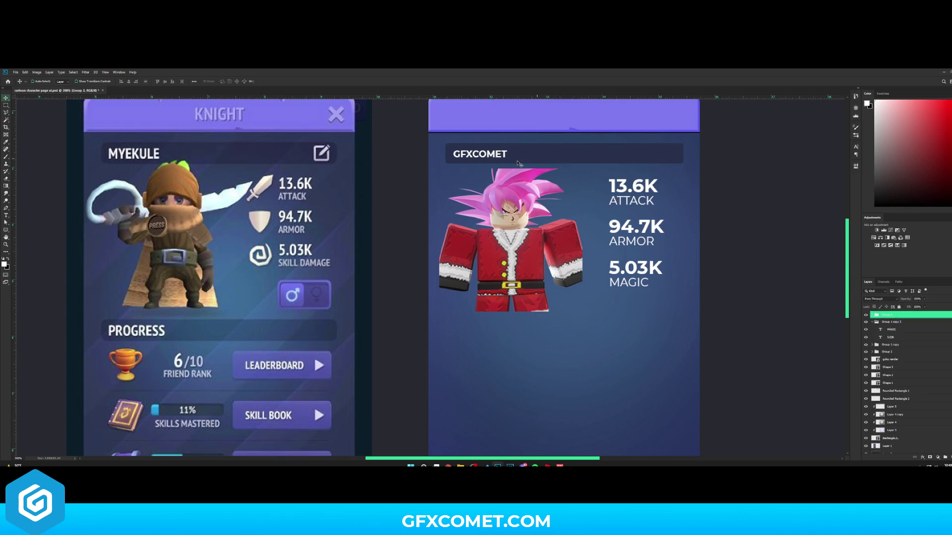
{"action": "left_click_drag", "start_coordinate": [606, 154], "coordinate": [598, 327]}
Change the duplicated bar's heading to PROGRESS and collapse its group
{"action": "double_click", "coordinate": [479, 328]}
{"action": "type", "text": "PROGRESS"}
{"action": "left_click", "coordinate": [912, 326]}
{"action": "key", "text": "v"}
{"action": "left_click", "coordinate": [872, 315]}
{"action": "key", "text": "ctrl+minus"}
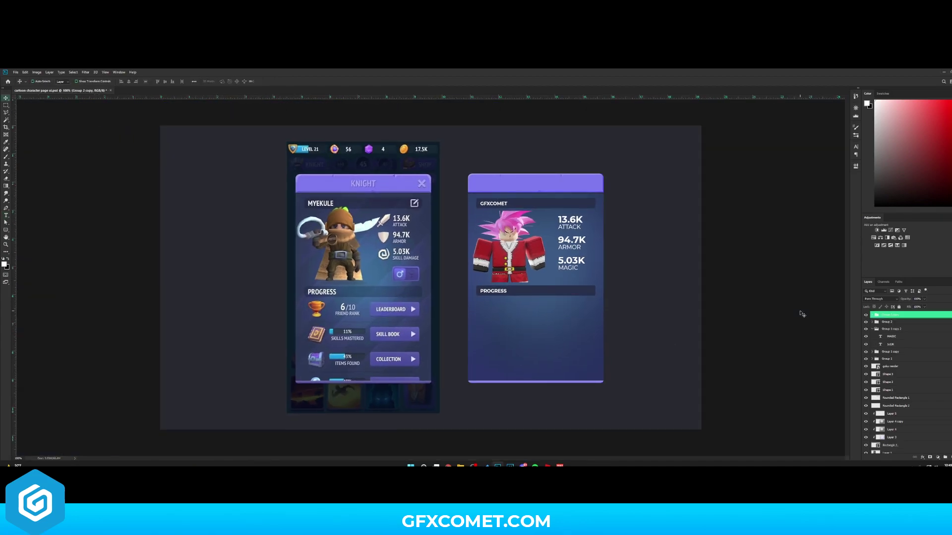
On a new layer, draw a white rounded rectangle sized to the reference LEADERBOARD button and place it below the PROGRESS bar
{"action": "key", "text": "ctrl+plus"}
{"action": "key", "text": "space"}
{"action": "left_click_drag", "start_coordinate": [569, 313], "coordinate": [590, 258]}
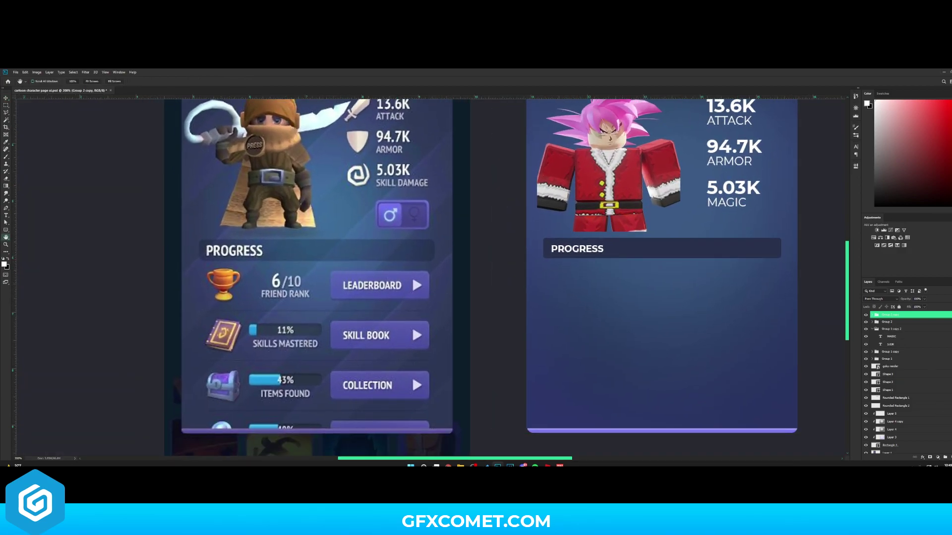
{"action": "key", "text": "ctrl+shift+alt+n"}
{"action": "left_click", "coordinate": [6, 230]}
{"action": "left_click", "coordinate": [27, 236]}
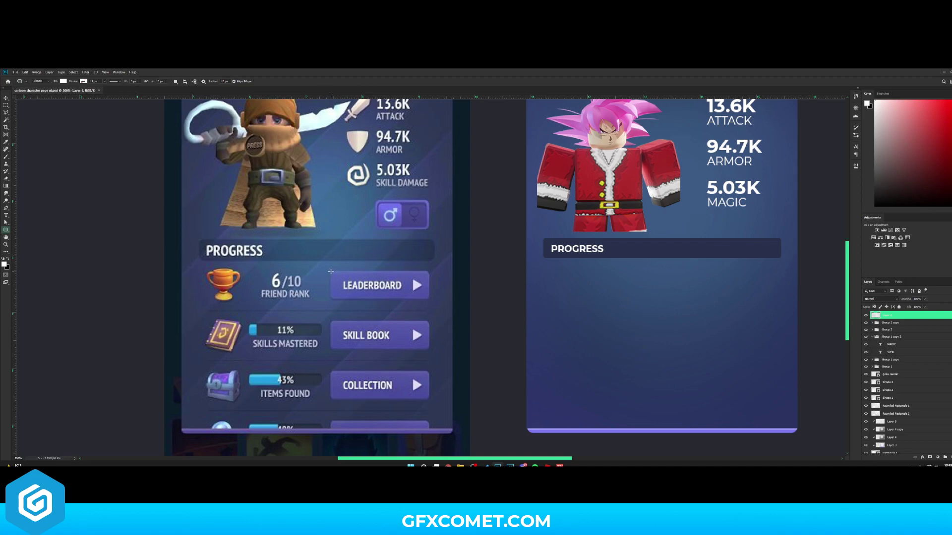
{"action": "left_click_drag", "start_coordinate": [331, 271], "coordinate": [685, 299]}
{"action": "key", "text": "v"}
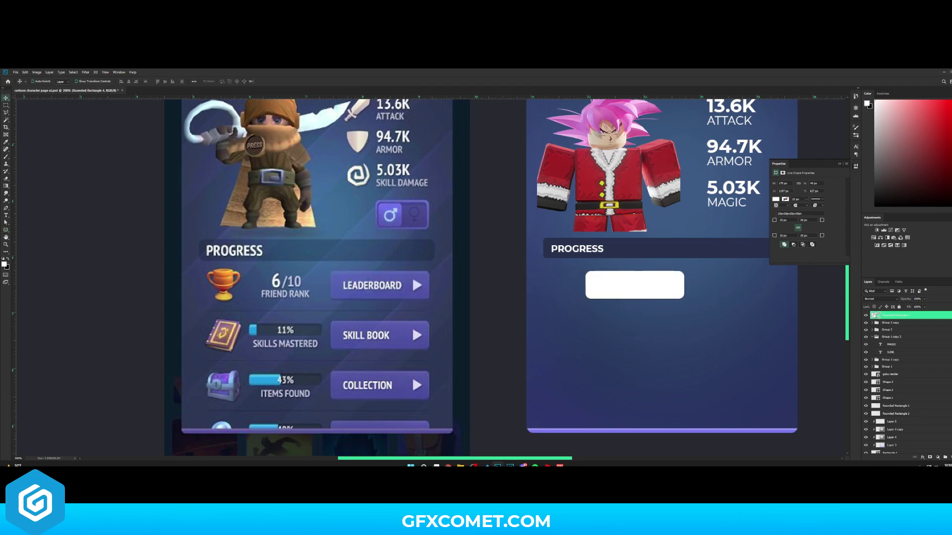
Recolor the white rounded rectangle with the purple sampled from the reference LEADERBOARD button
{"action": "double_click", "coordinate": [874, 315]}
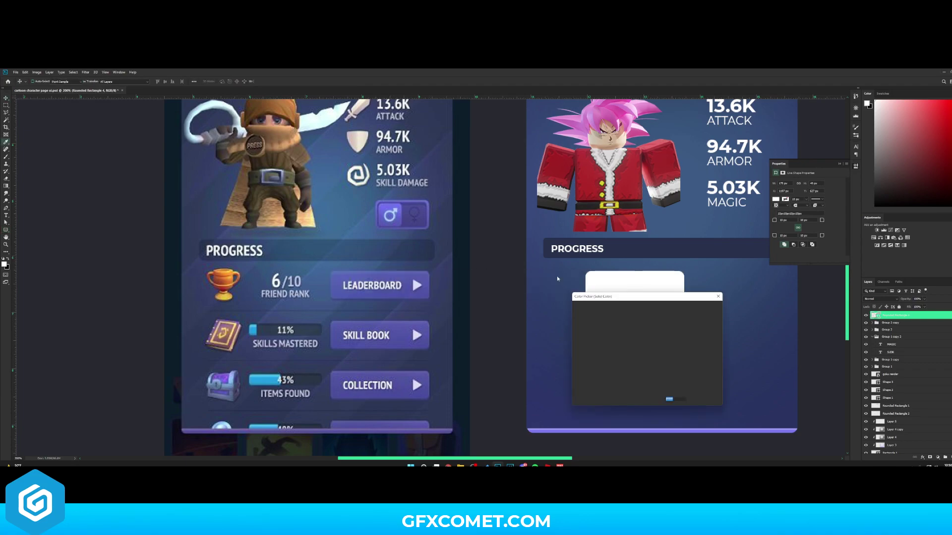
{"action": "left_click", "coordinate": [407, 289]}
{"action": "left_click", "coordinate": [426, 293]}
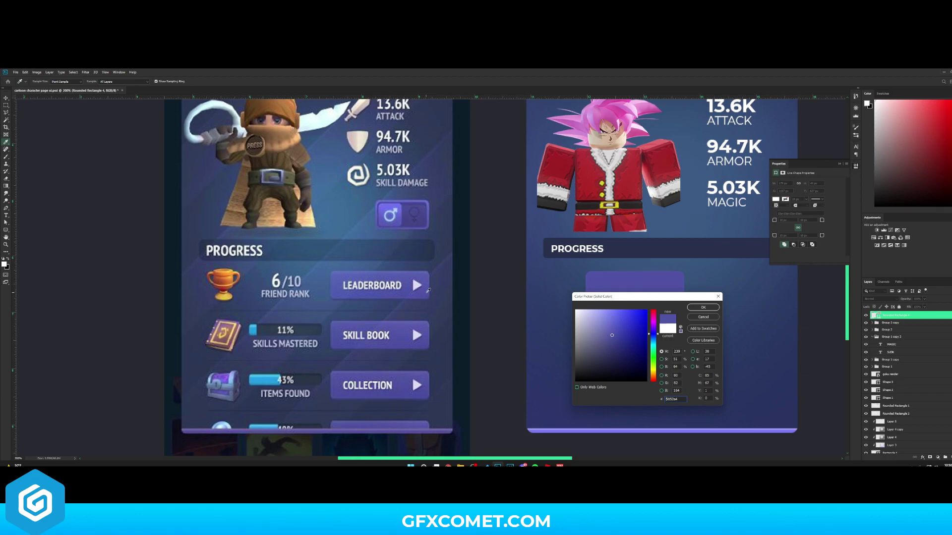
{"action": "left_click", "coordinate": [704, 307]}
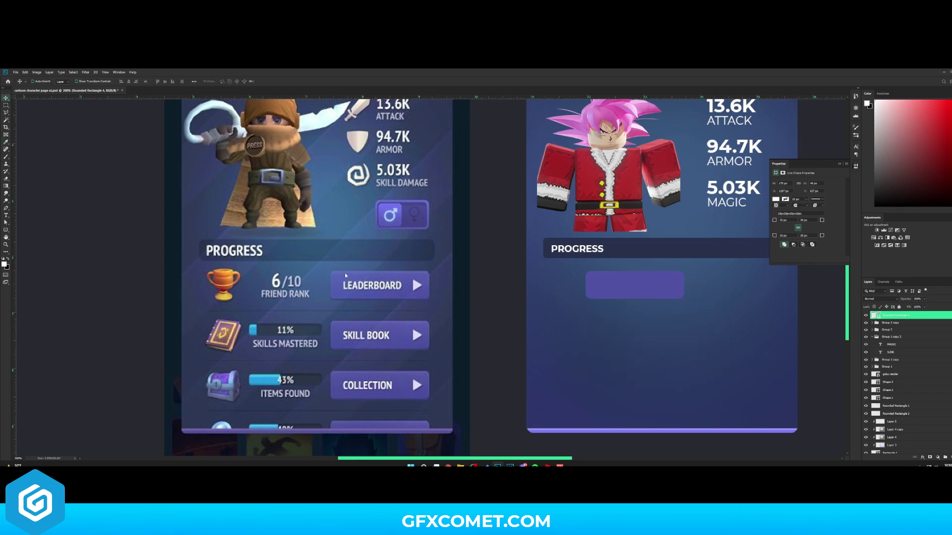
Add a white Inner Shadow to the purple button with a small distance, lowered choke and reduced opacity
{"action": "right_click", "coordinate": [925, 316]}
{"action": "left_click", "coordinate": [923, 86]}
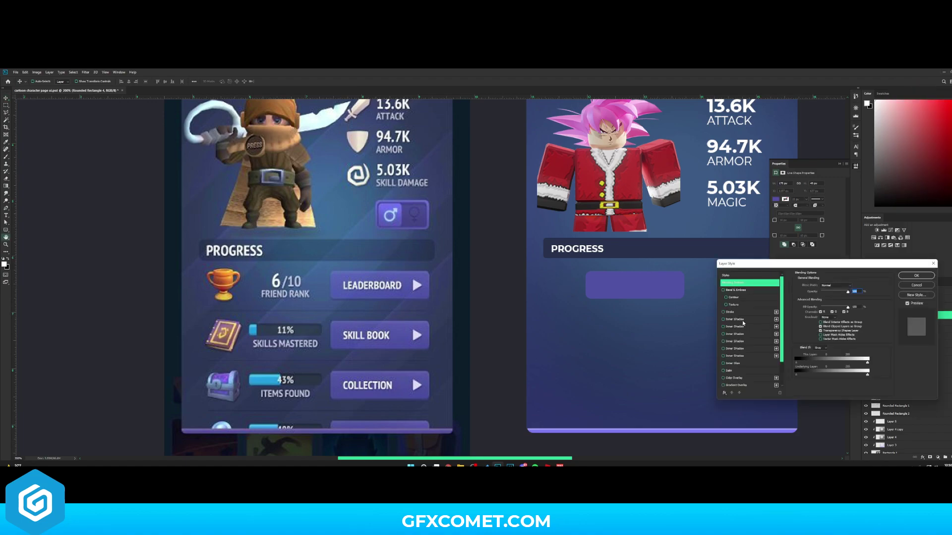
{"action": "left_click", "coordinate": [744, 320]}
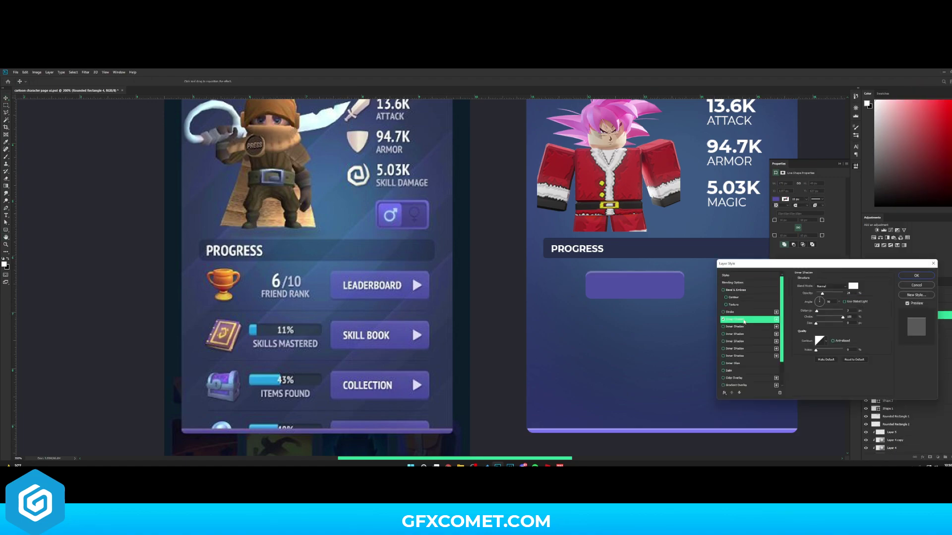
{"action": "left_click_drag", "start_coordinate": [819, 312], "coordinate": [823, 318]}
{"action": "left_click_drag", "start_coordinate": [816, 324], "coordinate": [816, 311]}
{"action": "left_click", "coordinate": [817, 324]}
{"action": "left_click_drag", "start_coordinate": [821, 294], "coordinate": [819, 294]}
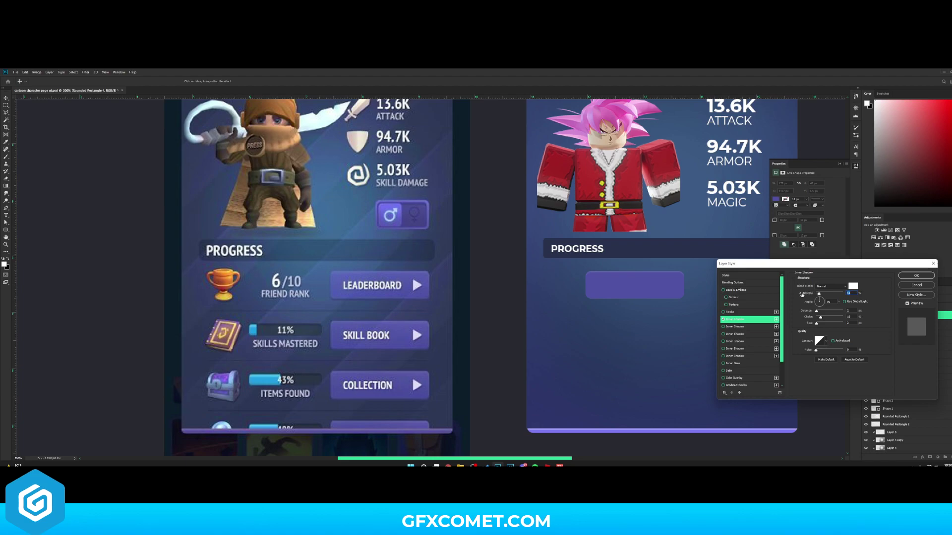
Add a second Inner Shadow to the purple button in white (ffffff) with a 90° angle, small distance and minimal size
{"action": "left_click", "coordinate": [743, 327]}
{"action": "left_click", "coordinate": [853, 286]}
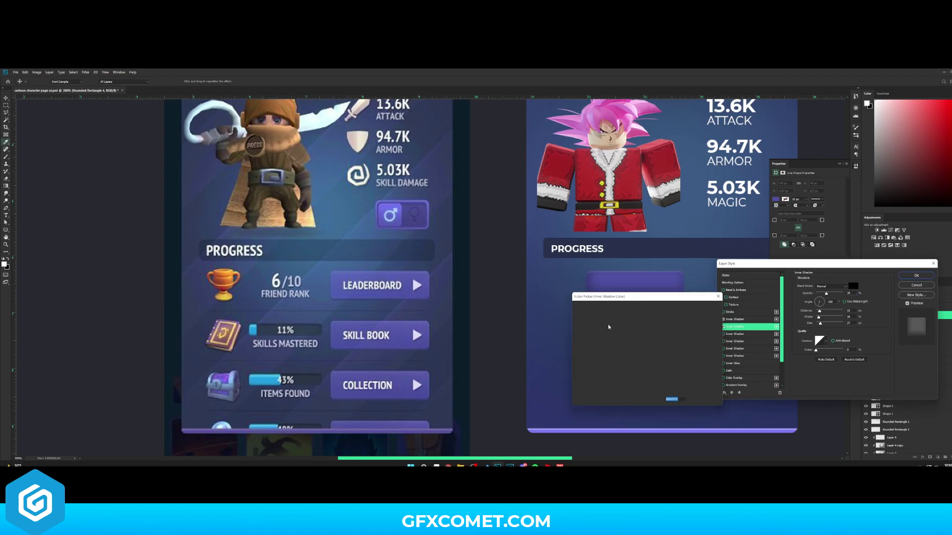
{"action": "type", "text": "ffffff"}
{"action": "left_click", "coordinate": [703, 308]}
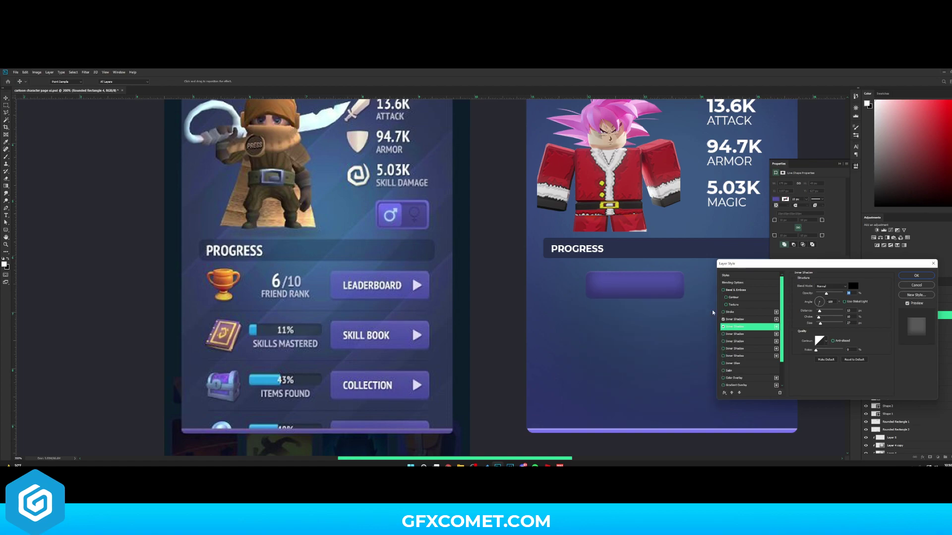
{"action": "left_click", "coordinate": [844, 302]}
{"action": "type", "text": "90"}
{"action": "left_click_drag", "start_coordinate": [821, 323], "coordinate": [816, 309]}
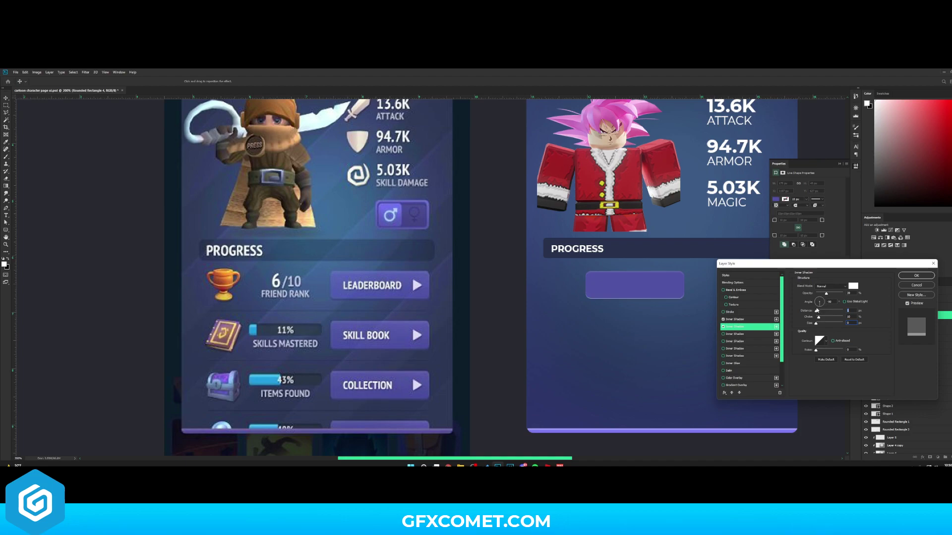
{"action": "left_click_drag", "start_coordinate": [818, 326], "coordinate": [821, 294]}
Add a full-opacity Drop Shadow to the purple button, colored a dark purple-blue derived from the reference button, with a small distance
{"action": "scroll", "coordinate": [745, 361], "scroll_direction": "down", "scroll_amount": 2}
{"action": "left_click", "coordinate": [734, 377]}
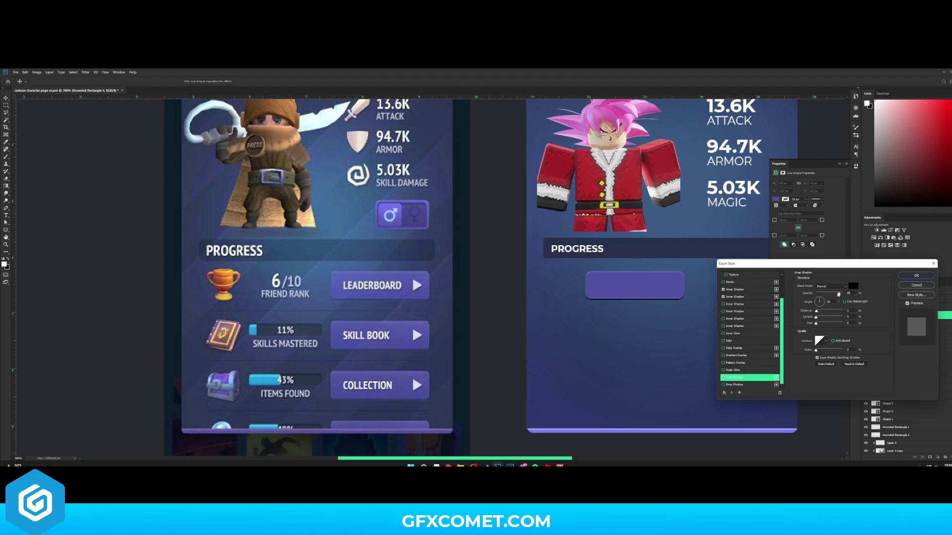
{"action": "left_click_drag", "start_coordinate": [838, 294], "coordinate": [842, 294]}
{"action": "left_click", "coordinate": [853, 286]}
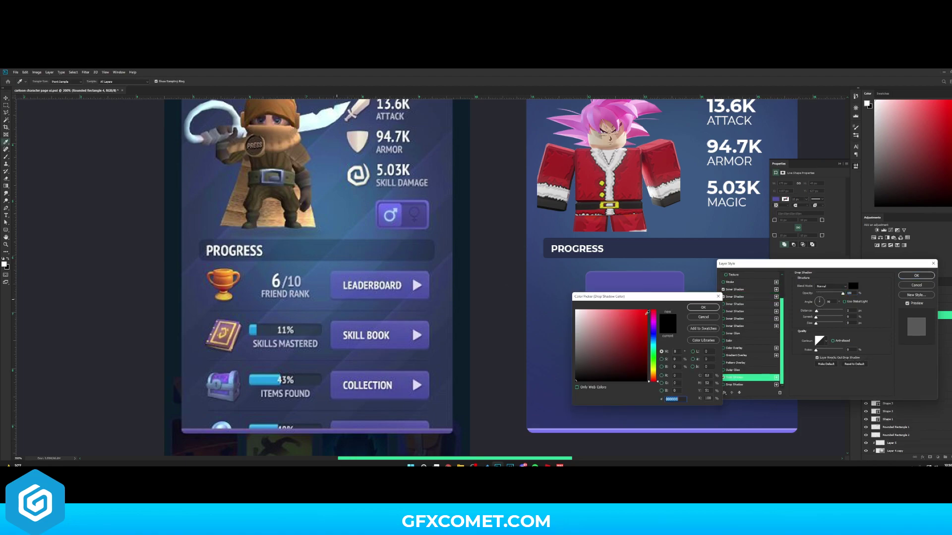
{"action": "left_click", "coordinate": [379, 298]}
{"action": "left_click_drag", "start_coordinate": [679, 297], "coordinate": [815, 305]}
{"action": "left_click", "coordinate": [747, 343]}
{"action": "mouse_move", "coordinate": [749, 351]}
{"action": "left_mouse_down"}
{"action": "mouse_move", "coordinate": [748, 363]}
{"action": "mouse_move", "coordinate": [760, 357]}
{"action": "mouse_move", "coordinate": [746, 359]}
{"action": "left_mouse_up"}
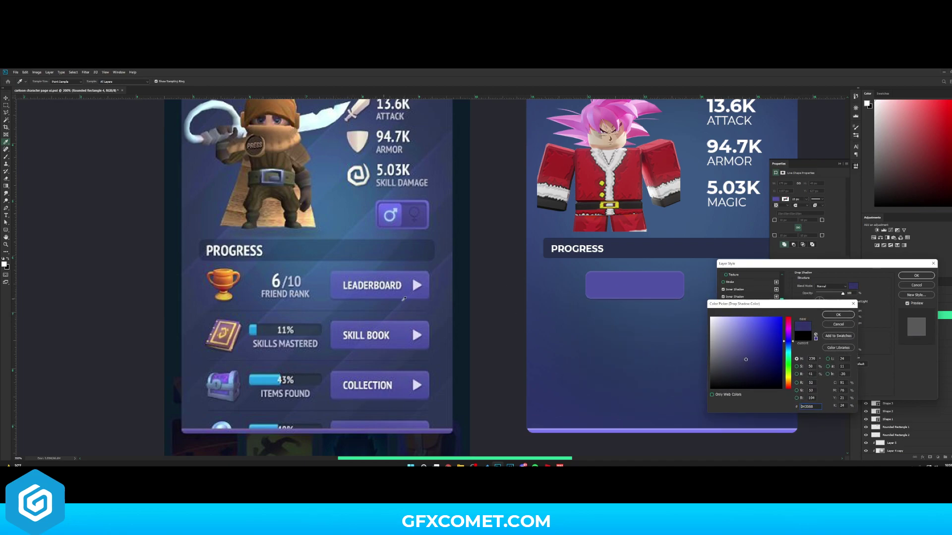
{"action": "left_click", "coordinate": [837, 315]}
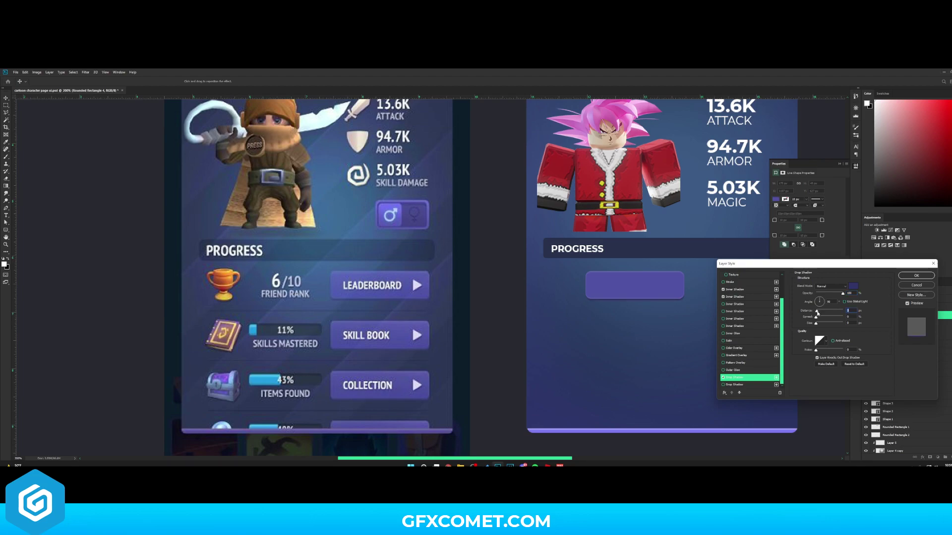
{"action": "left_click", "coordinate": [905, 276]}
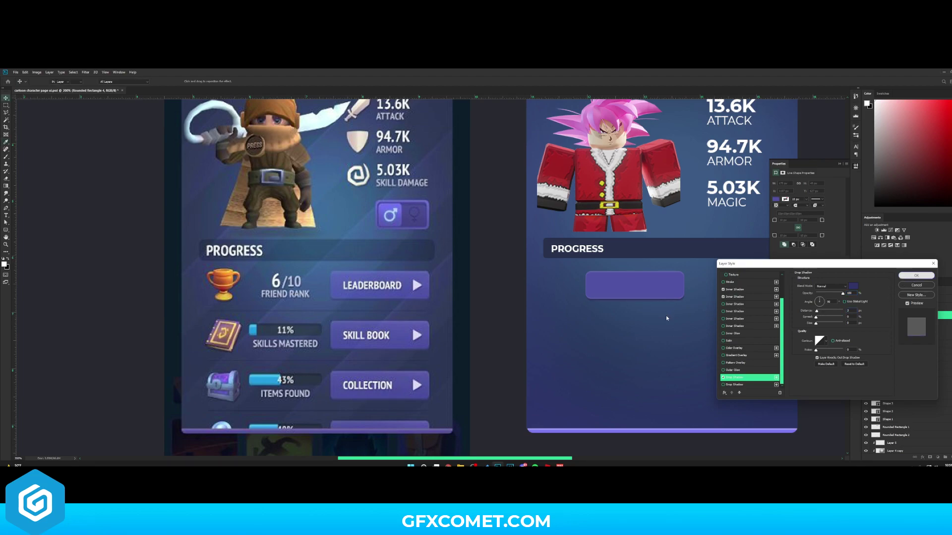
Add the white bold text LEADERBOARD and center it on the purple button
{"action": "key", "text": "t"}
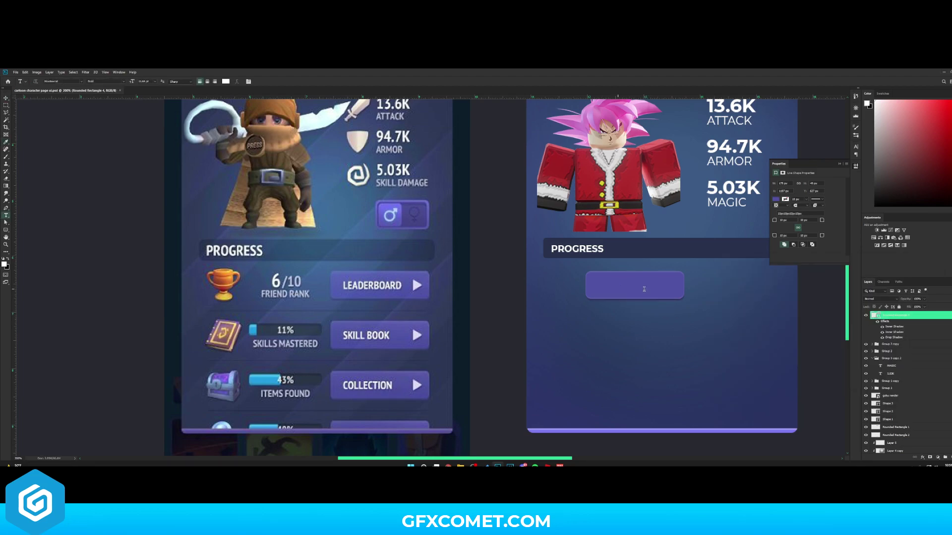
{"action": "left_click", "coordinate": [644, 289]}
{"action": "type", "text": "LEADERBOARD"}
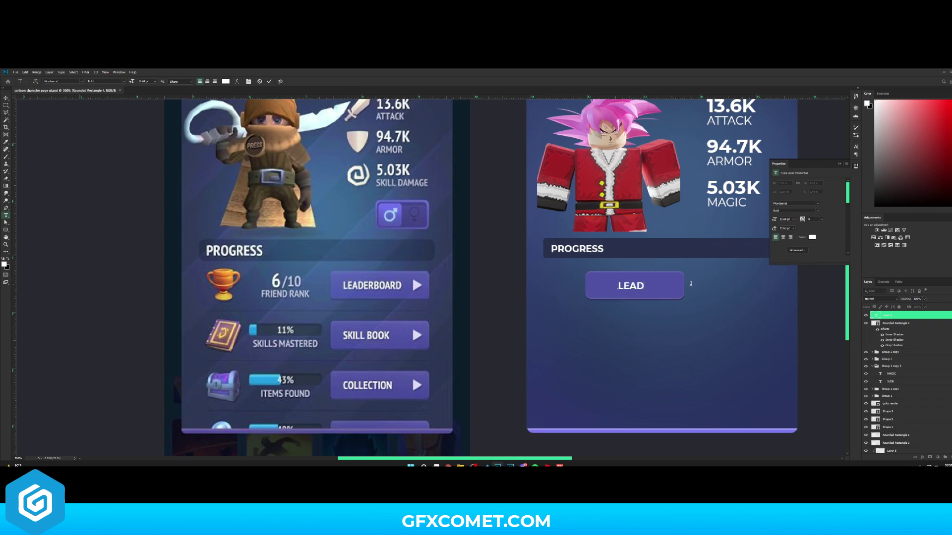
{"action": "left_click", "coordinate": [919, 316]}
{"action": "key", "text": "v"}
{"action": "left_click_drag", "start_coordinate": [696, 295], "coordinate": [678, 294]}
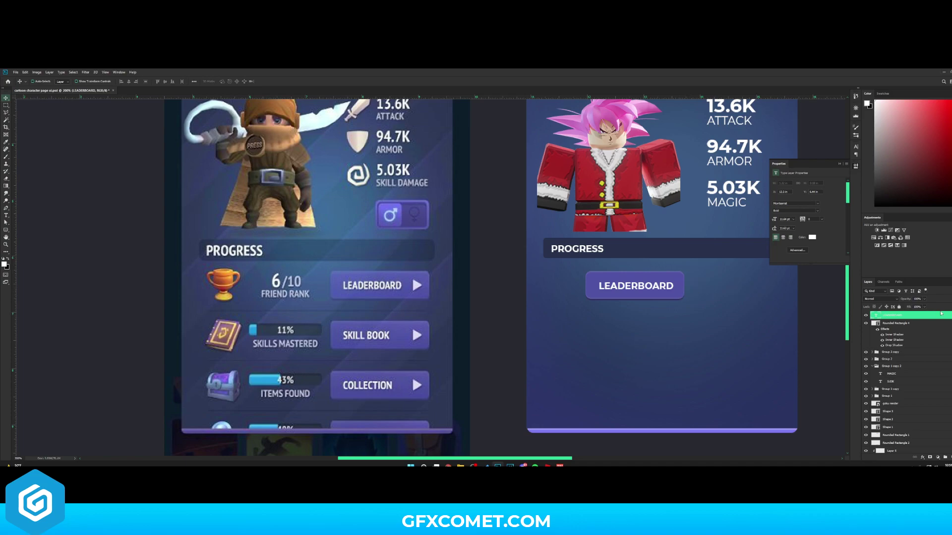
Give the LEADERBOARD text a Drop Shadow in the same dark purple-blue with a small distance
{"action": "double_click", "coordinate": [937, 318]}
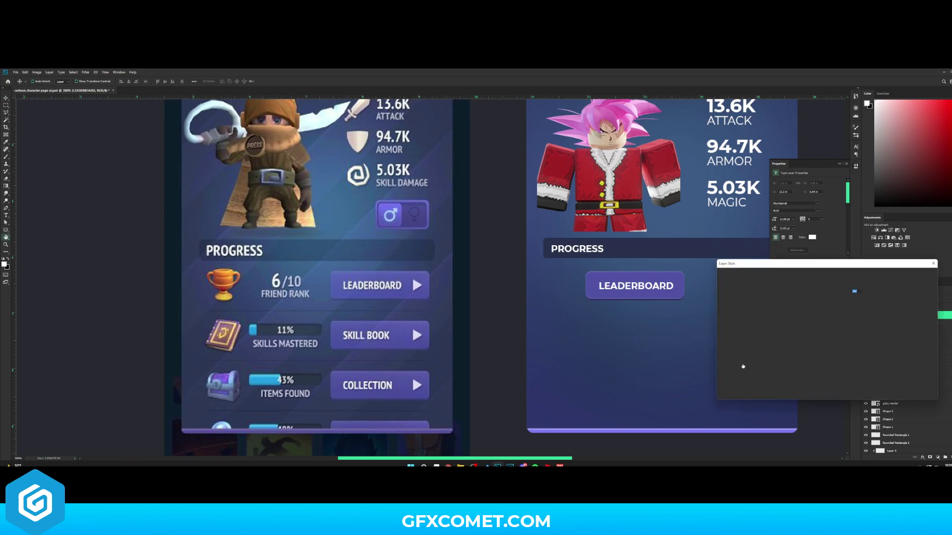
{"action": "scroll", "coordinate": [746, 370], "scroll_direction": "down", "scroll_amount": 3}
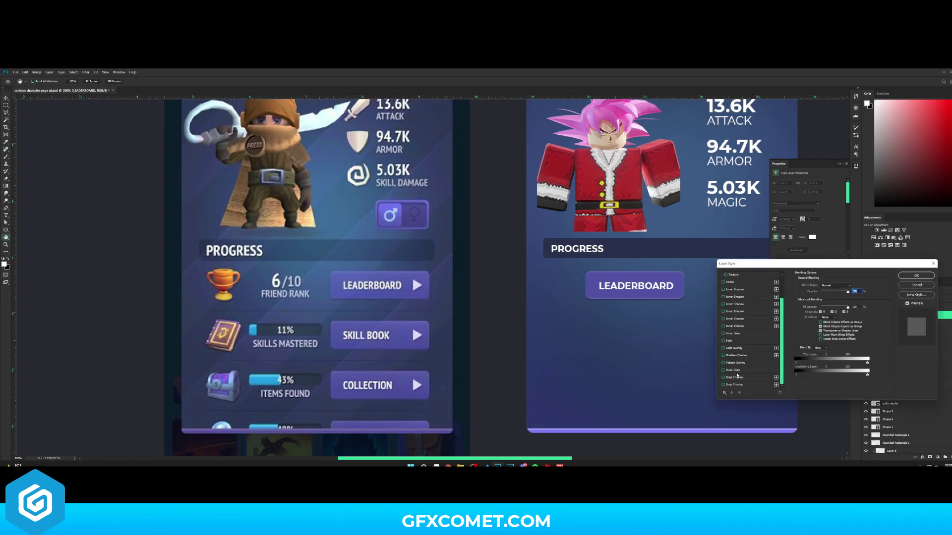
{"action": "left_click", "coordinate": [736, 377]}
{"action": "left_click", "coordinate": [852, 287]}
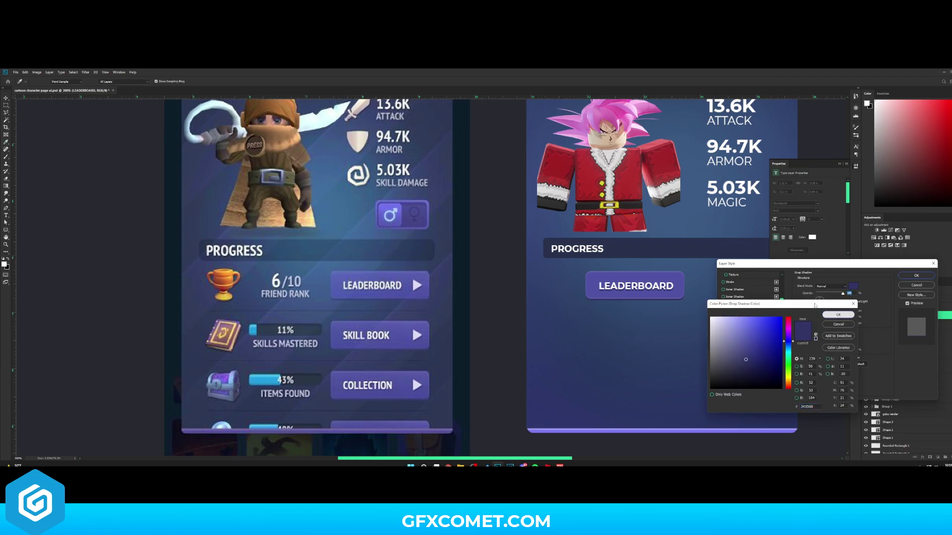
{"action": "left_click", "coordinate": [837, 316]}
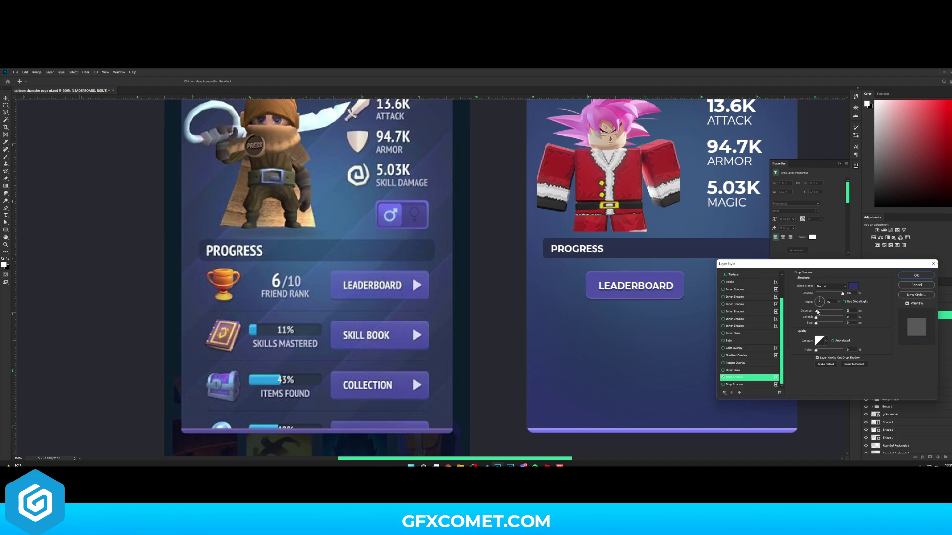
{"action": "left_click", "coordinate": [911, 276]}
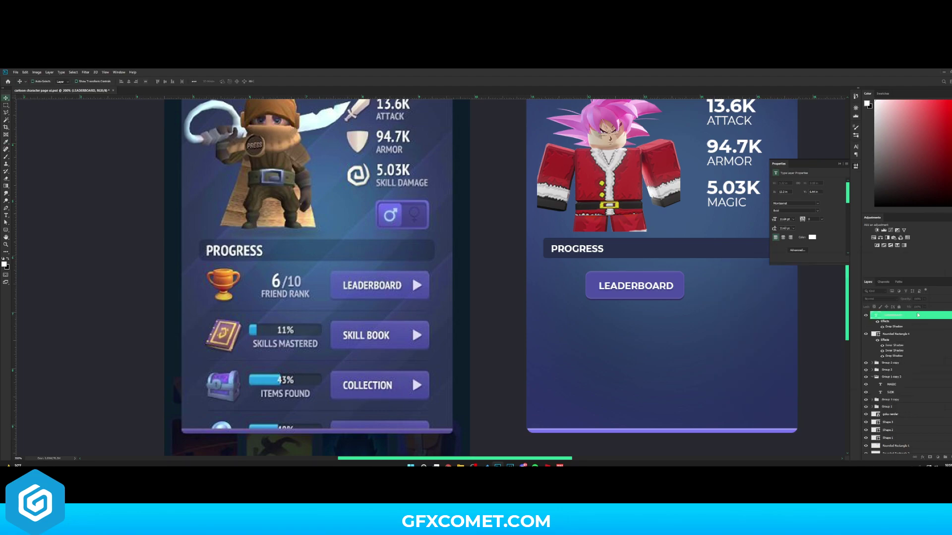
Group the LEADERBOARD text with its button shape and move the group to align with the right end of the PROGRESS bar
{"action": "left_click", "coordinate": [950, 315], "text": "alt"}
{"action": "left_click", "coordinate": [935, 322], "text": "shift"}
{"action": "key", "text": "ctrl+g"}
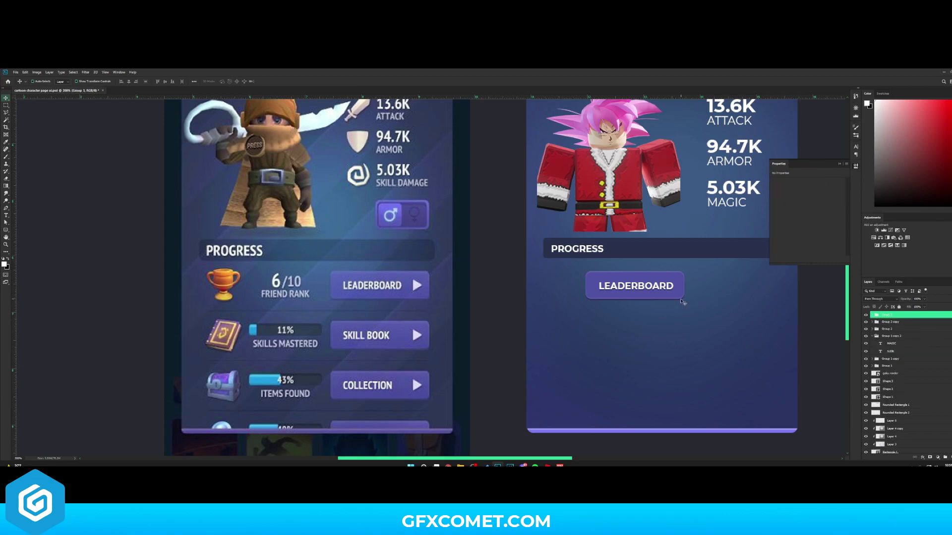
{"action": "left_click_drag", "start_coordinate": [744, 310], "coordinate": [606, 313]}
{"action": "left_click_drag", "start_coordinate": [533, 297], "coordinate": [630, 294]}
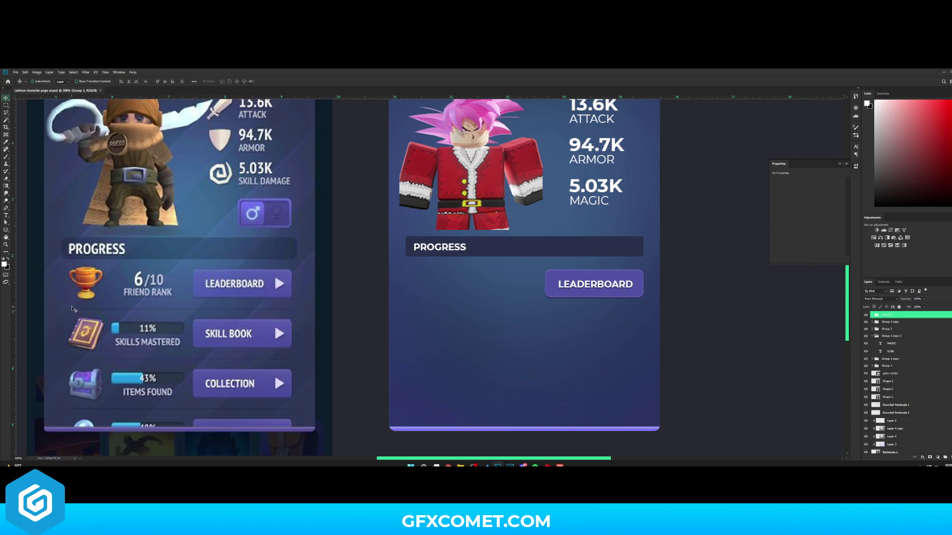
Duplicate the PROGRESS bar shape below the LEADERBOARD button and squash the copy into a thin divider line
{"action": "left_click", "coordinate": [558, 251], "text": "ctrl"}
{"action": "left_click_drag", "start_coordinate": [581, 251], "coordinate": [574, 305]}
{"action": "key", "text": "ctrl+t"}
{"action": "key", "text": "Return"}
{"action": "left_click_drag", "start_coordinate": [891, 336], "coordinate": [868, 318]}
{"action": "left_click", "coordinate": [866, 315]}
{"action": "left_click", "coordinate": [866, 315]}
Duplicate the LEADERBOARD button and divider line as a second row below and relabel the copied button SKILL BOOK
{"action": "left_click", "coordinate": [885, 314], "text": "shift"}
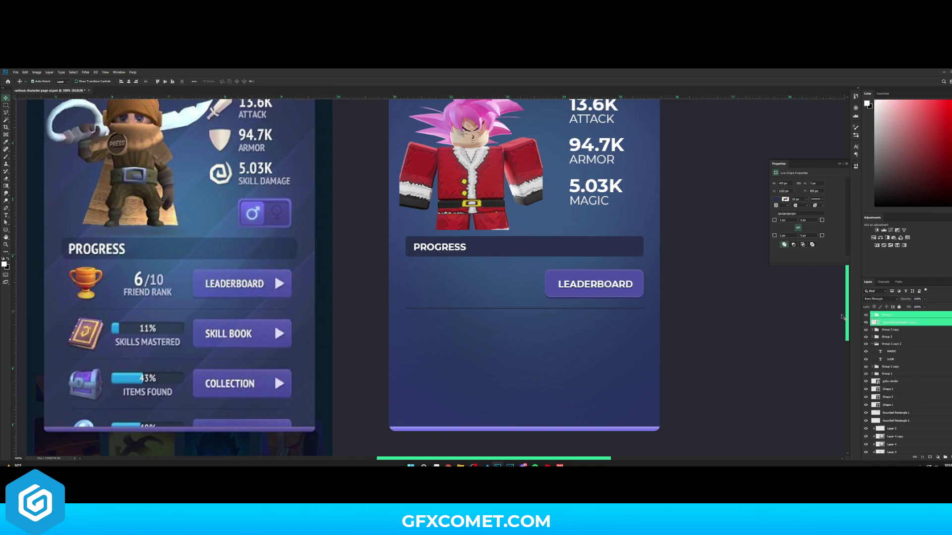
{"action": "left_click_drag", "start_coordinate": [634, 282], "coordinate": [639, 331]}
{"action": "key", "text": "t"}
{"action": "double_click", "coordinate": [605, 331]}
{"action": "type", "text": "SKILL BOOK"}
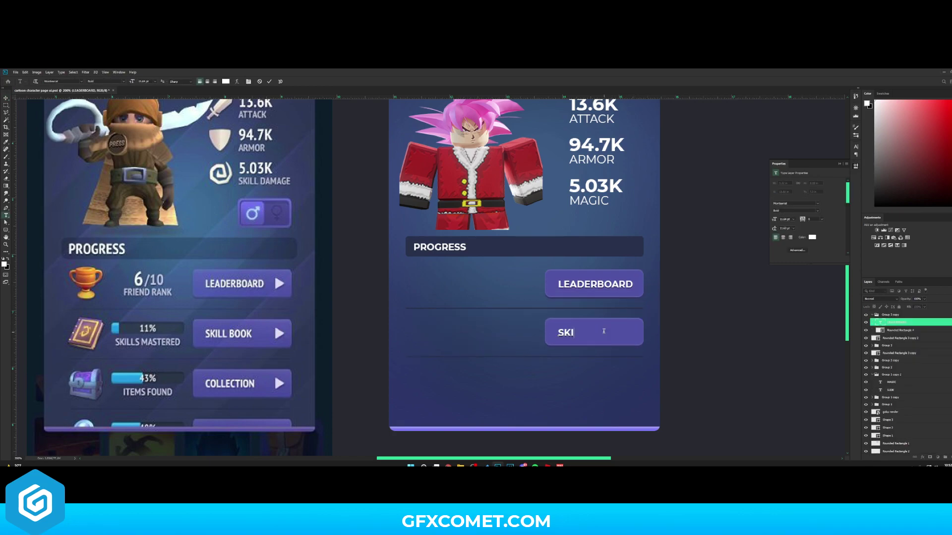
{"action": "key", "text": "ctrl+Return"}
Duplicate the SKILL BOOK button and divider line as a third row, relabel the button COLLECTION and collapse its layer group
{"action": "key", "text": "v"}
{"action": "left_click", "coordinate": [872, 314]}
{"action": "left_click", "coordinate": [887, 315]}
{"action": "left_click", "coordinate": [897, 322], "text": "shift"}
{"action": "left_click_drag", "start_coordinate": [629, 336], "coordinate": [628, 386]}
{"action": "key", "text": "t"}
{"action": "double_click", "coordinate": [587, 383]}
{"action": "type", "text": "COLLECTION"}
{"action": "key", "text": "ctrl+Return"}
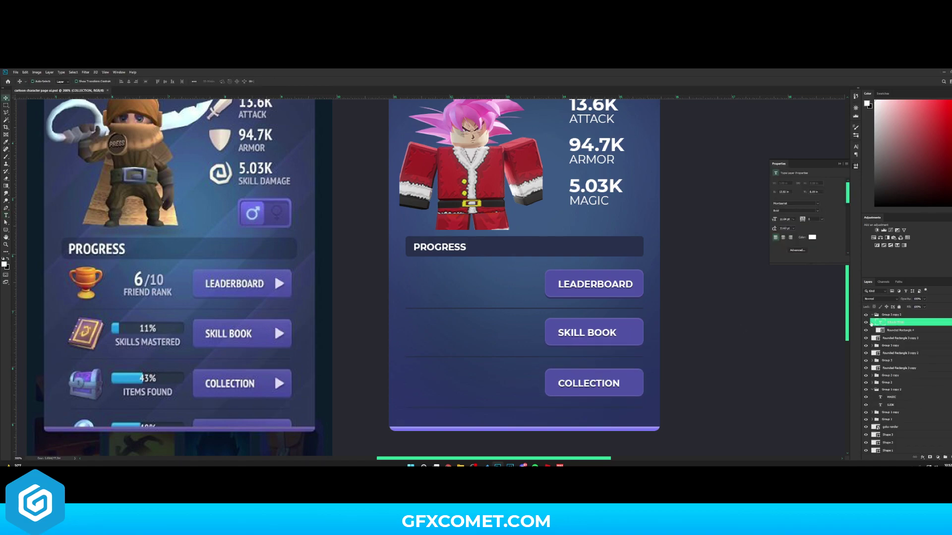
{"action": "key", "text": "ctrl+minus"}
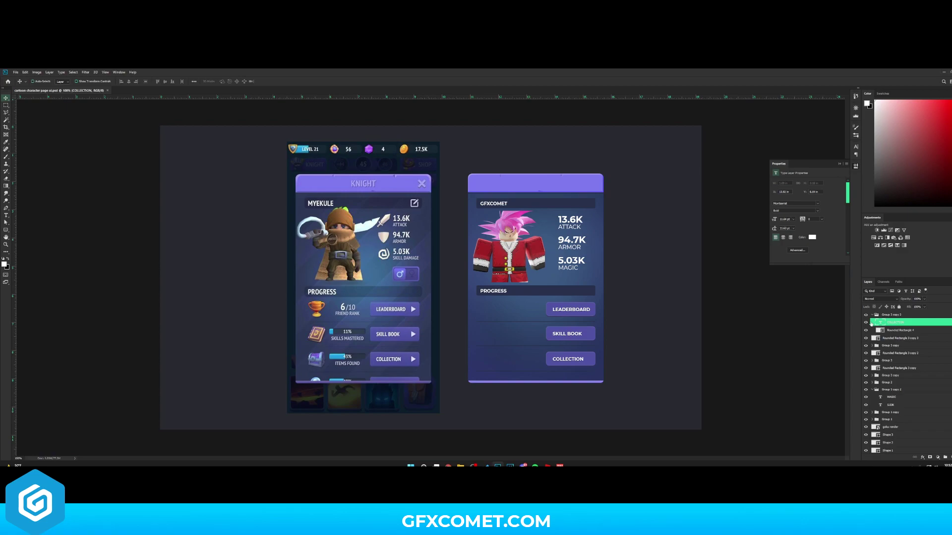
{"action": "left_click", "coordinate": [877, 314]}
{"action": "left_click", "coordinate": [872, 315]}
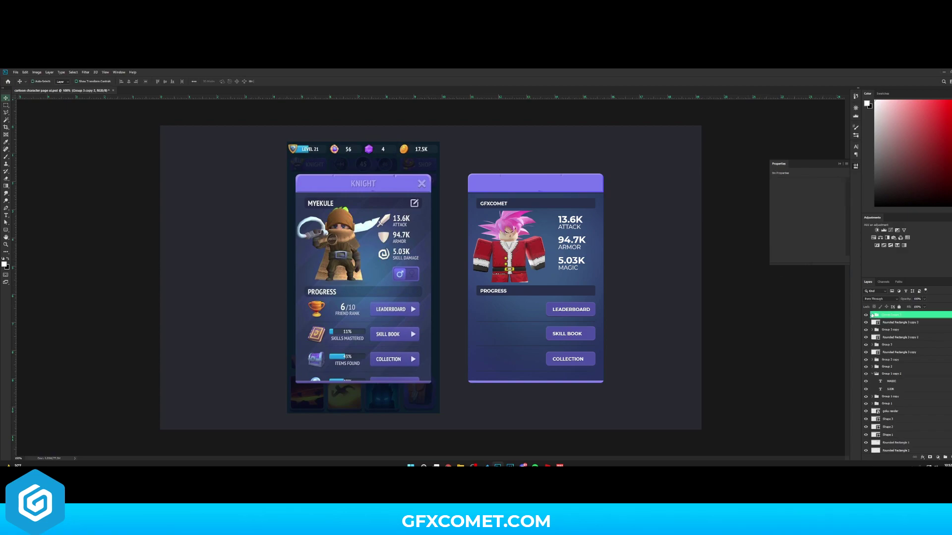
Add the text X on a new layer in the purple header bar
{"action": "key", "text": "ctrl+shift+alt+n"}
{"action": "key", "text": "t"}
{"action": "left_click", "coordinate": [580, 186]}
{"action": "type", "text": "X"}
{"action": "left_click", "coordinate": [894, 315]}
{"action": "key", "text": "v"}
Recolor the header's X text light purple
{"action": "key", "text": "t"}
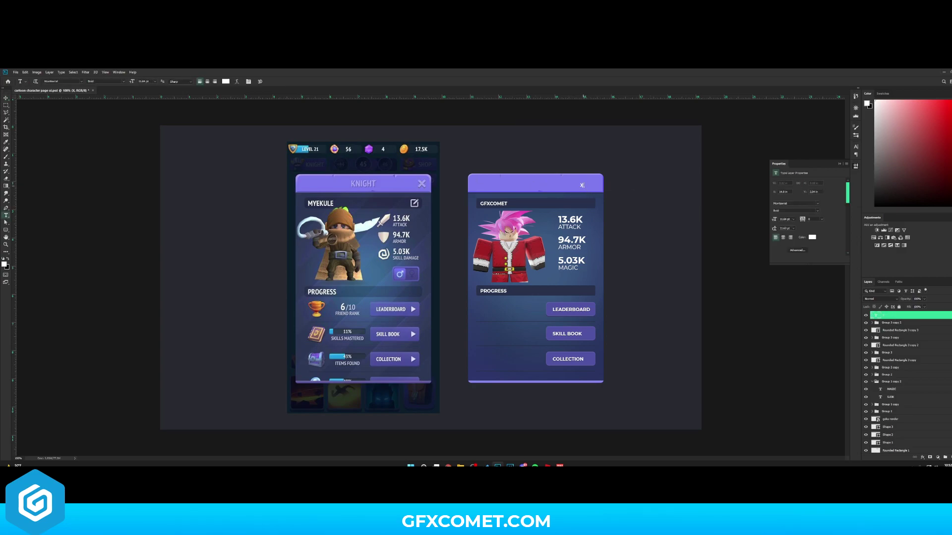
{"action": "left_click", "coordinate": [226, 81]}
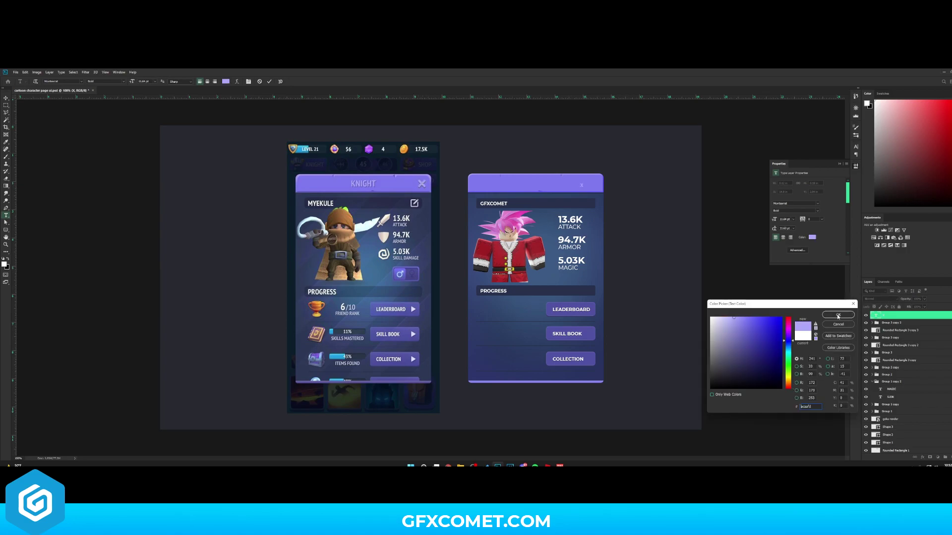
{"action": "left_click", "coordinate": [838, 315]}
{"action": "left_click", "coordinate": [887, 317]}
{"action": "key", "text": "v"}
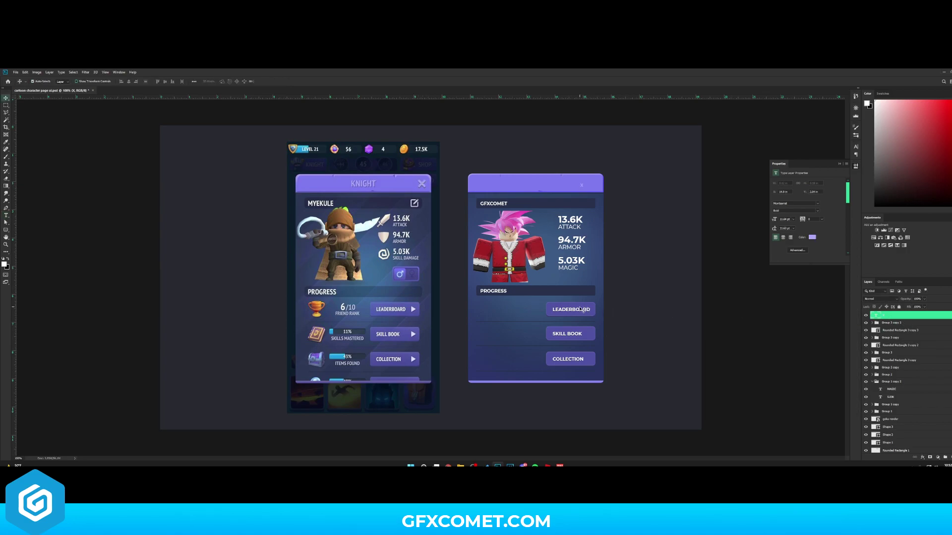
Copy the layer style of the LEADERBOARD text onto the header's X
{"action": "left_click", "coordinate": [583, 311], "text": "ctrl"}
{"action": "right_click", "coordinate": [916, 362]}
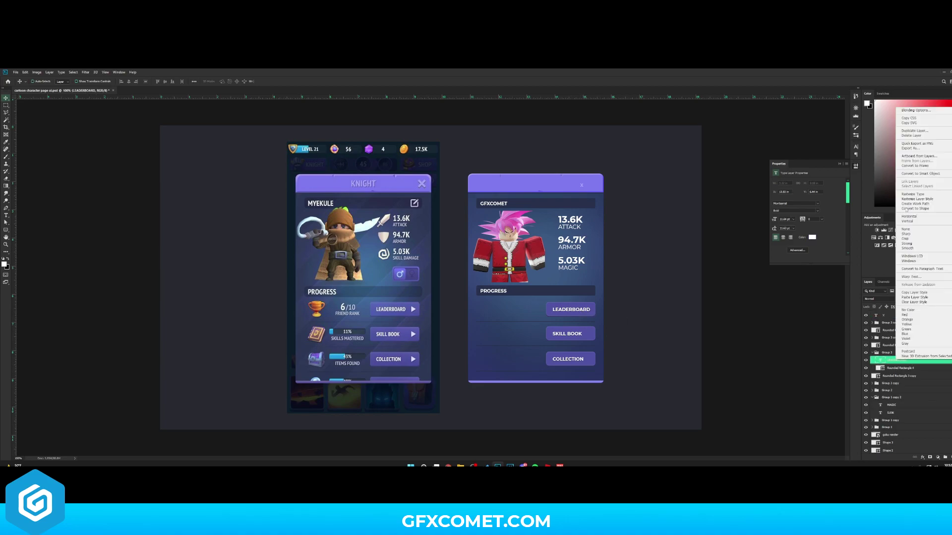
{"action": "left_click", "coordinate": [910, 292]}
{"action": "right_click", "coordinate": [893, 316]}
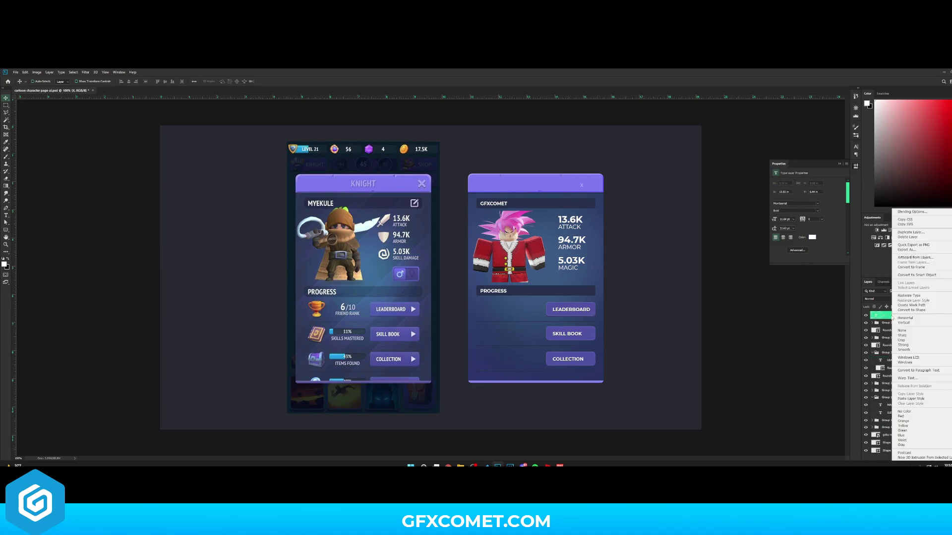
{"action": "left_click", "coordinate": [917, 399]}
Enlarge the X and place it at the right end of the header bar as in the reference
{"action": "key", "text": "ctrl+t"}
{"action": "left_click_drag", "start_coordinate": [584, 183], "coordinate": [595, 178]}
{"action": "left_click_drag", "start_coordinate": [595, 178], "coordinate": [610, 188]}
{"action": "key", "text": "Return"}
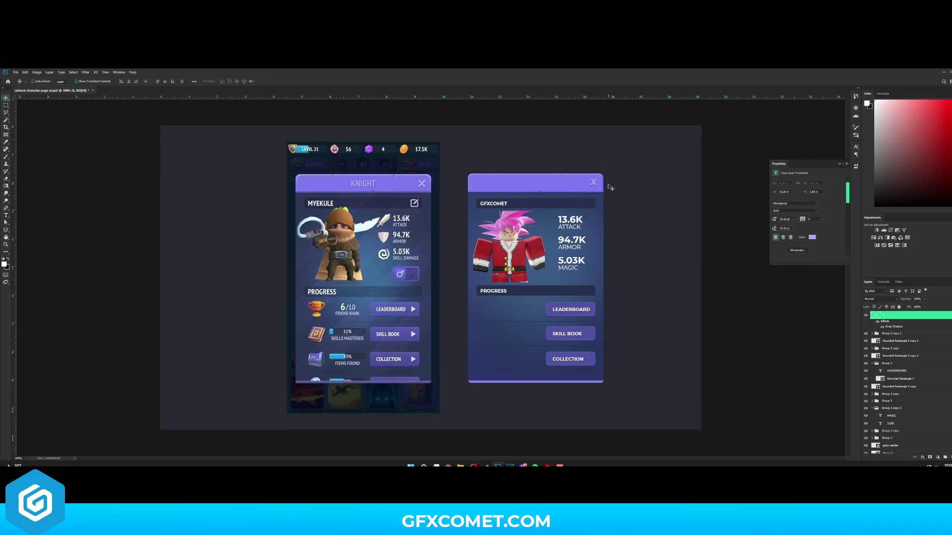
Duplicate the X, change the copy's text to GOKU and center it in the header bar
{"action": "key", "text": "ctrl+j"}
{"action": "type", "text": "t"}
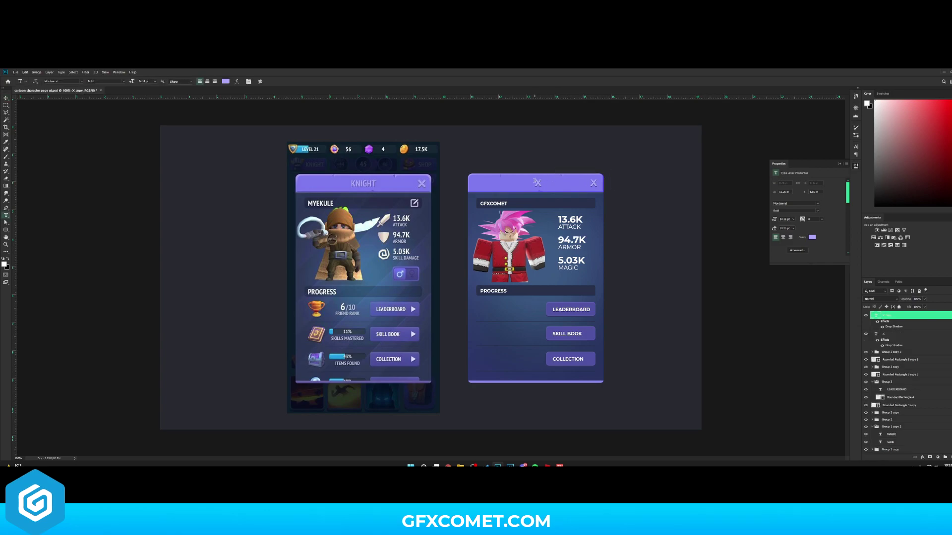
{"action": "type", "text": "GOKU"}
{"action": "key", "text": "ctrl+Return"}
{"action": "key", "text": "v"}
{"action": "left_click_drag", "start_coordinate": [566, 171], "coordinate": [554, 171]}
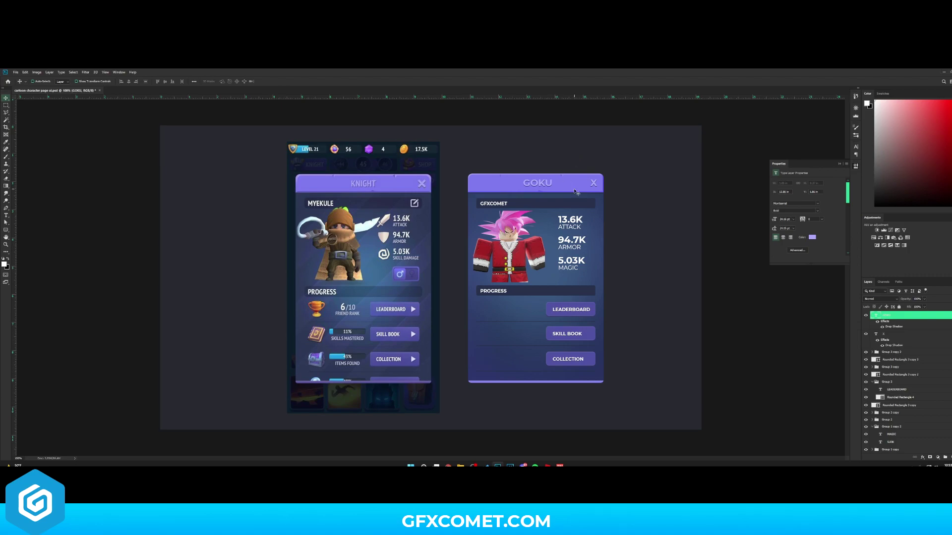
On a new layer, draw a white rounded bar sized to the reference SKILLS MASTERED bar with smaller corners, and place it beside SKILL BOOK
{"action": "key", "text": "ctrl+plus"}
{"action": "left_click_drag", "start_coordinate": [484, 297], "coordinate": [598, 183]}
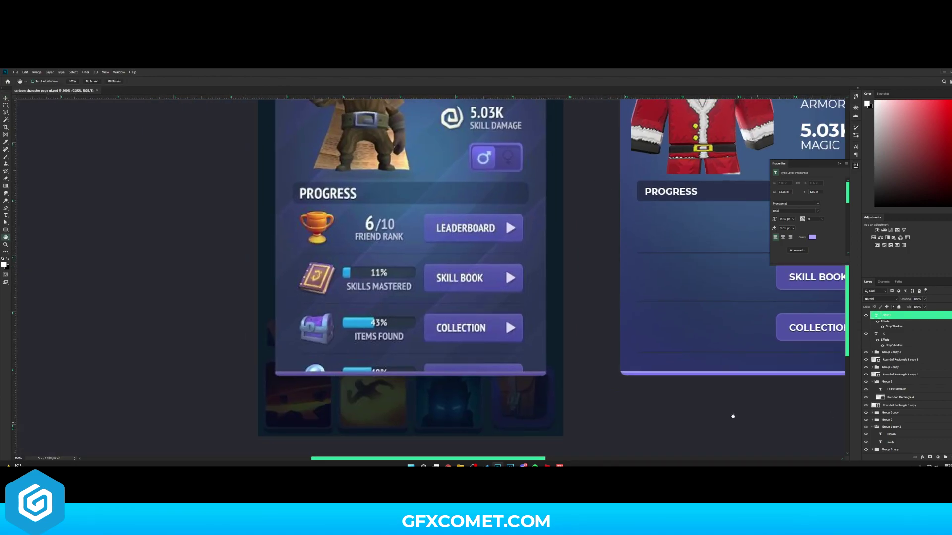
{"action": "left_click", "coordinate": [945, 457]}
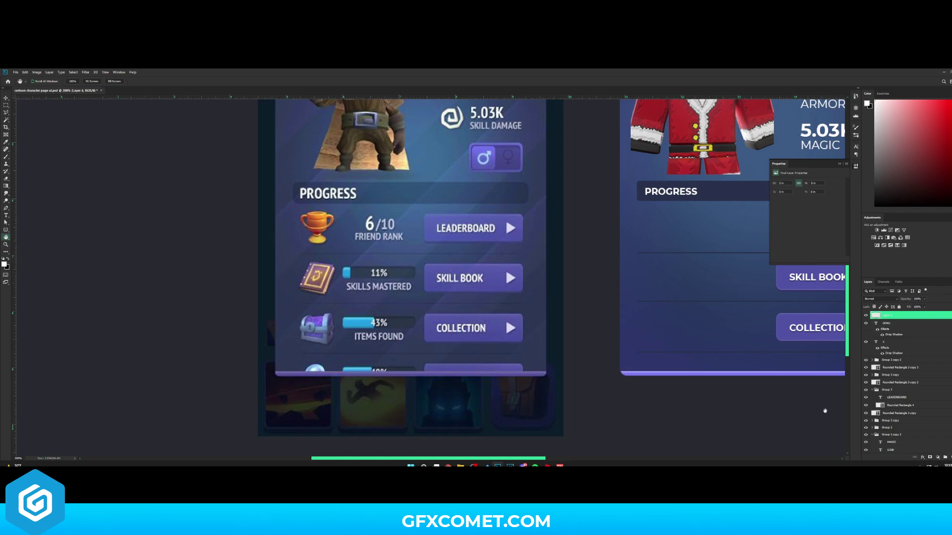
{"action": "left_click", "coordinate": [6, 230]}
{"action": "left_click", "coordinate": [21, 236]}
{"action": "left_click_drag", "start_coordinate": [342, 268], "coordinate": [416, 278]}
{"action": "key", "text": "ctrl+z"}
{"action": "left_click", "coordinate": [214, 81]}
{"action": "type", "text": "5"}
{"action": "left_click_drag", "start_coordinate": [341, 268], "coordinate": [713, 278]}
{"action": "key", "text": "v"}
Recolor the white rounded bar beside SKILL BOOK dark navy by sampling colors from the canvas
{"action": "double_click", "coordinate": [874, 315]}
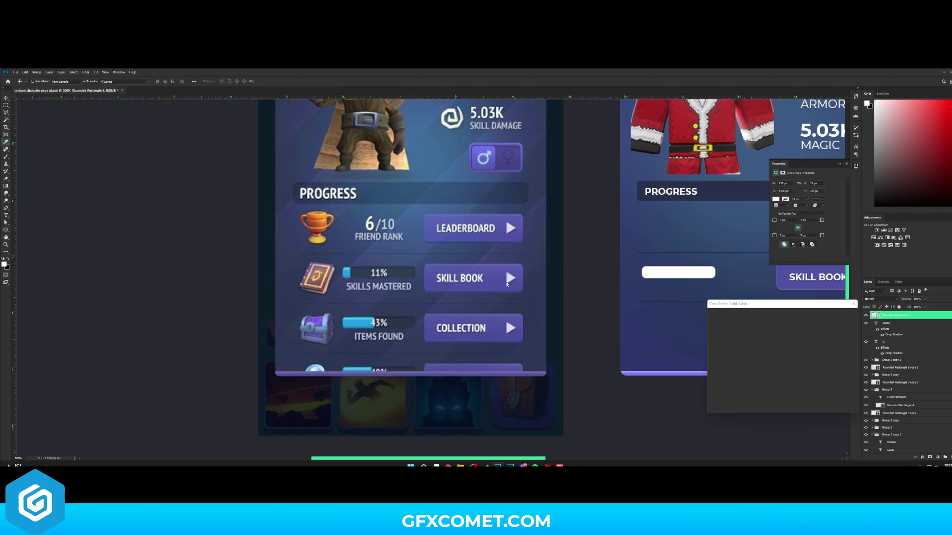
{"action": "left_click", "coordinate": [413, 273]}
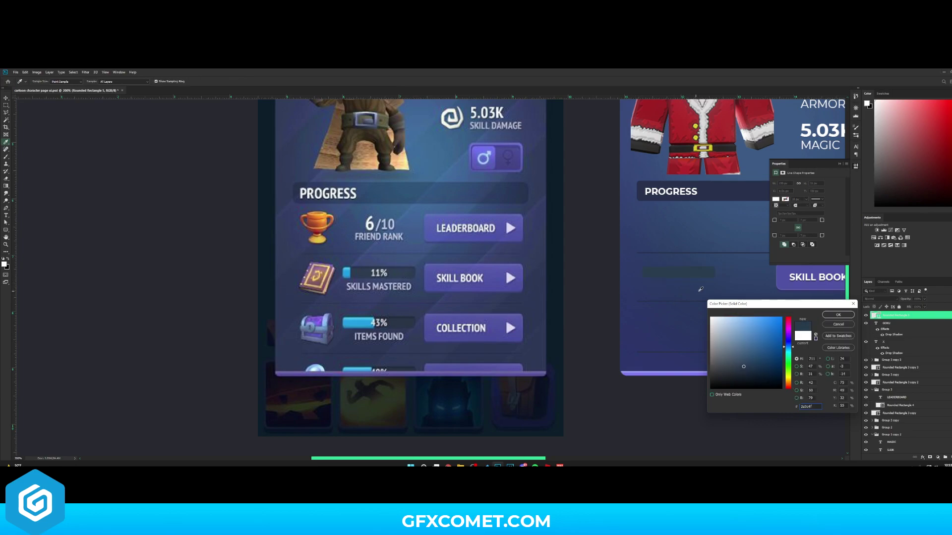
{"action": "left_click", "coordinate": [699, 291]}
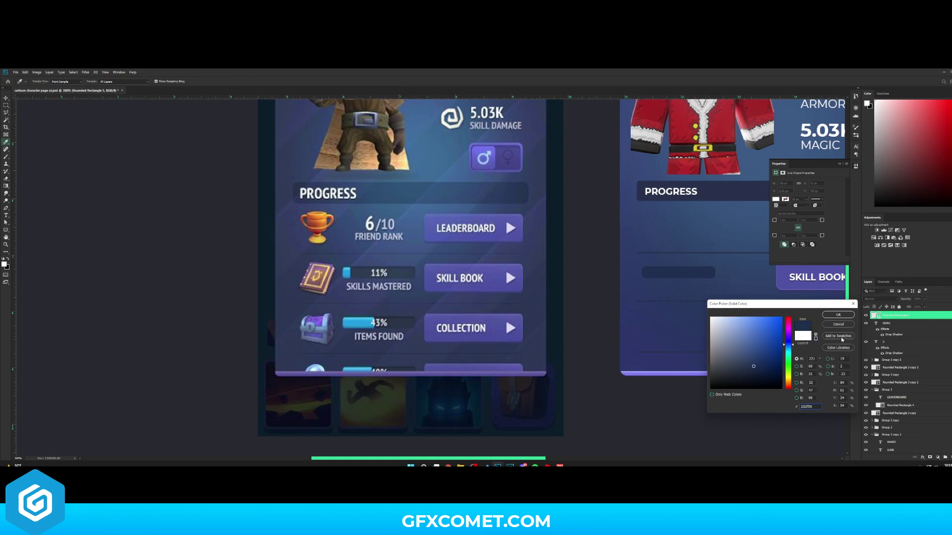
{"action": "left_click", "coordinate": [845, 314]}
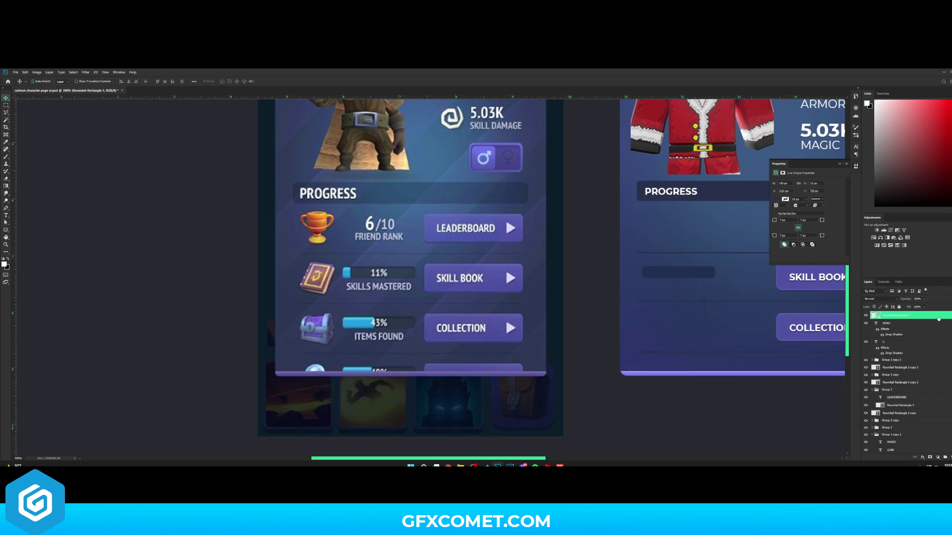
Add a black inner shadow with a small size and low opacity to the navy bar beside SKILL BOOK
{"action": "double_click", "coordinate": [936, 317]}
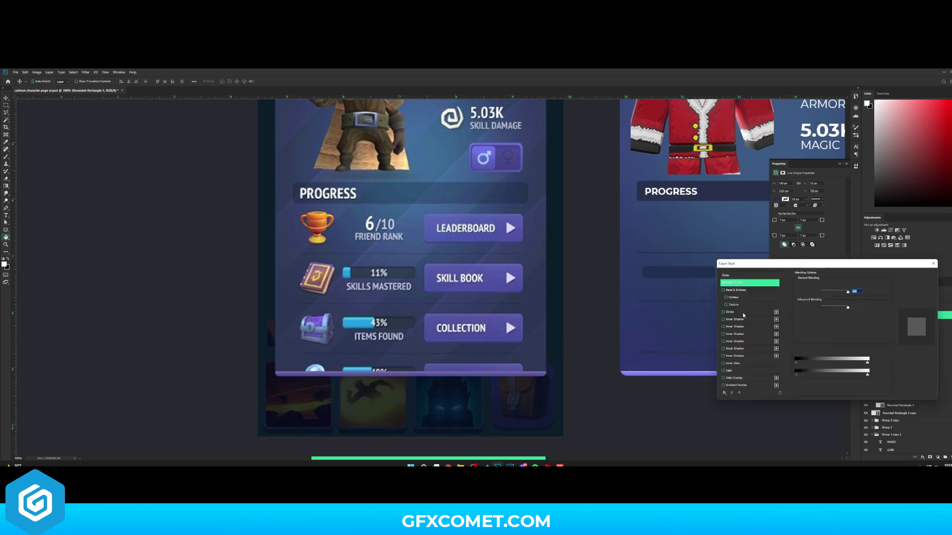
{"action": "left_click", "coordinate": [853, 287]}
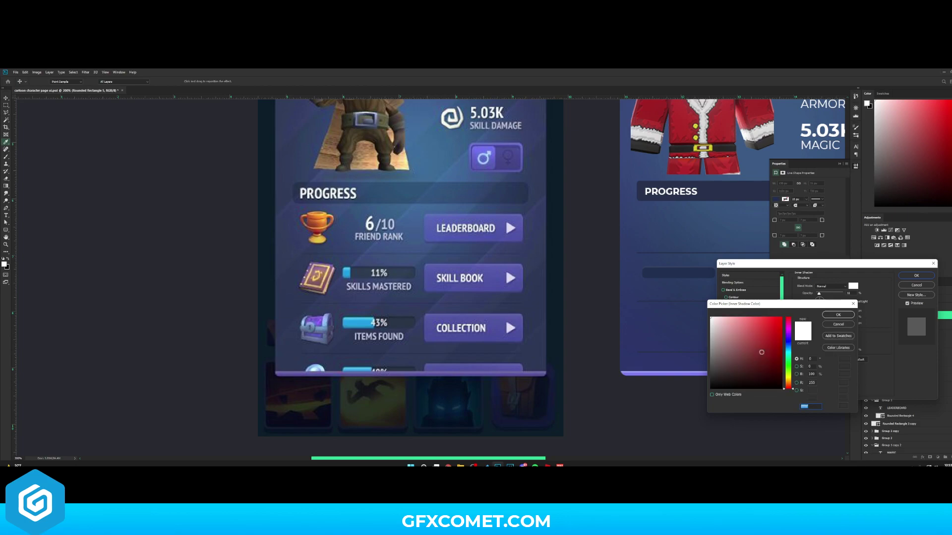
{"action": "left_click_drag", "start_coordinate": [725, 379], "coordinate": [709, 386]}
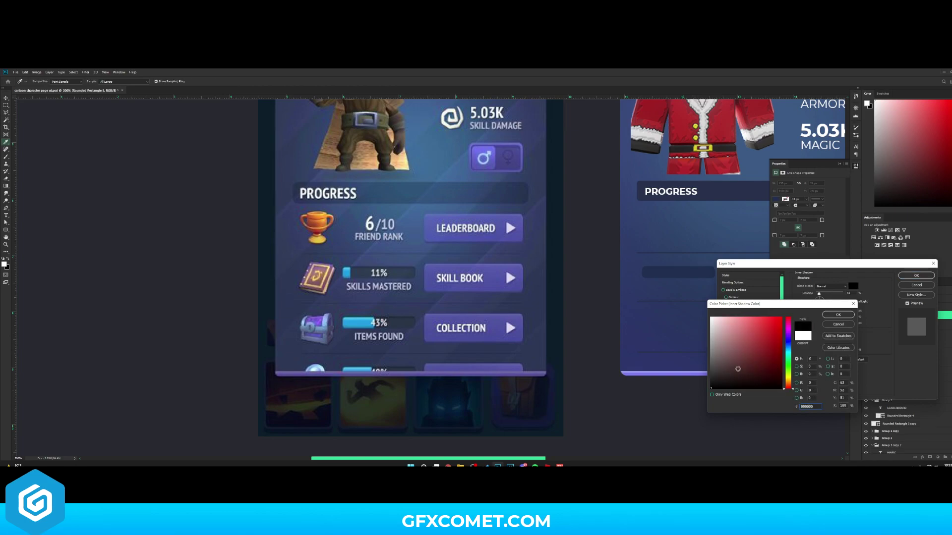
{"action": "left_click", "coordinate": [837, 315]}
{"action": "left_click_drag", "start_coordinate": [821, 323], "coordinate": [817, 324]}
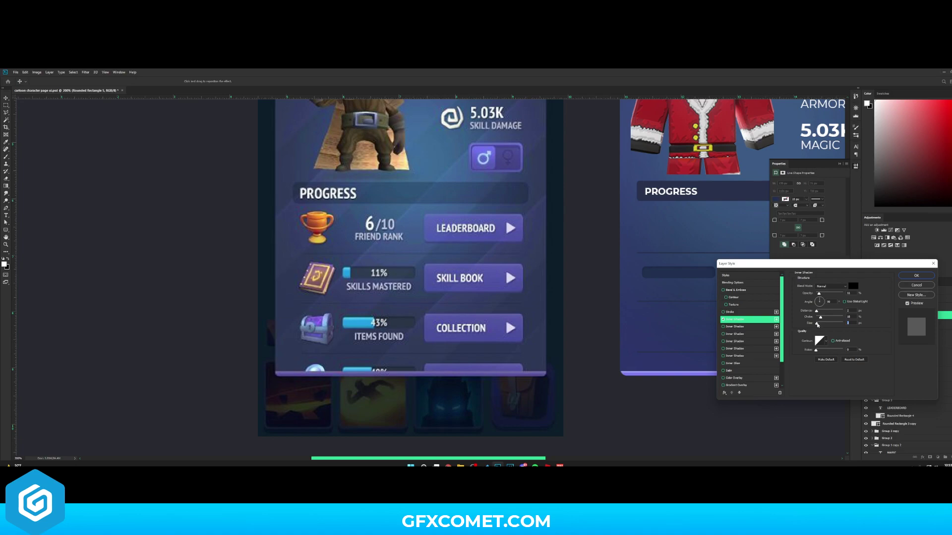
{"action": "left_click_drag", "start_coordinate": [820, 293], "coordinate": [819, 293]}
{"action": "left_click", "coordinate": [916, 275]}
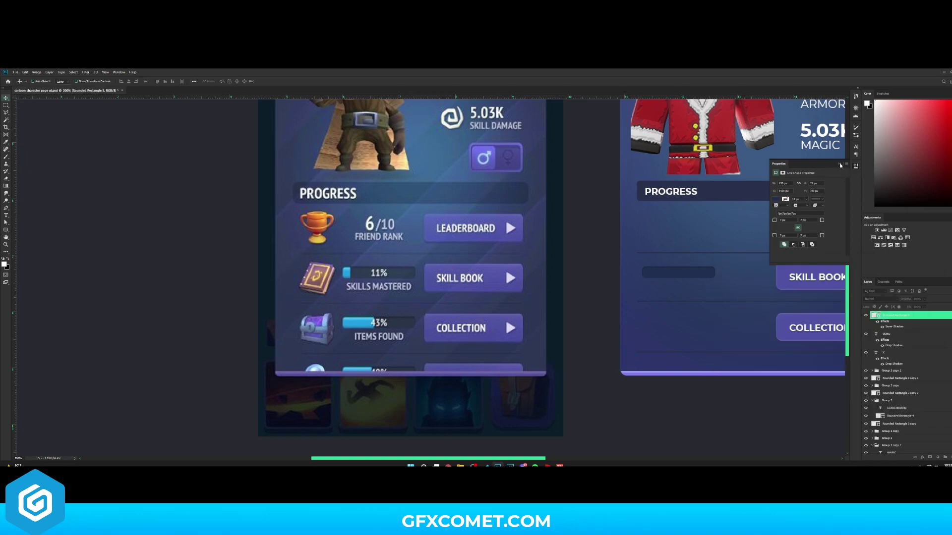
Move the navy bar close to the SKILL BOOK button and recolor a duplicate light blue sampled from the reference's progress fill
{"action": "left_click", "coordinate": [840, 165]}
{"action": "left_click_drag", "start_coordinate": [719, 276], "coordinate": [767, 277]}
{"action": "key", "text": "ctrl+j"}
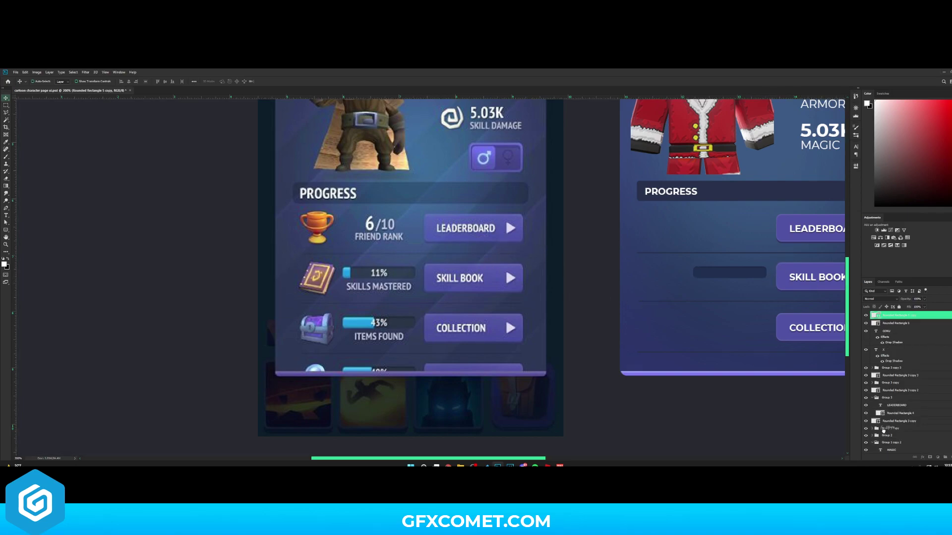
{"action": "left_click", "coordinate": [950, 456]}
{"action": "key", "text": "ctrl+j"}
{"action": "double_click", "coordinate": [877, 315]}
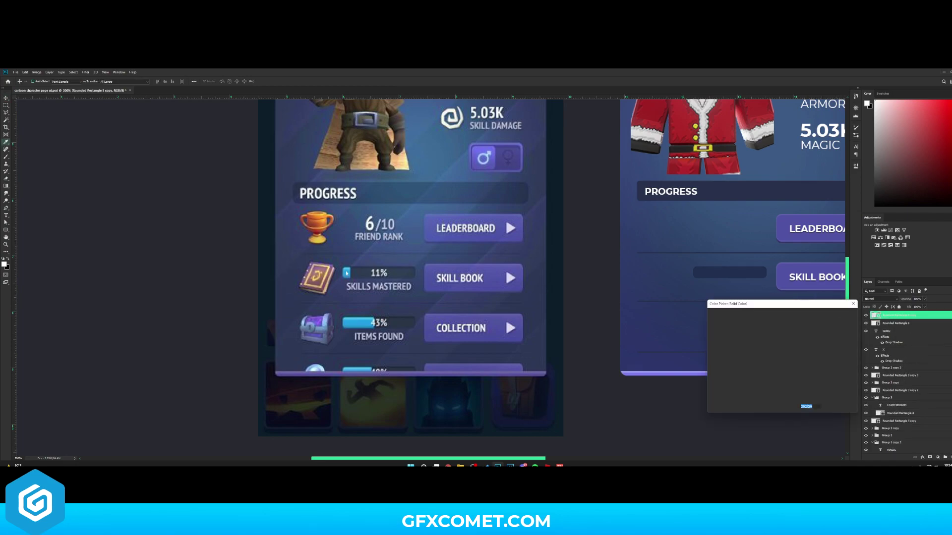
{"action": "left_click", "coordinate": [357, 324]}
{"action": "left_click", "coordinate": [838, 314]}
Give the light blue bar a subtle Bevel & Emboss using a smooth Inner Bevel with a small size
{"action": "right_click", "coordinate": [892, 315]}
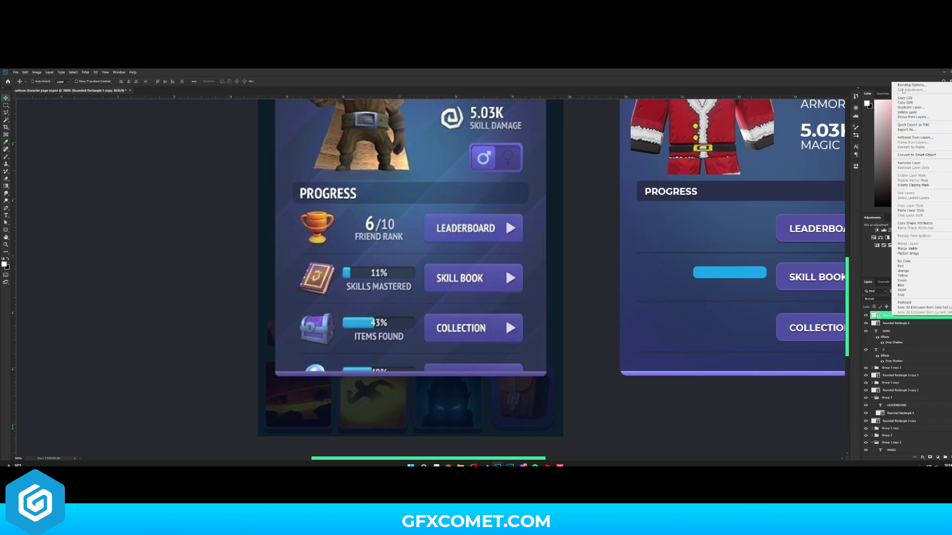
{"action": "left_click", "coordinate": [904, 85]}
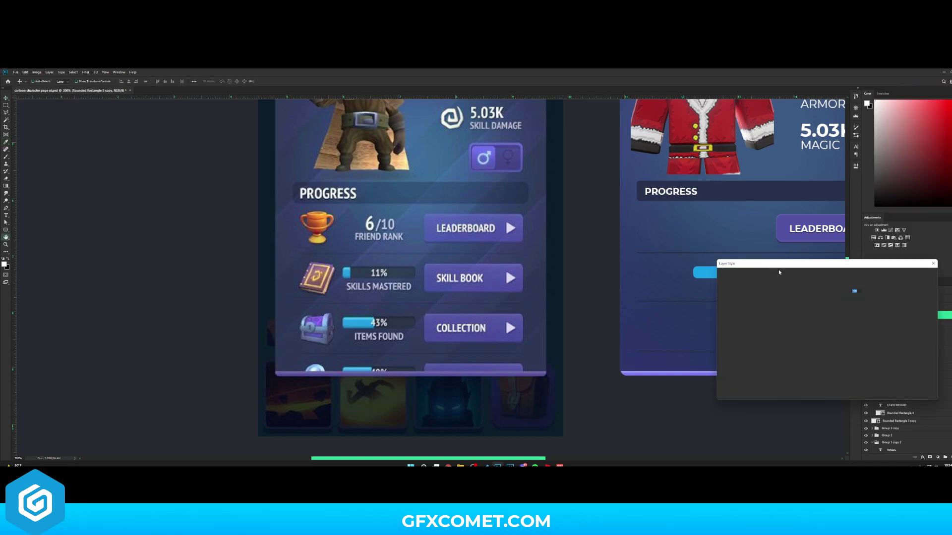
{"action": "left_click_drag", "start_coordinate": [776, 264], "coordinate": [451, 255]}
{"action": "left_click", "coordinate": [419, 281]}
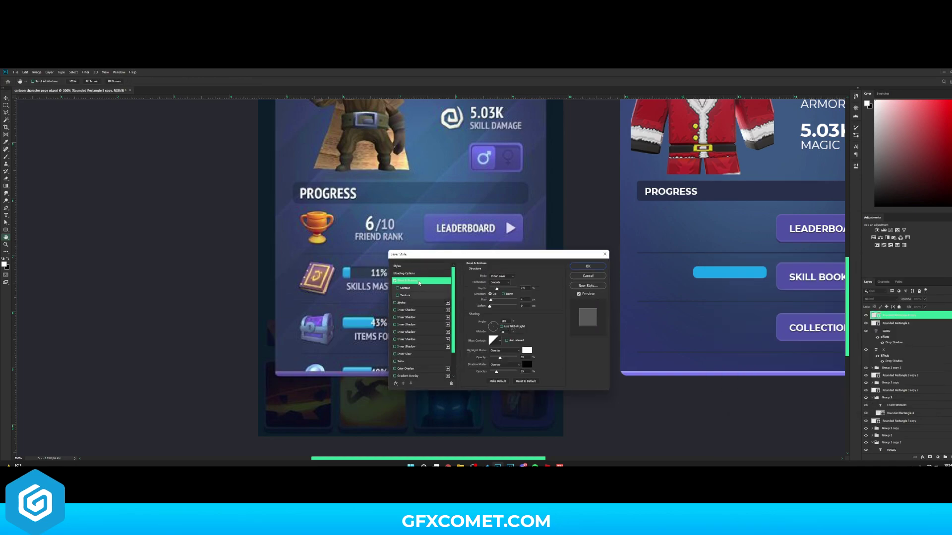
{"action": "left_click_drag", "start_coordinate": [492, 301], "coordinate": [491, 302]}
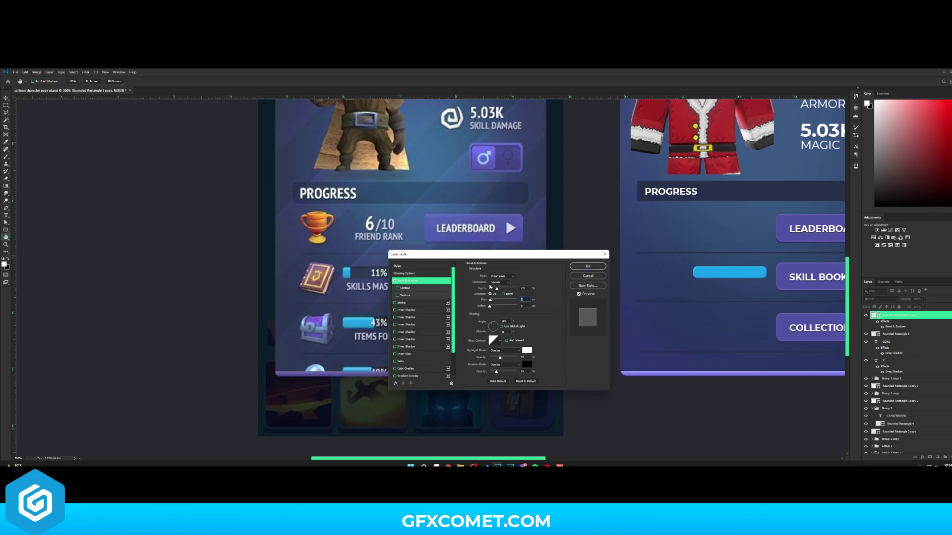
{"action": "left_click_drag", "start_coordinate": [503, 307], "coordinate": [495, 307]}
{"action": "left_click", "coordinate": [586, 267]}
Shrink the light blue bar to a short fill at the navy bar's left end and group the two bars
{"action": "key", "text": "ctrl+t"}
{"action": "left_click_drag", "start_coordinate": [766, 273], "coordinate": [706, 272]}
{"action": "key", "text": "Return"}
{"action": "left_click", "coordinate": [910, 334], "text": "shift"}
{"action": "key", "text": "ctrl+g"}
Duplicate the progress bar group beside the COLLECTION button and widen the copy's blue fill to about 63% of the bar
{"action": "left_click_drag", "start_coordinate": [754, 271], "coordinate": [758, 323]}
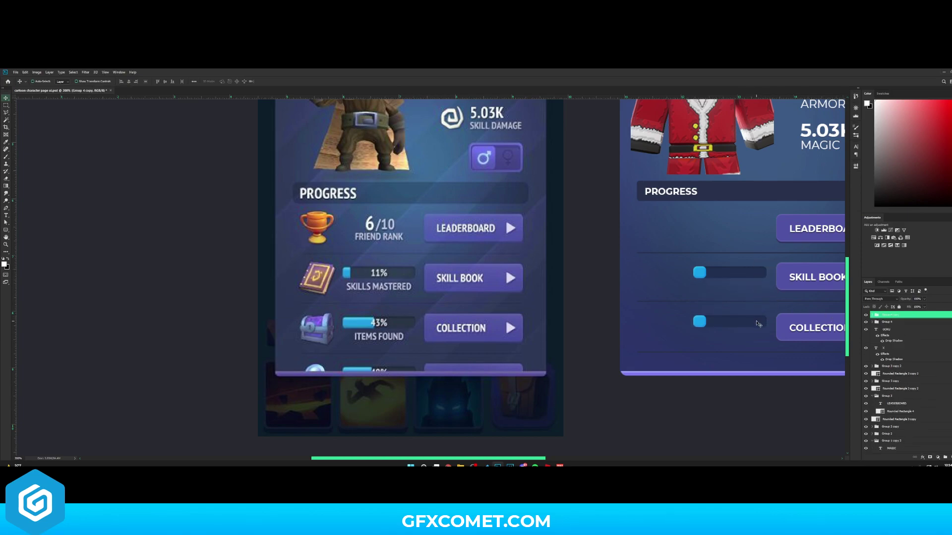
{"action": "left_click", "coordinate": [707, 320], "text": "ctrl"}
{"action": "key", "text": "ctrl+t"}
{"action": "left_click_drag", "start_coordinate": [707, 320], "coordinate": [739, 320]}
{"action": "key", "text": "Return"}
Add the text 43% over the COLLECTION progress bar and paste the copied drop shadow style onto it
{"action": "key", "text": "t"}
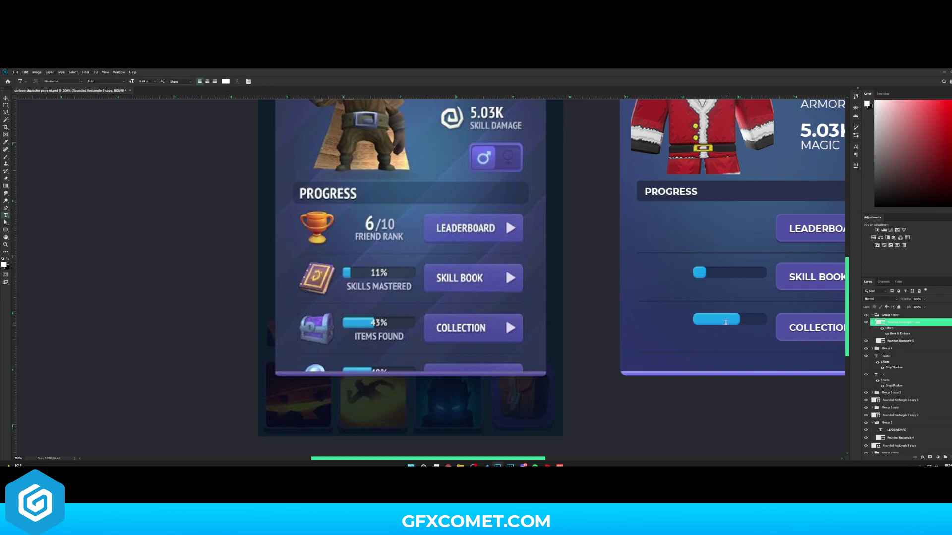
{"action": "left_click", "coordinate": [725, 322]}
{"action": "type", "text": "43%"}
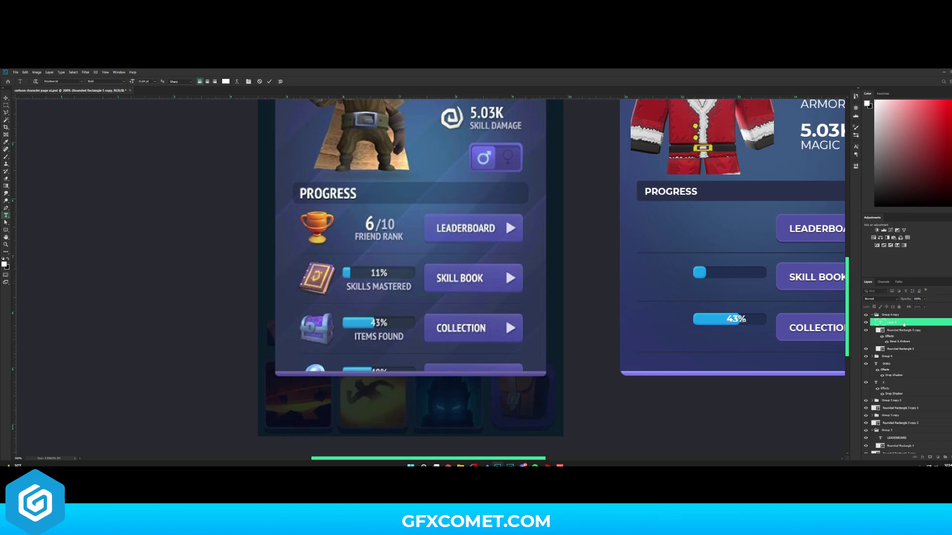
{"action": "right_click", "coordinate": [904, 324]}
{"action": "left_click", "coordinate": [917, 211]}
Change the COLLECTION progress bar's percentage text to 63% and adjust its position on the bar
{"action": "triple_click", "coordinate": [737, 320]}
{"action": "type", "text": "60"}
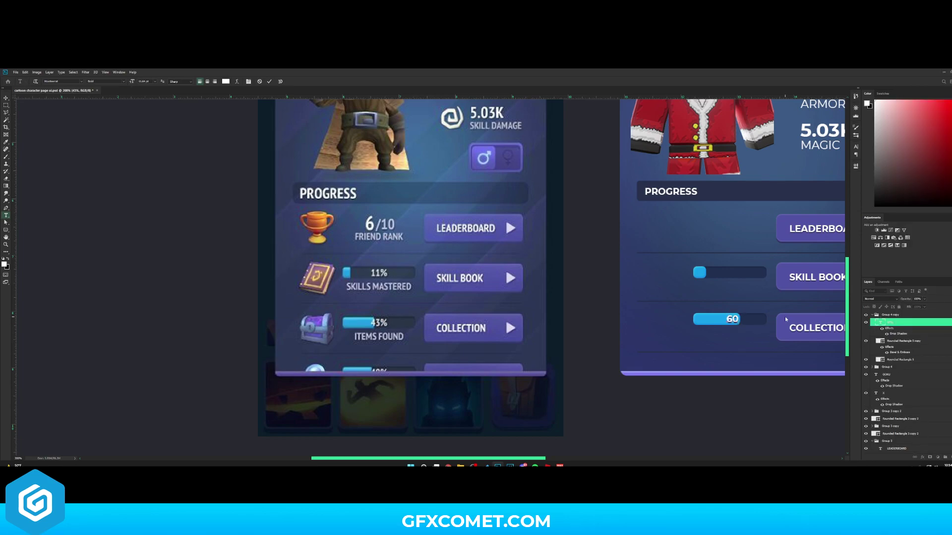
{"action": "key", "text": "BackSpace"}
{"action": "type", "text": "3%"}
{"action": "key", "text": "ctrl+Return"}
{"action": "key", "text": "v"}
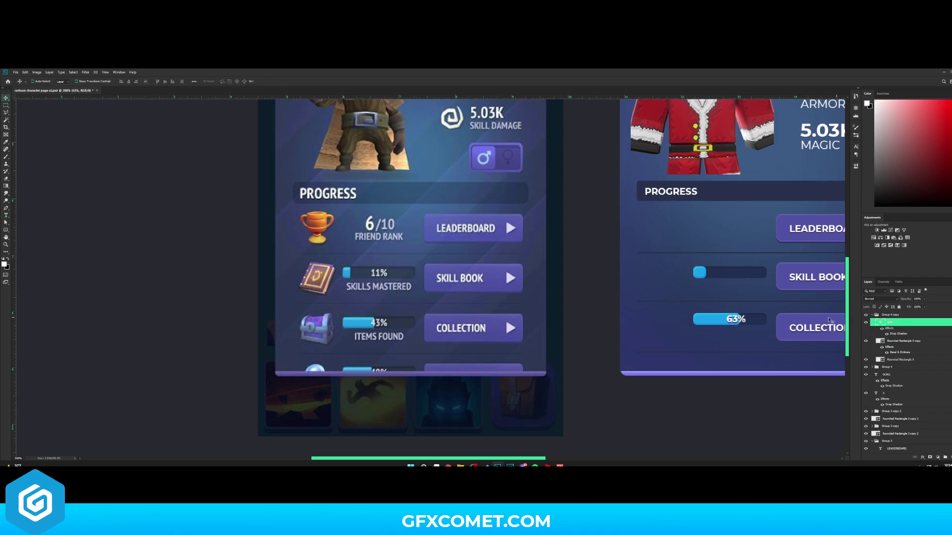
{"action": "left_click_drag", "start_coordinate": [756, 322], "coordinate": [752, 321]}
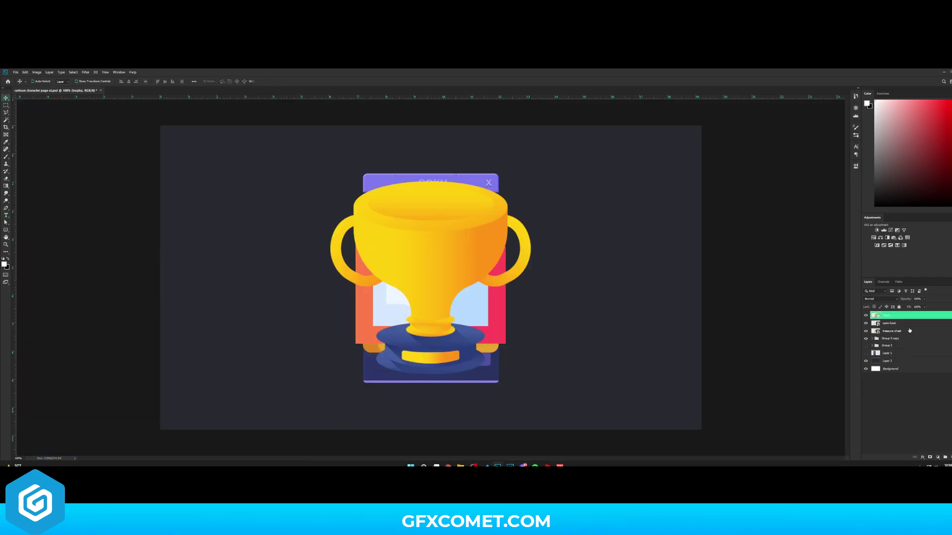
Scale the trophy down to icon size and place it beside the LEADERBOARD button under the PROGRESS heading
{"action": "key", "text": "ctrl+t"}
{"action": "left_click_drag", "start_coordinate": [528, 181], "coordinate": [439, 267]}
{"action": "left_click_drag", "start_coordinate": [430, 277], "coordinate": [382, 308]}
{"action": "left_click_drag", "start_coordinate": [394, 297], "coordinate": [390, 299]}
{"action": "key", "text": "Return"}
{"action": "key", "text": "Left"}
{"action": "key", "text": "Left"}
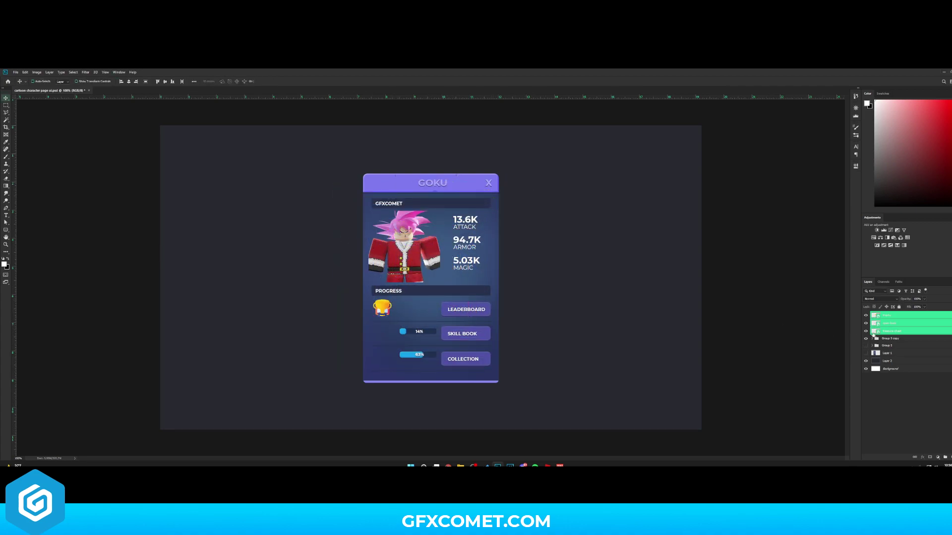
Place the open book icon in the SKILL BOOK row and the treasure chest icon in the COLLECTION row
{"action": "left_click", "coordinate": [900, 325]}
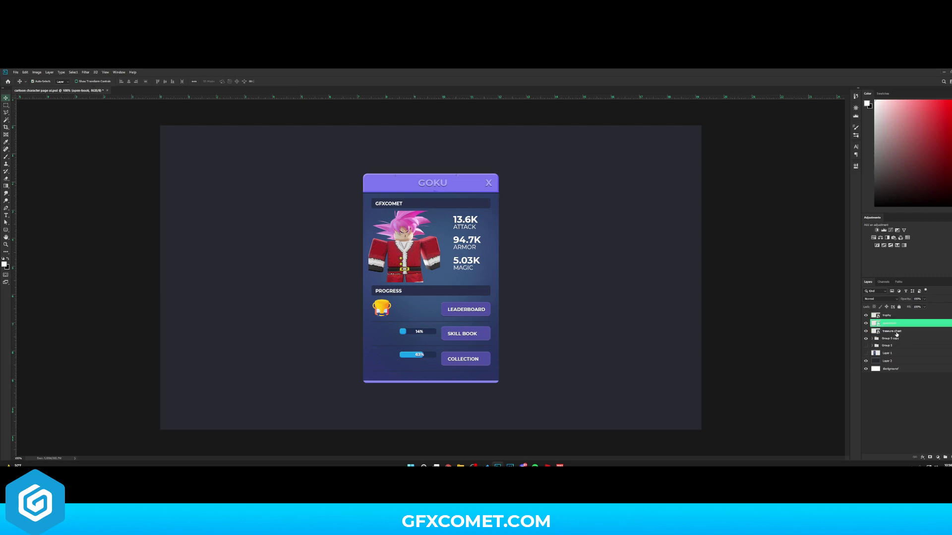
{"action": "left_click", "coordinate": [897, 332], "text": "ctrl"}
{"action": "left_click_drag", "start_coordinate": [436, 332], "coordinate": [396, 374]}
{"action": "left_click", "coordinate": [897, 330]}
{"action": "key", "text": "Up"}
{"action": "key", "text": "Up"}
{"action": "key", "text": "Up"}
{"action": "key", "text": "Right"}
{"action": "key", "text": "Up"}
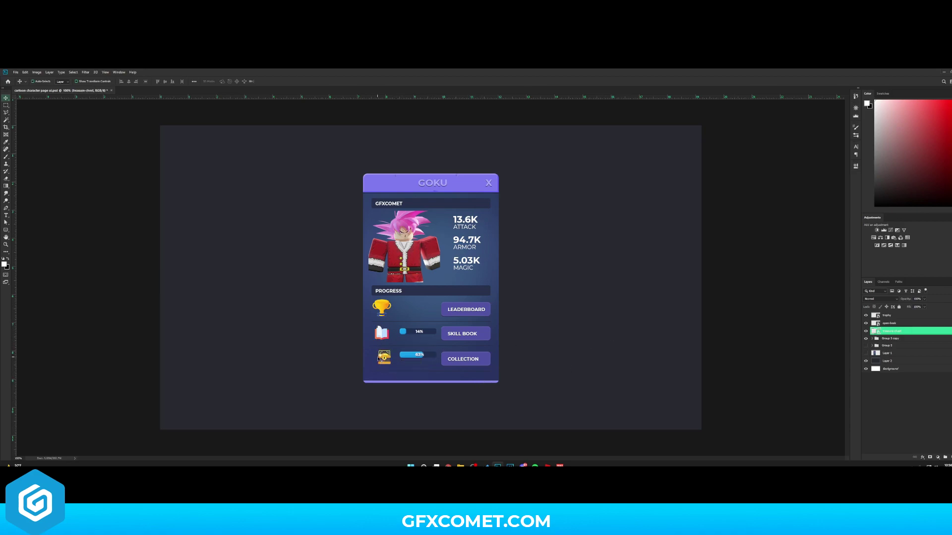
Convert the character panel group copy to a smart object and place an enlarged duplicate behind it
{"action": "left_click", "coordinate": [902, 339]}
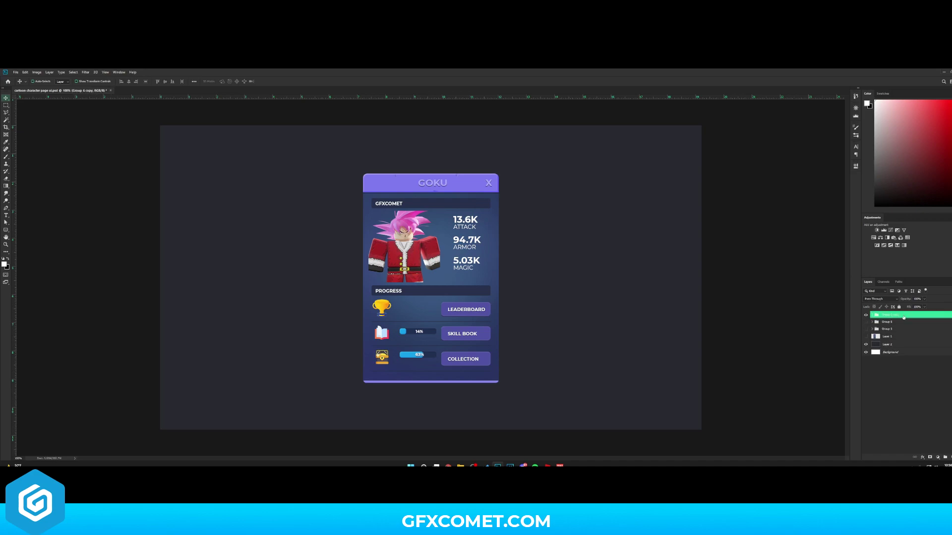
{"action": "right_click", "coordinate": [903, 317]}
{"action": "left_click", "coordinate": [922, 185]}
{"action": "left_click_drag", "start_coordinate": [903, 317], "coordinate": [903, 325]}
{"action": "key", "text": "shift+Down"}
{"action": "key", "text": "shift+Down"}
{"action": "key", "text": "ctrl+t"}
{"action": "left_click_drag", "start_coordinate": [100, 81], "coordinate": [120, 82]}
{"action": "key", "text": "Return"}
{"action": "key", "text": "shift+Left"}
{"action": "key", "text": "shift+Left"}
{"action": "key", "text": "shift+Left"}
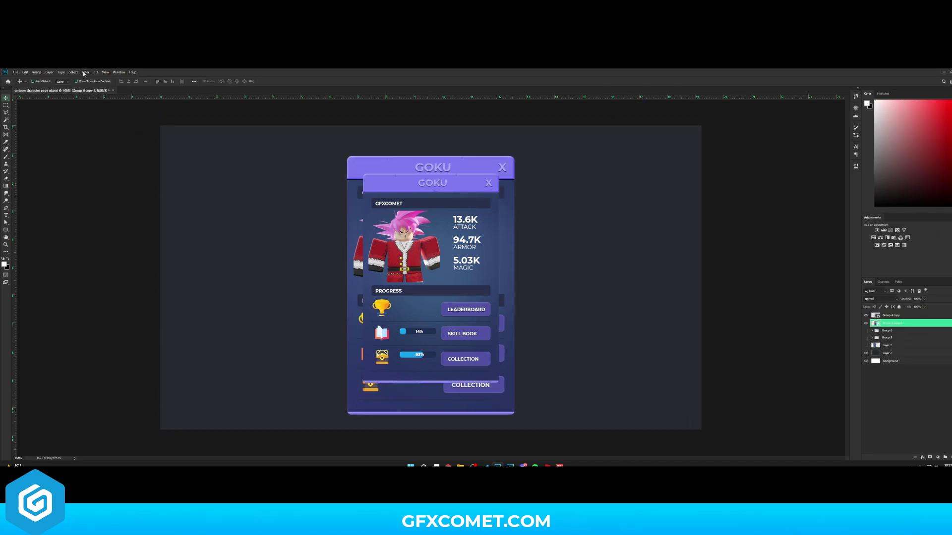
Apply a Gaussian Blur to the enlarged panel copy and lower its opacity
{"action": "left_click", "coordinate": [86, 72]}
{"action": "left_click", "coordinate": [101, 78]}
{"action": "left_click_drag", "start_coordinate": [735, 342], "coordinate": [755, 343]}
{"action": "left_click", "coordinate": [807, 267]}
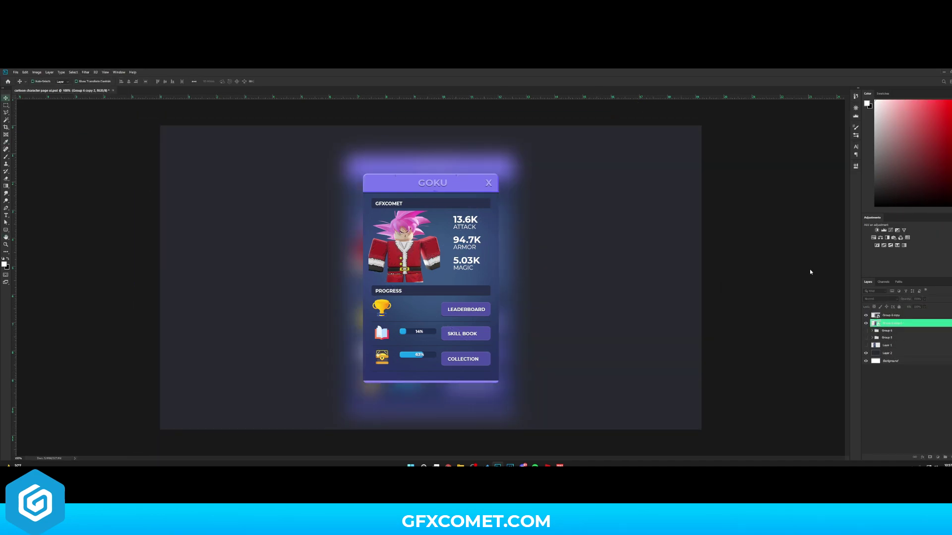
{"action": "left_click_drag", "start_coordinate": [906, 298], "coordinate": [892, 299]}
Try enlarging the blurred panel copy until it fills the whole canvas as a background
{"action": "key", "text": "ctrl+minus"}
{"action": "key", "text": "ctrl+minus"}
{"action": "key", "text": "ctrl+t"}
{"action": "left_click_drag", "start_coordinate": [534, 188], "coordinate": [945, 81]}
{"action": "left_click_drag", "start_coordinate": [625, 277], "coordinate": [531, 267]}
{"action": "key", "text": "Return"}
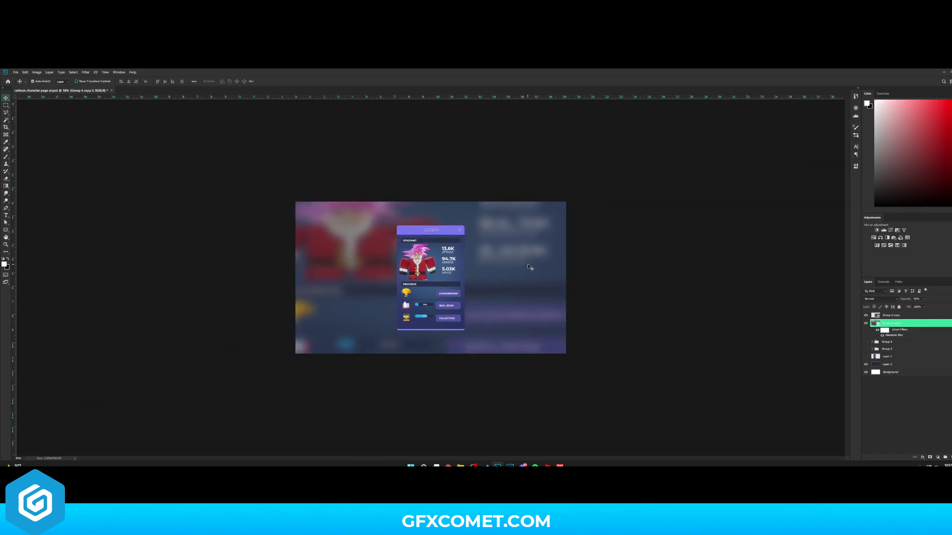
Try a second, stronger Gaussian Blur on the canvas-filling copy, and undo both the blur and the enlargement
{"action": "key", "text": "ctrl+plus"}
{"action": "key", "text": "ctrl+plus"}
{"action": "left_click", "coordinate": [95, 73]}
{"action": "left_click", "coordinate": [101, 78]}
{"action": "left_click_drag", "start_coordinate": [754, 343], "coordinate": [762, 344]}
{"action": "key", "text": "Return"}
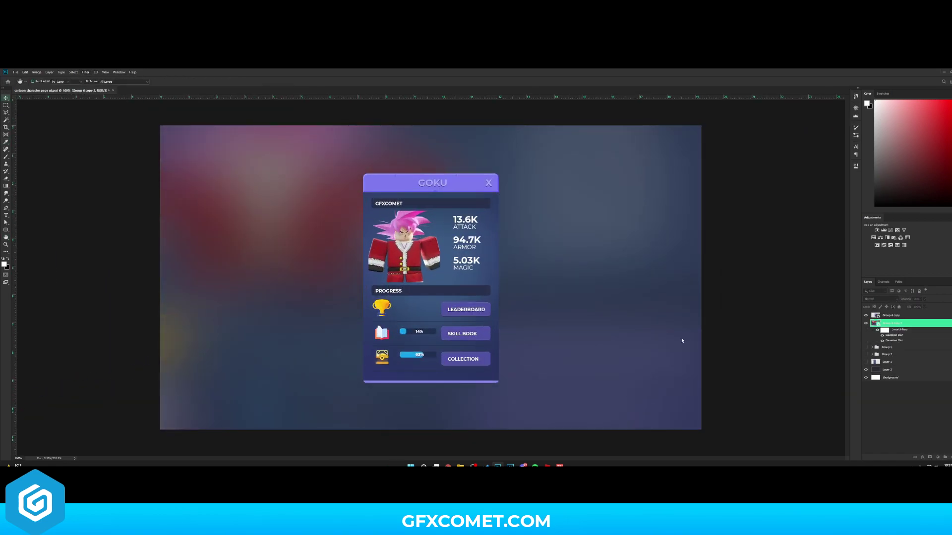
{"action": "key", "text": "ctrl+z"}
{"action": "key", "text": "ctrl+z"}
Duplicate the background fill Layer 2 and give the copy a very dark navy Color Overlay based on the header's purple
{"action": "left_click", "coordinate": [920, 365]}
{"action": "key", "text": "ctrl+j"}
{"action": "double_click", "coordinate": [920, 365]}
{"action": "left_click", "coordinate": [618, 375]}
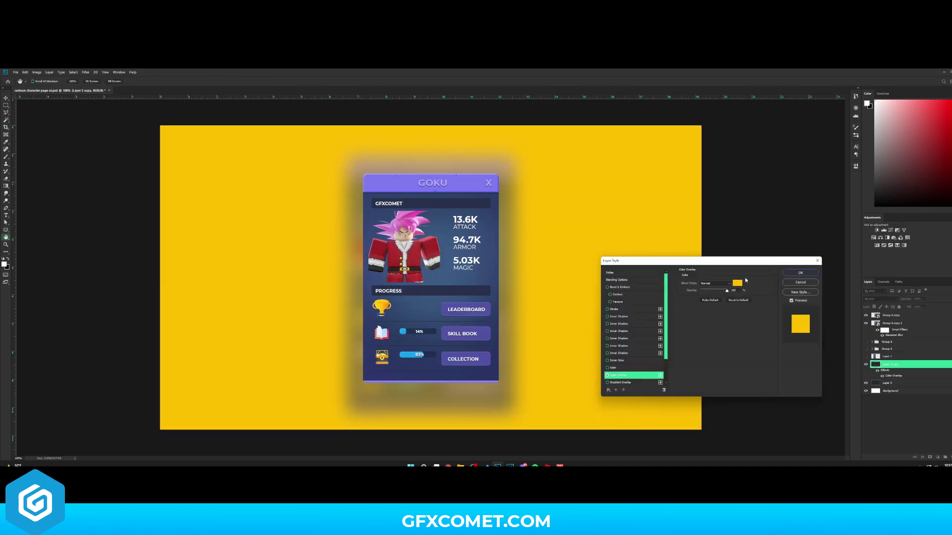
{"action": "left_click", "coordinate": [737, 283]}
{"action": "left_click", "coordinate": [472, 187]}
{"action": "left_click_drag", "start_coordinate": [771, 363], "coordinate": [732, 378]}
{"action": "left_click", "coordinate": [838, 314]}
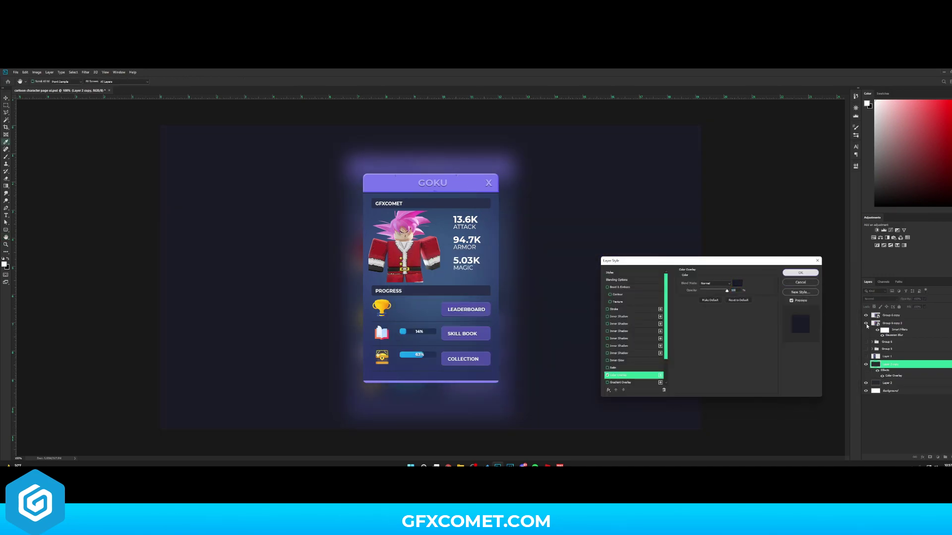
{"action": "left_click", "coordinate": [800, 273]}
Lower the blurred panel copy's opacity further and apply a second Gaussian Blur to soften its glow
{"action": "left_click", "coordinate": [892, 323]}
{"action": "left_click_drag", "start_coordinate": [908, 301], "coordinate": [895, 300]}
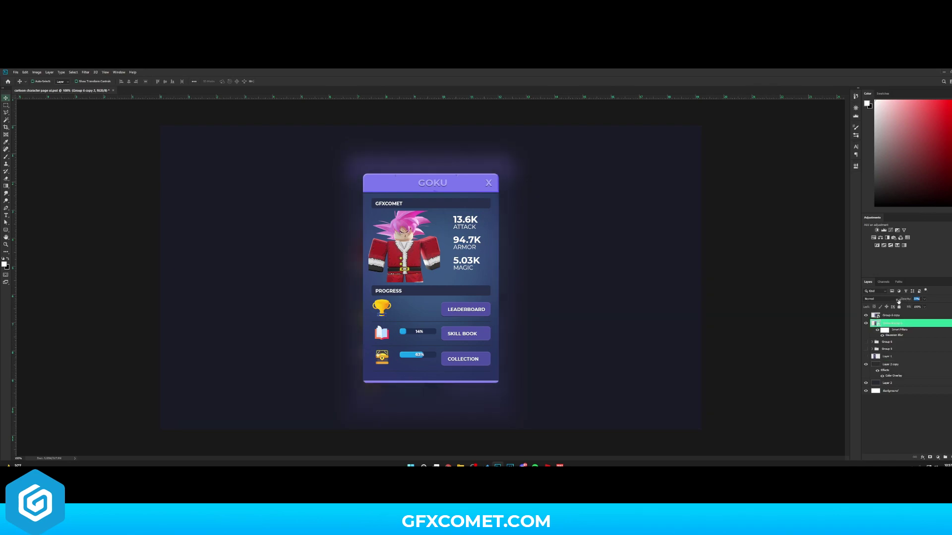
{"action": "left_click", "coordinate": [85, 72]}
{"action": "left_click", "coordinate": [168, 158]}
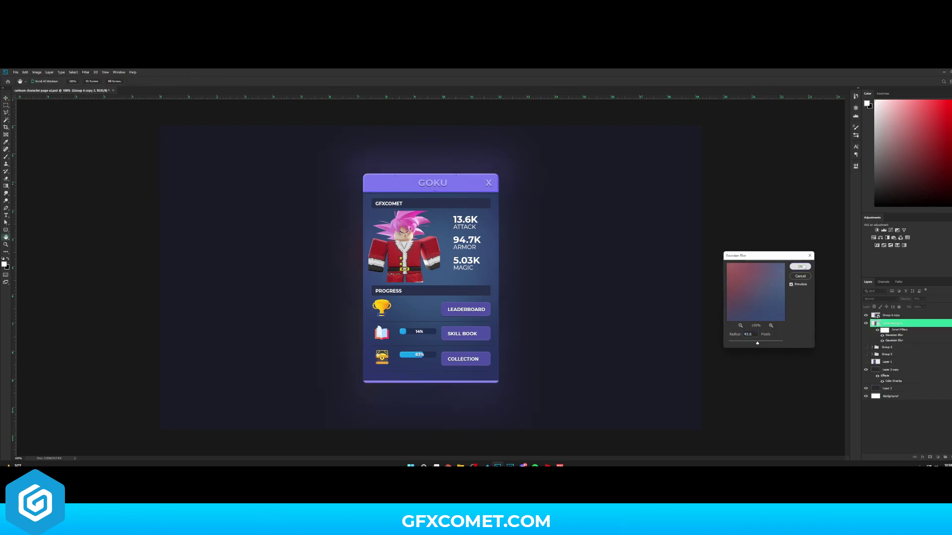
{"action": "left_click", "coordinate": [800, 266]}
On a new layer behind the panel, paint a large soft white glow at the panel's center
{"action": "key", "text": "ctrl+shift+alt+n"}
{"action": "key", "text": "b"}
{"action": "key", "text": "bracketright"}
{"action": "key", "text": "bracketright"}
{"action": "key", "text": "bracketright"}
{"action": "key", "text": "bracketright"}
{"action": "left_click", "coordinate": [428, 275]}
{"action": "left_click", "coordinate": [429, 274]}
Set the white glow layer to Overlay blending, reduce its opacity and save the document
{"action": "key", "text": "v"}
{"action": "left_click", "coordinate": [880, 299]}
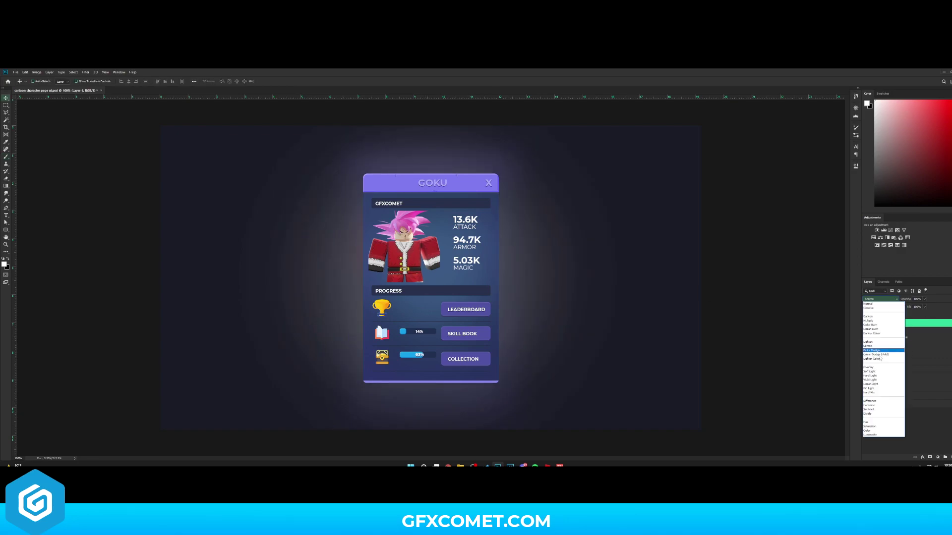
{"action": "left_click", "coordinate": [877, 364]}
{"action": "left_click_drag", "start_coordinate": [907, 300], "coordinate": [902, 300]}
{"action": "key", "text": "ctrl+s"}
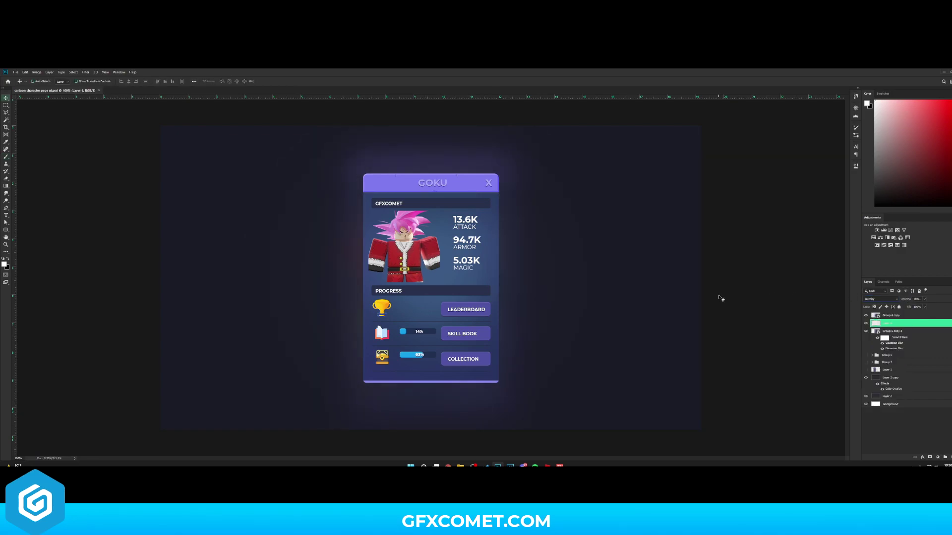